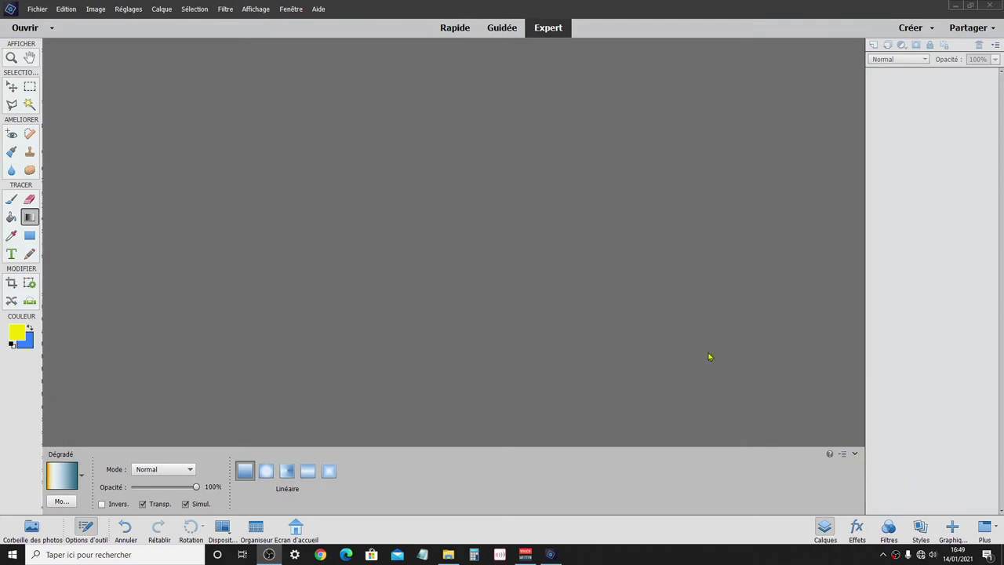
# Reset the Gradient tool to its defaults and restore black and white colours.
pyautogui.click(842, 455)
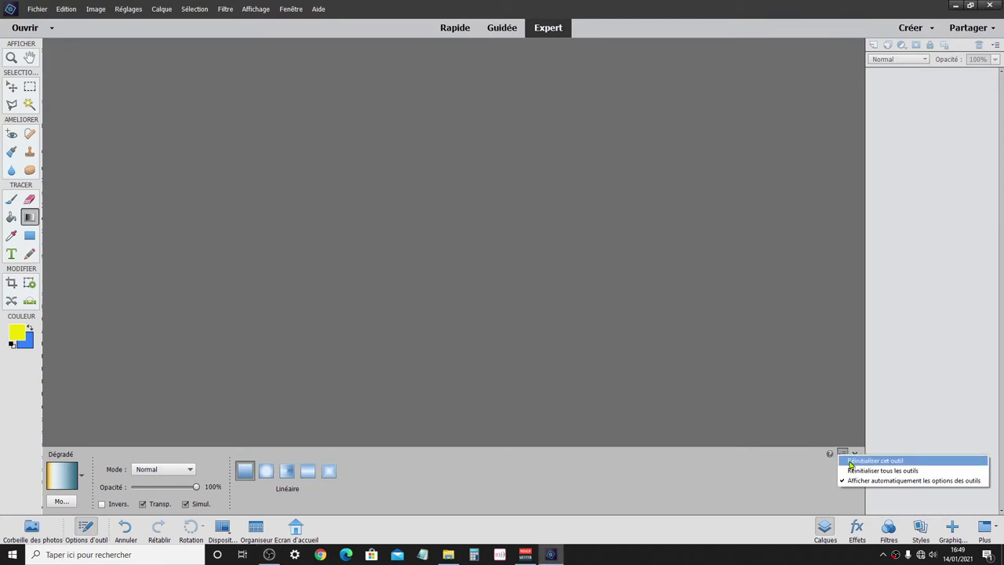
pyautogui.click(849, 461)
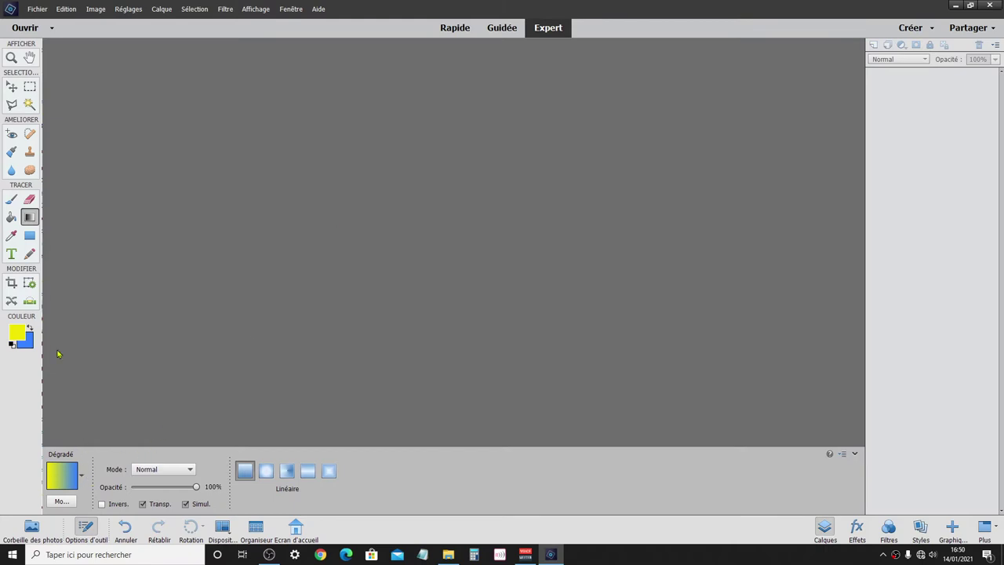
pyautogui.click(12, 344)
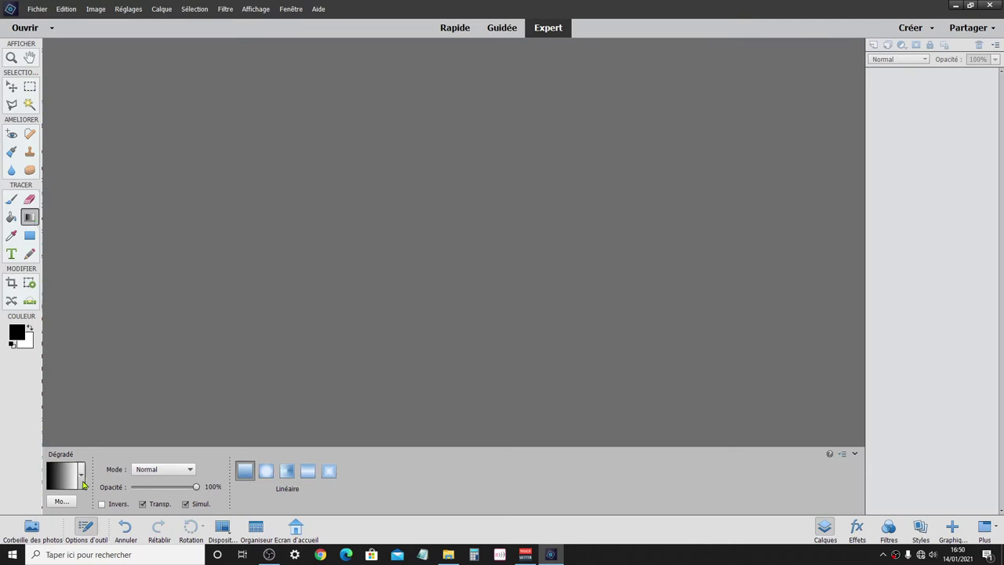
# Preview the Effets spéciaux, Bruits and Harmonies des couleurs 1 gradient libraries.
pyautogui.click(81, 475)
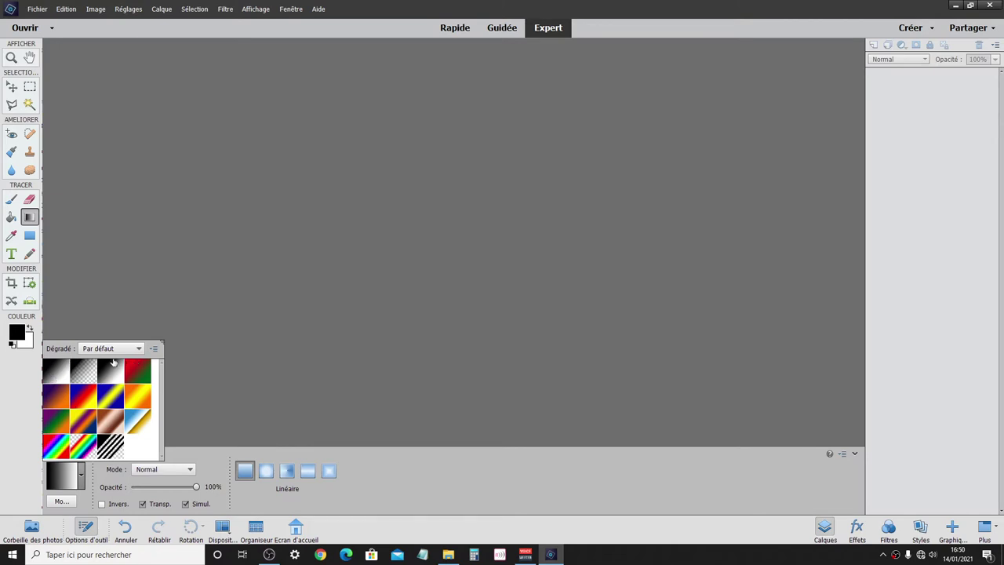
pyautogui.click(110, 348)
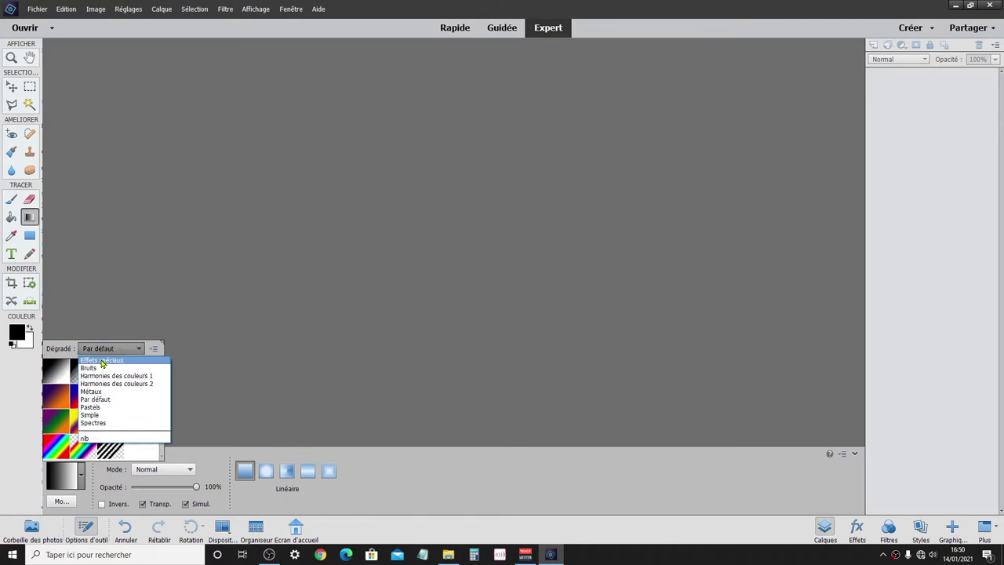
pyautogui.click(102, 360)
pyautogui.click(108, 348)
pyautogui.click(88, 368)
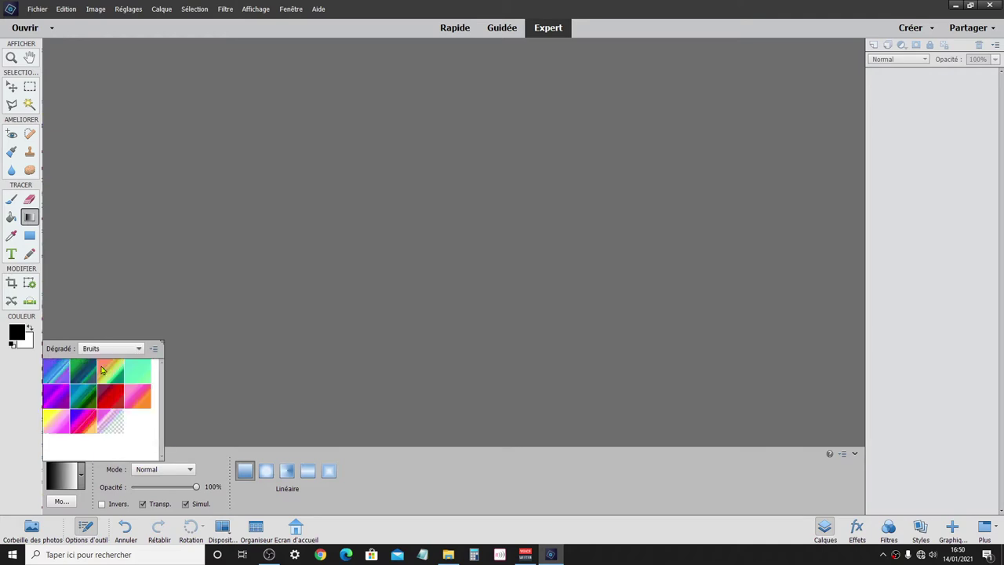
pyautogui.click(110, 348)
pyautogui.click(105, 377)
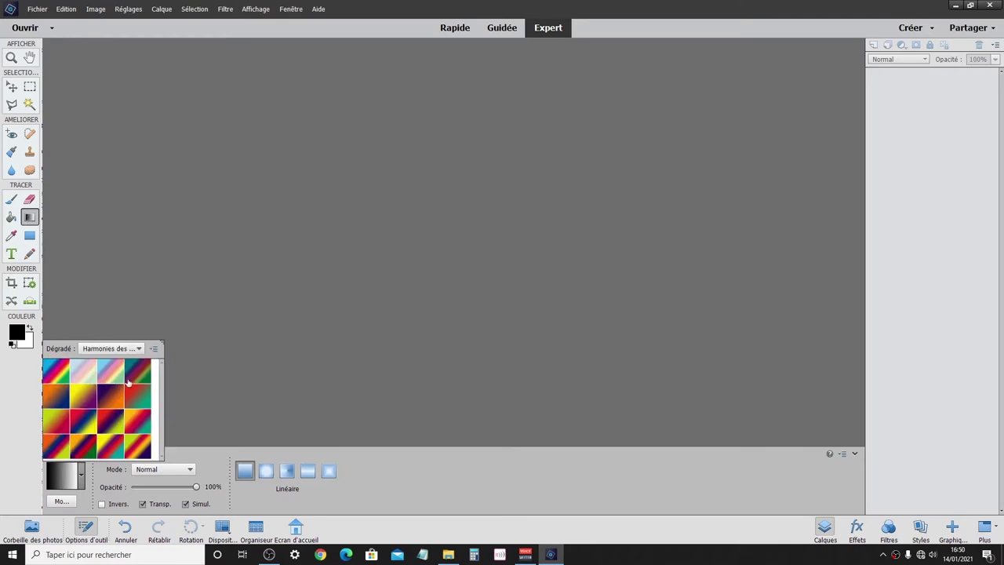
# Load the Métaux library, then return to the Par défaut gradient presets.
pyautogui.click(110, 348)
pyautogui.click(94, 392)
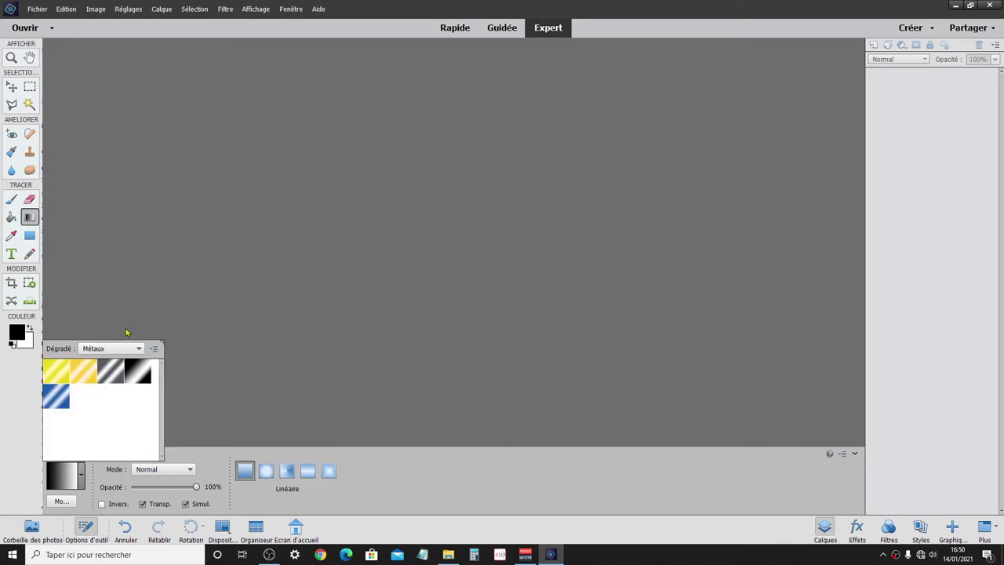
pyautogui.click(110, 348)
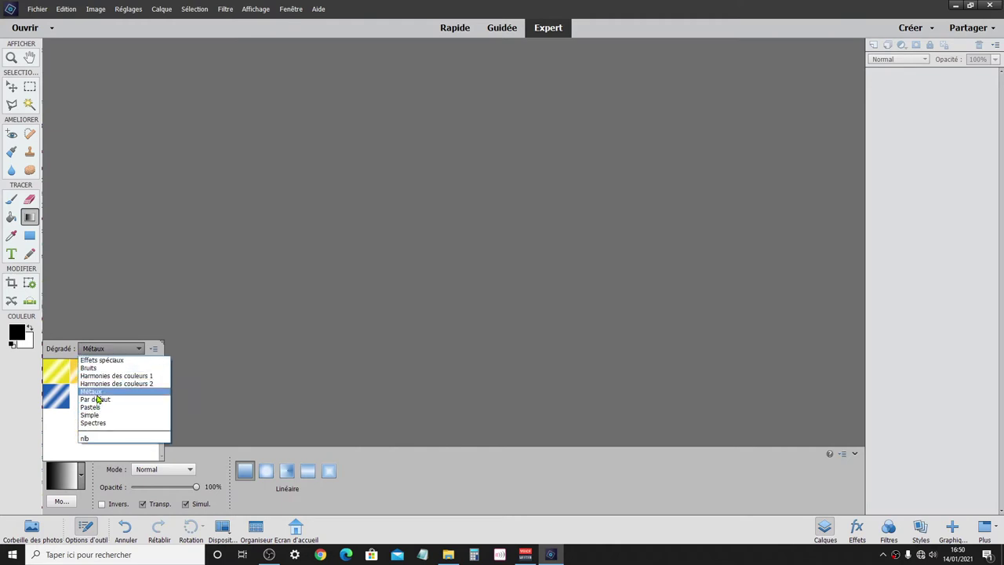
pyautogui.click(100, 400)
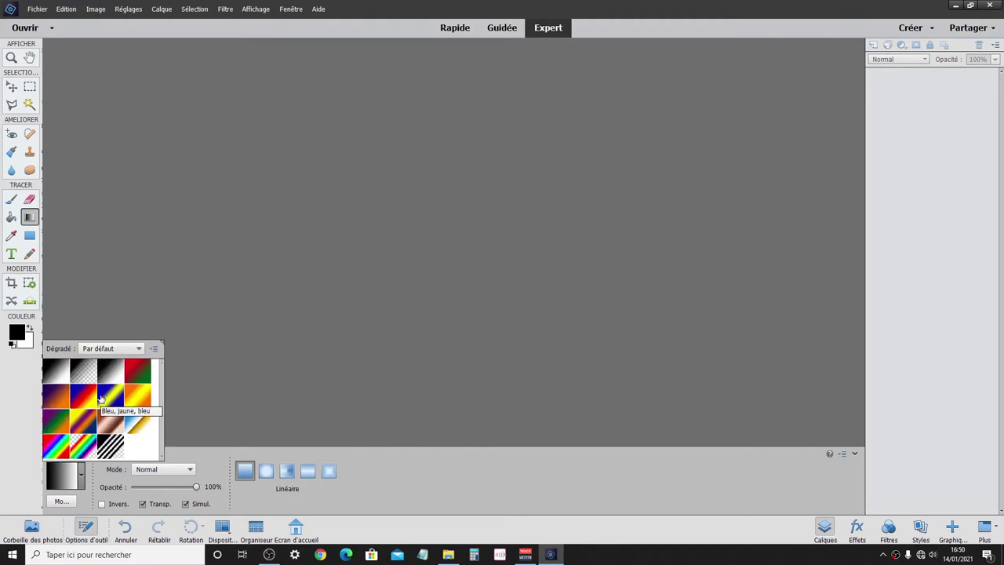
pyautogui.click(128, 274)
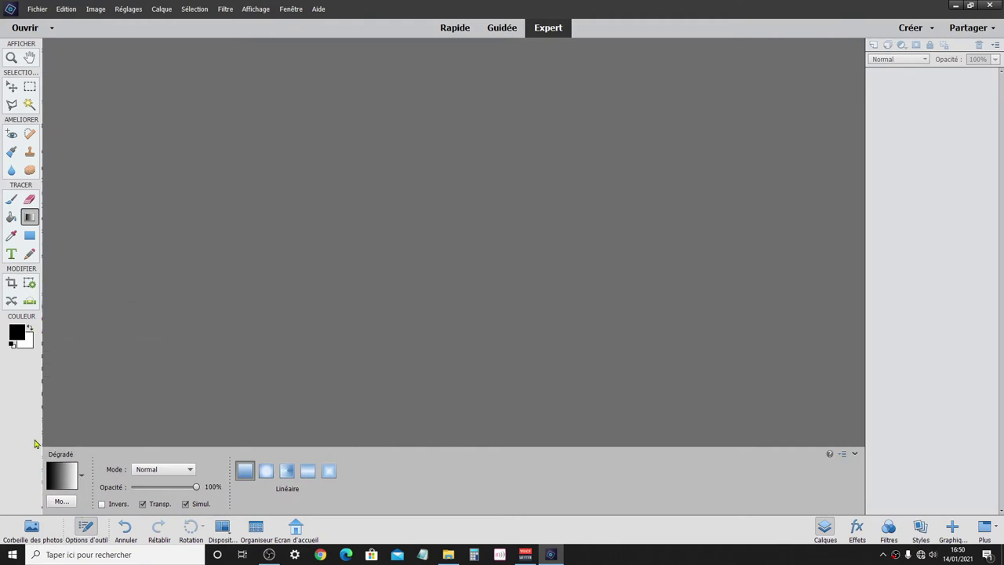
pyautogui.click(78, 481)
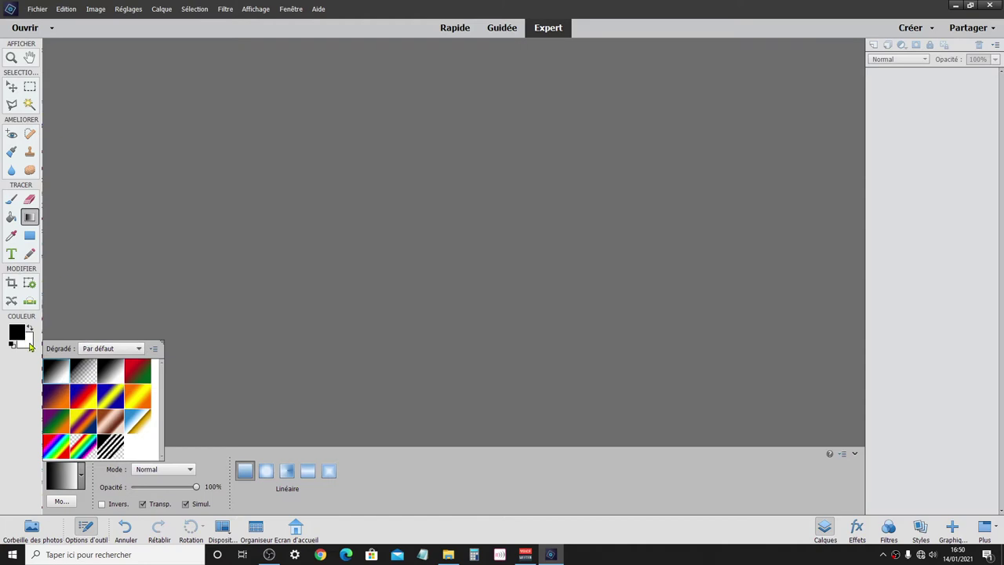
# In the foreground Color Picker, try colours and the red, hue, saturation and lightness field modes.
pyautogui.click(21, 401)
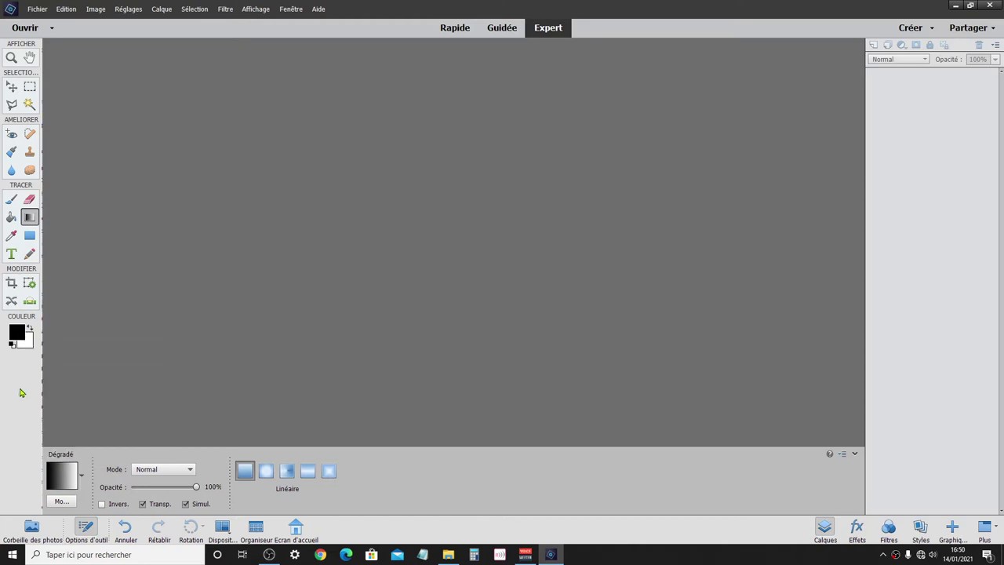
pyautogui.click(17, 334)
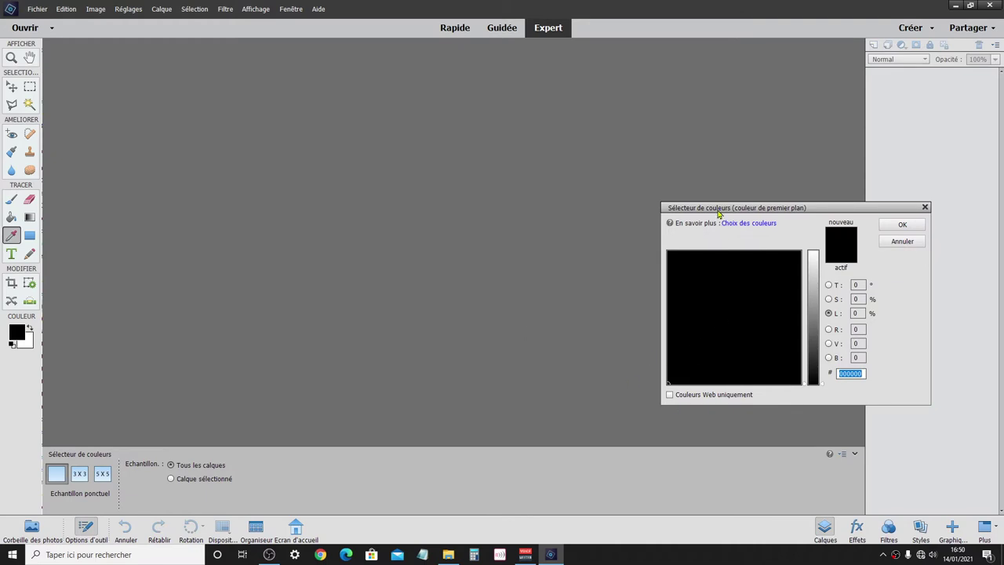
pyautogui.moveTo(717, 212); pyautogui.dragTo(381, 99)
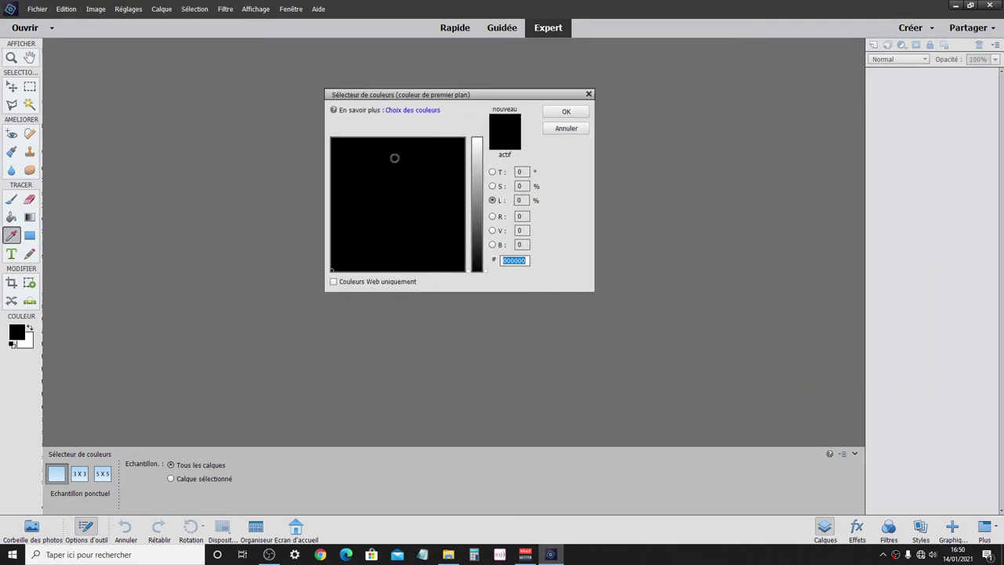
pyautogui.click(411, 156)
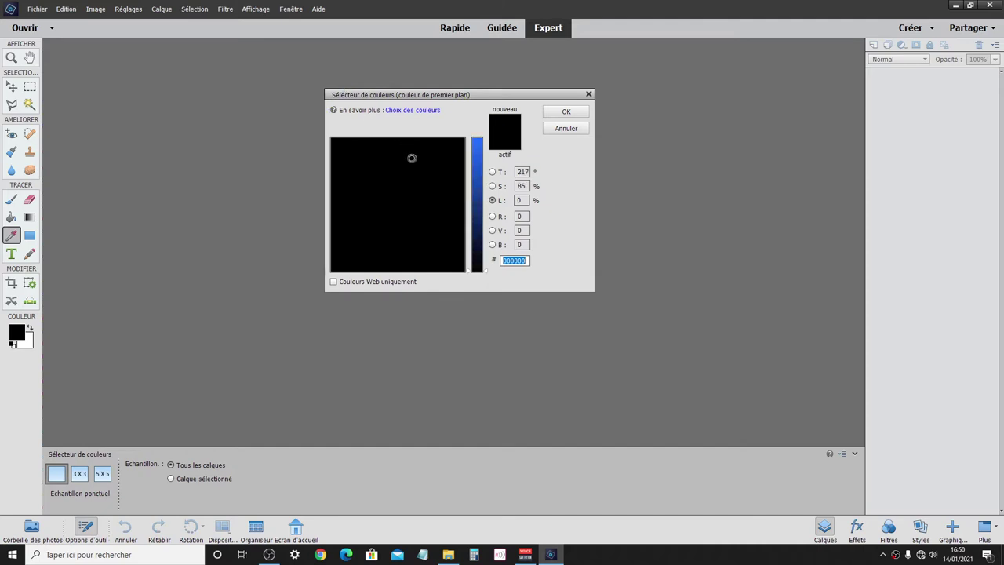
pyautogui.click(451, 156)
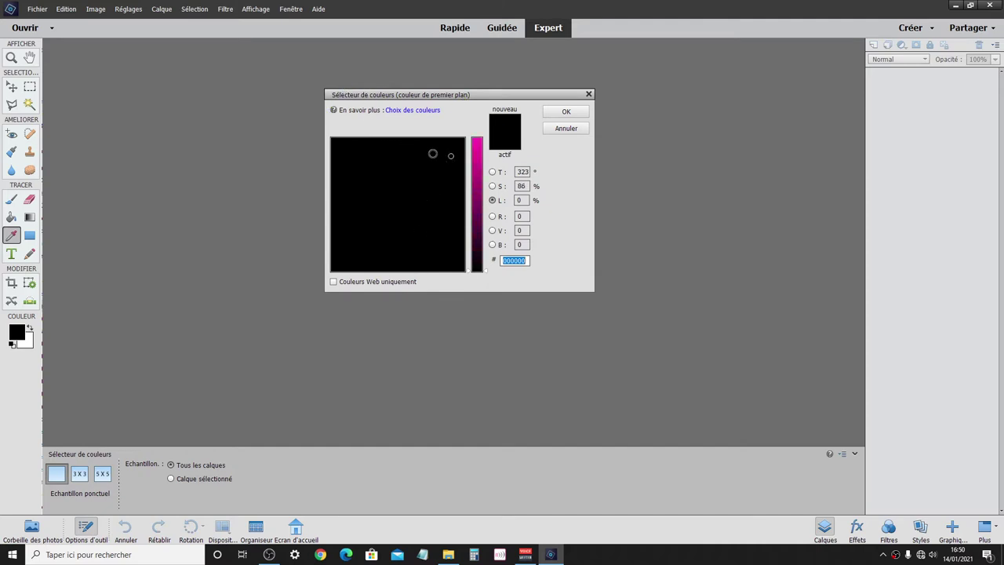
pyautogui.click(493, 216)
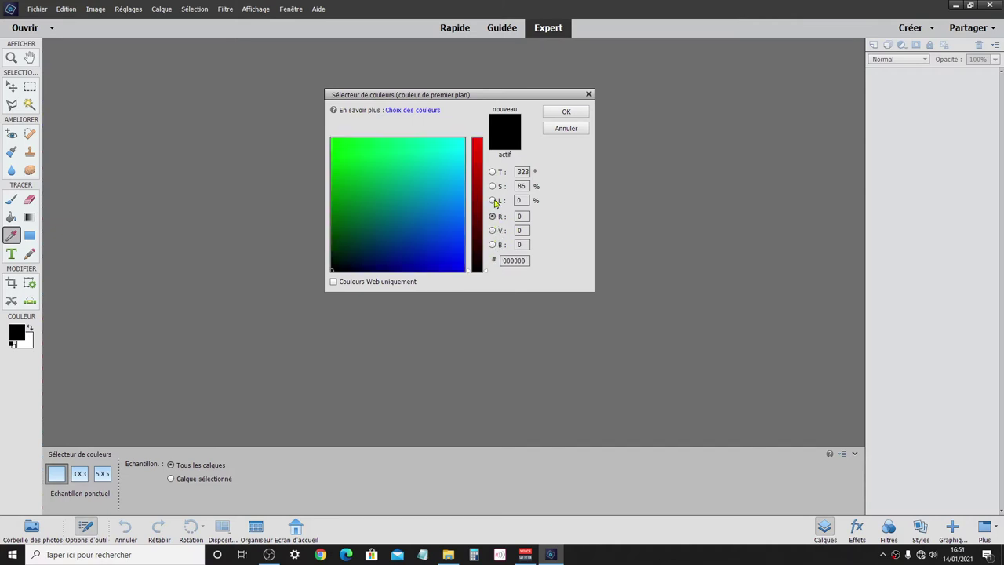
pyautogui.click(493, 172)
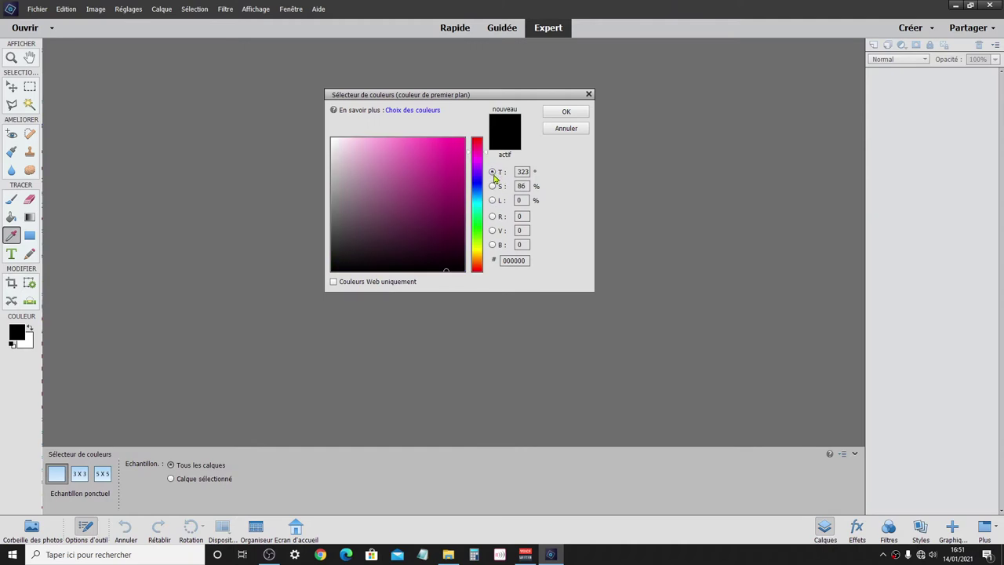
pyautogui.click(492, 186)
pyautogui.click(493, 200)
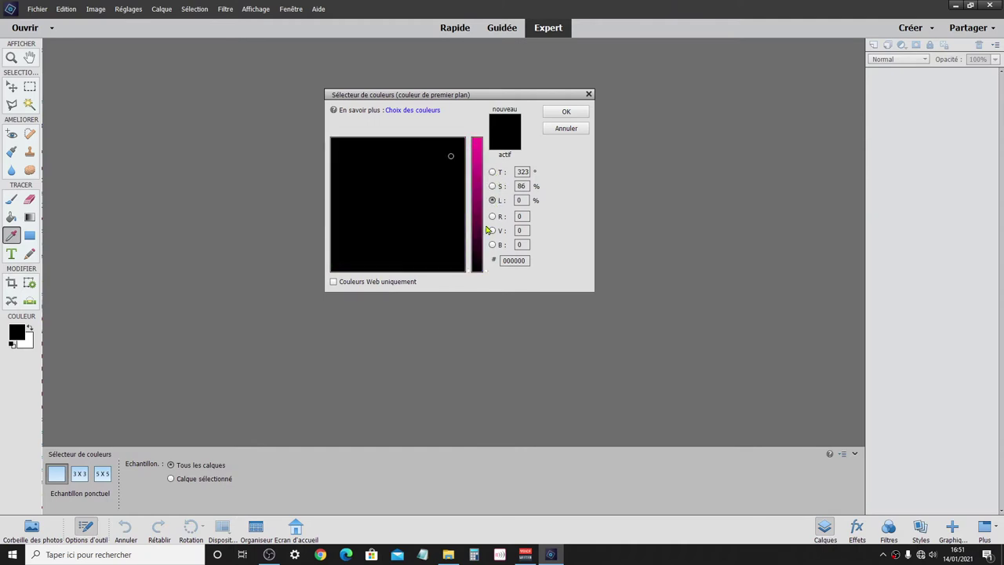
pyautogui.click(492, 173)
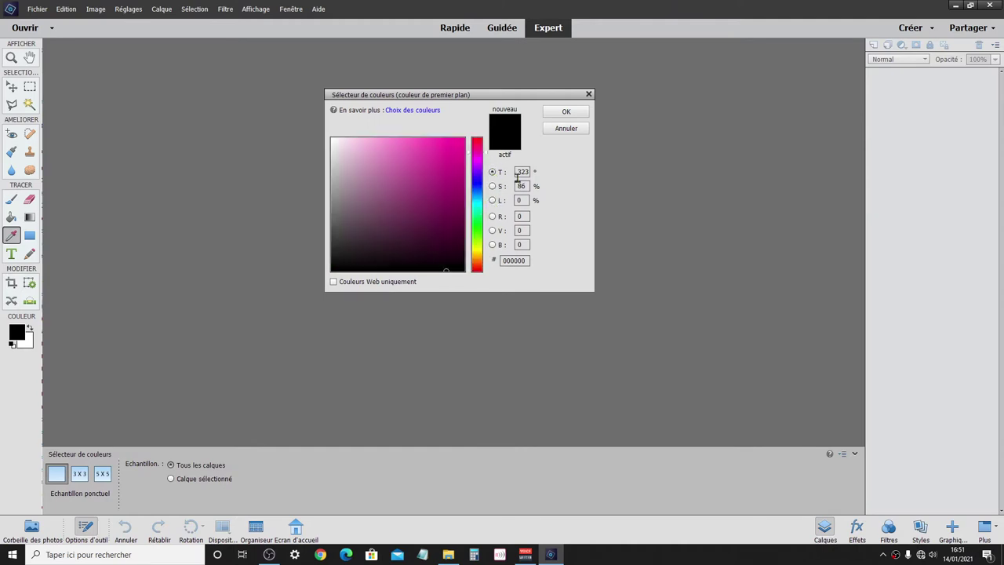
# Set the foreground hue value to 0.
pyautogui.doubleClick(522, 172)
pyautogui.write('0')
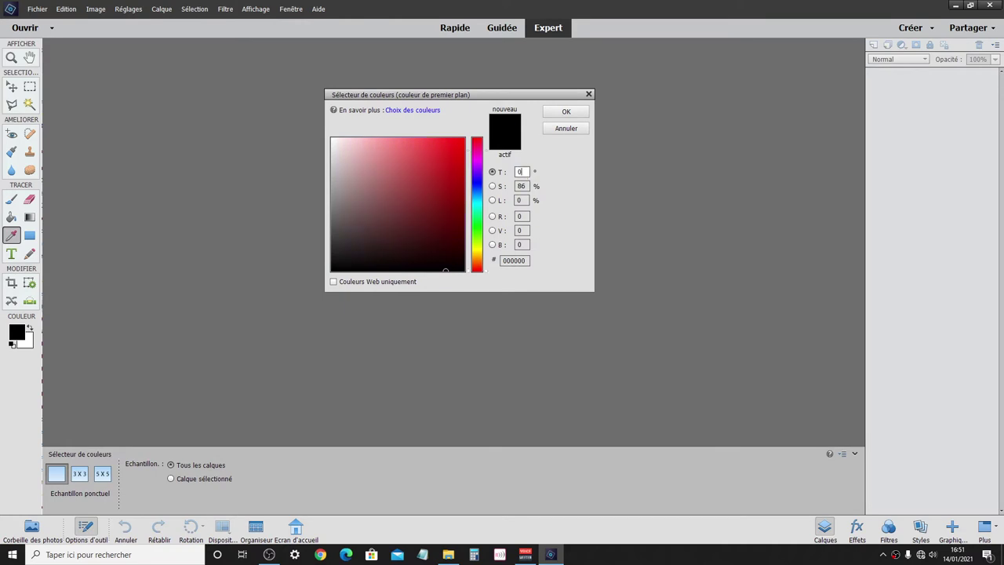
pyautogui.press('Return')
pyautogui.press('g')
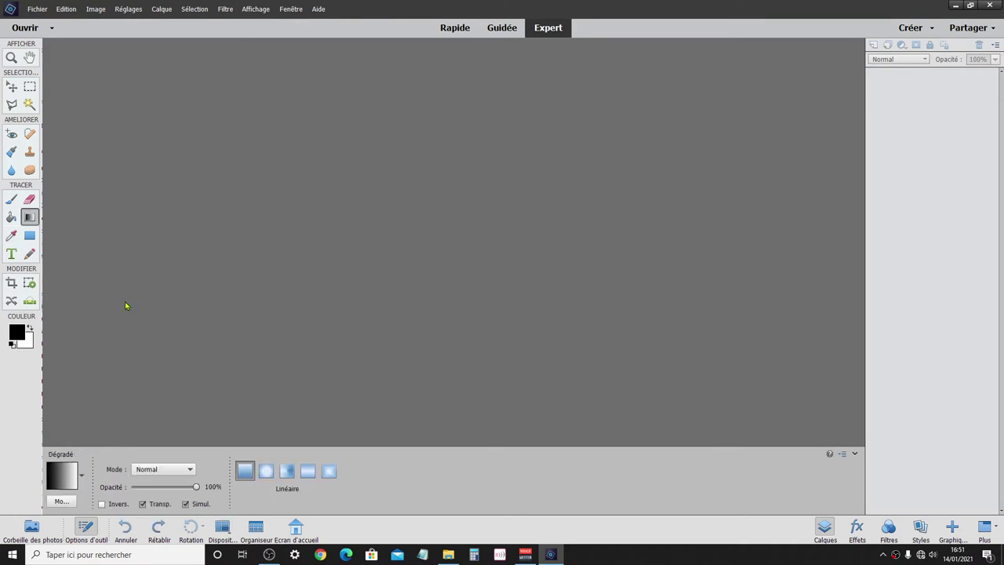
# Enter saturation 100 and lightness 100, confirming pure red ff0000 as foreground.
pyautogui.click(19, 334)
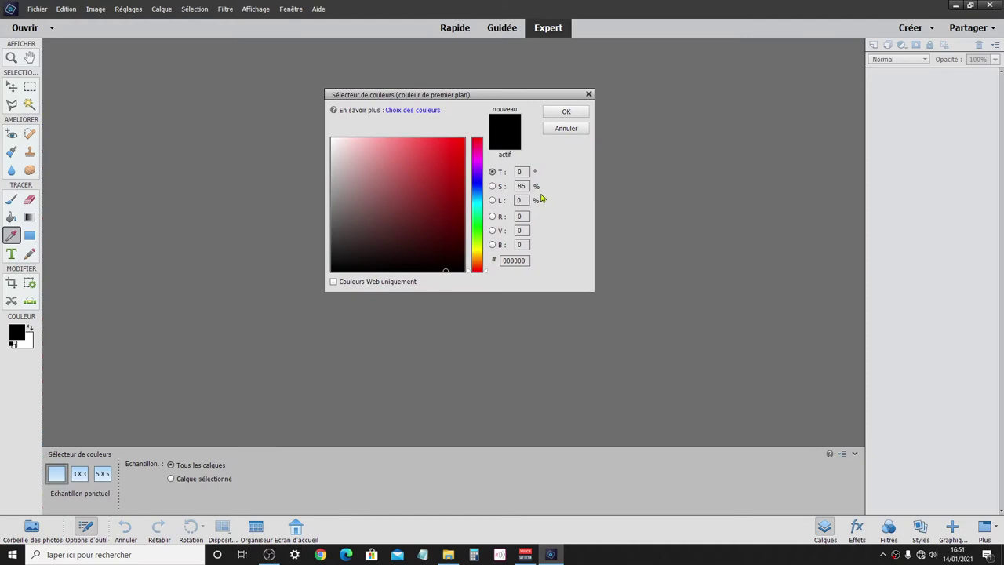
pyautogui.write('36')
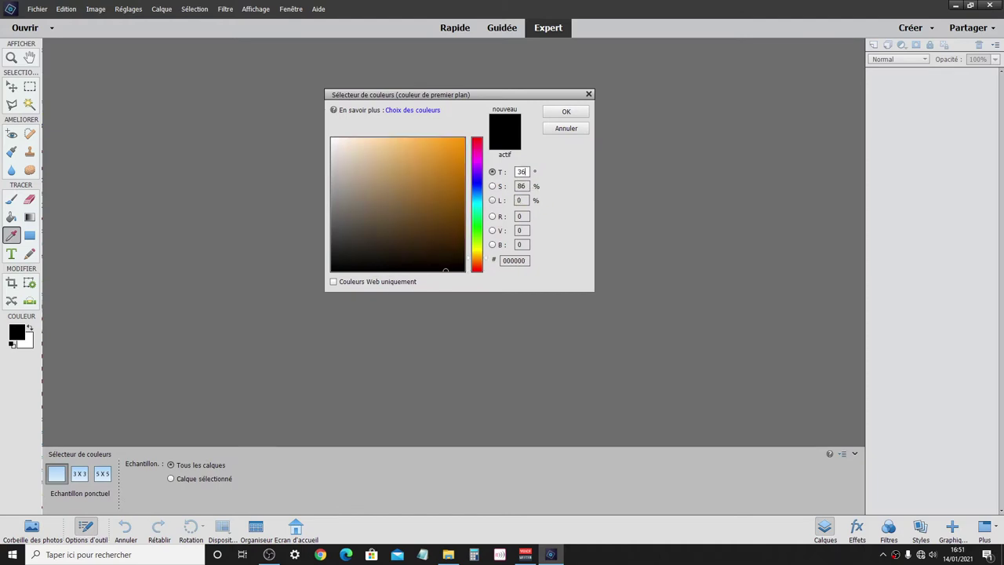
pyautogui.write('0')
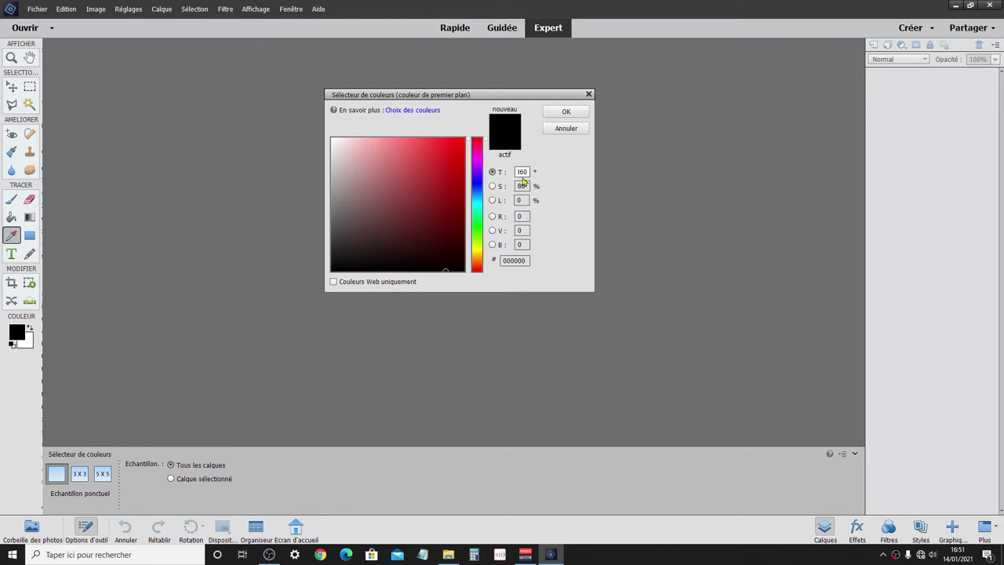
pyautogui.click(493, 186)
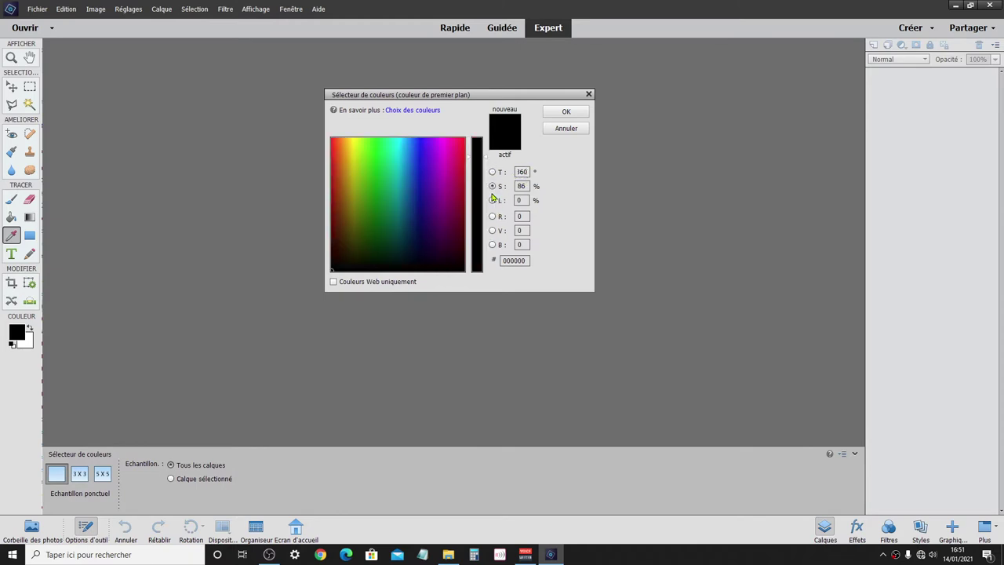
pyautogui.doubleClick(519, 185)
pyautogui.write('100')
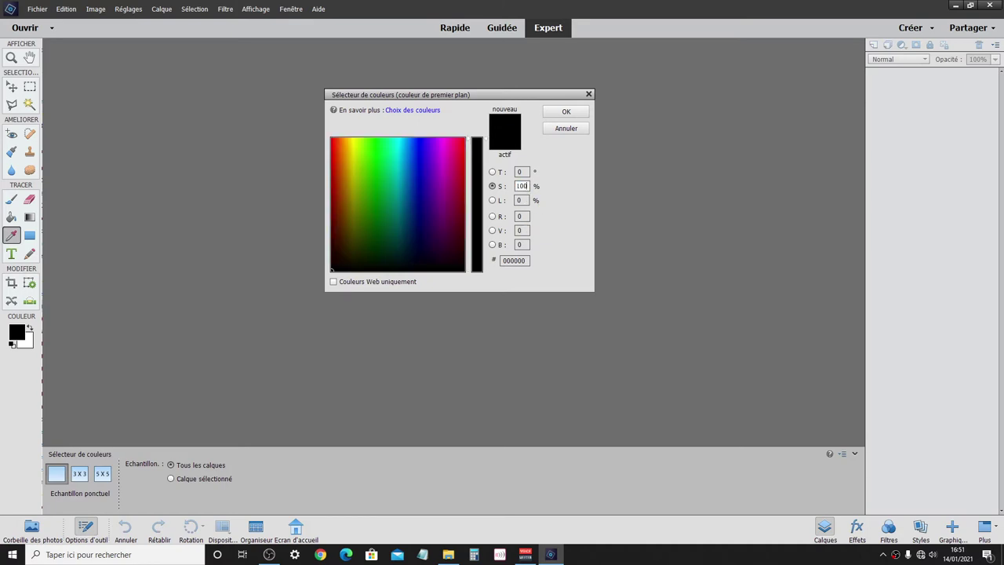
pyautogui.click(492, 200)
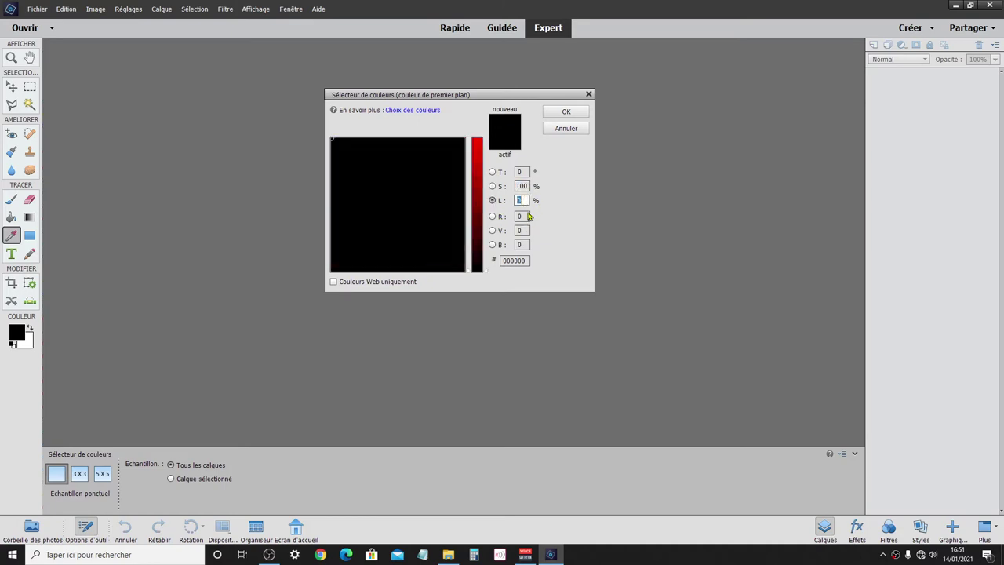
pyautogui.write('100')
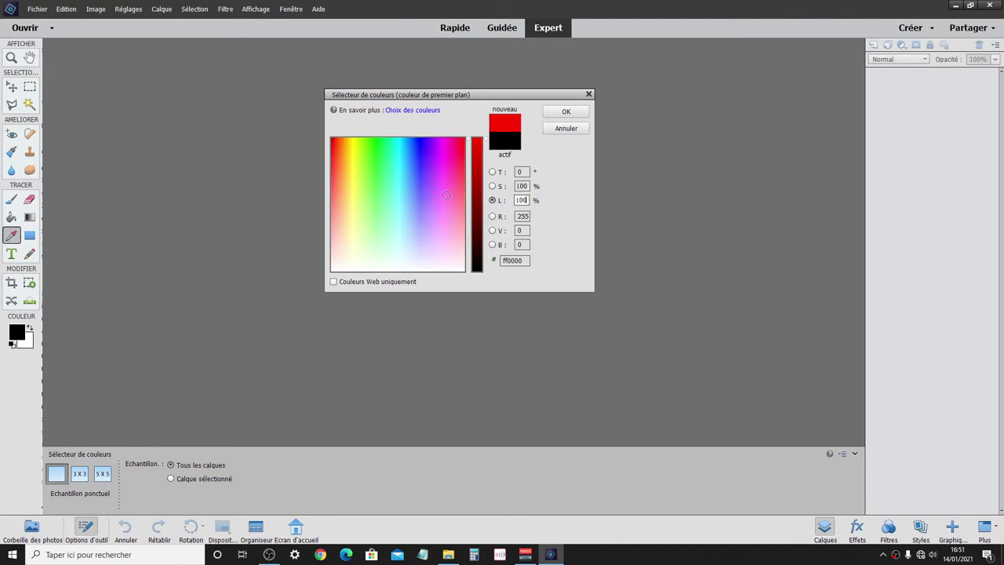
pyautogui.click(565, 111)
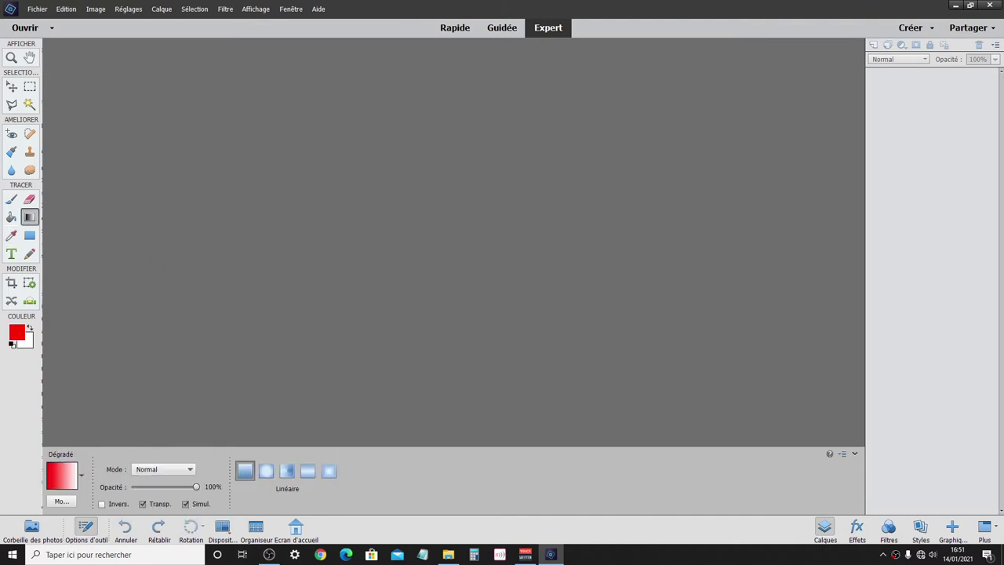
# Drag the hue slider to cyan and pick a light cyan foreground colour.
pyautogui.click(14, 333)
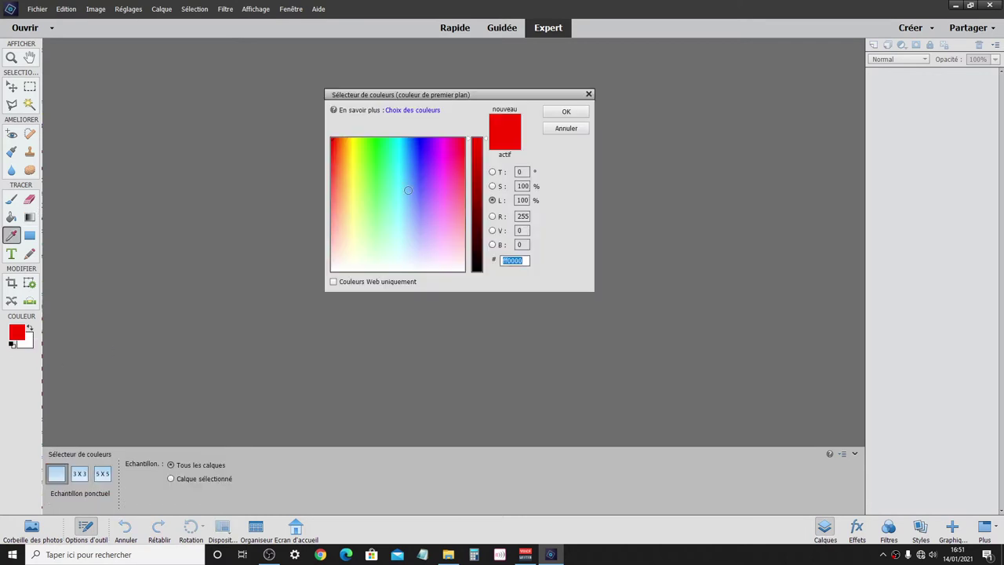
pyautogui.click(495, 173)
pyautogui.click(493, 172)
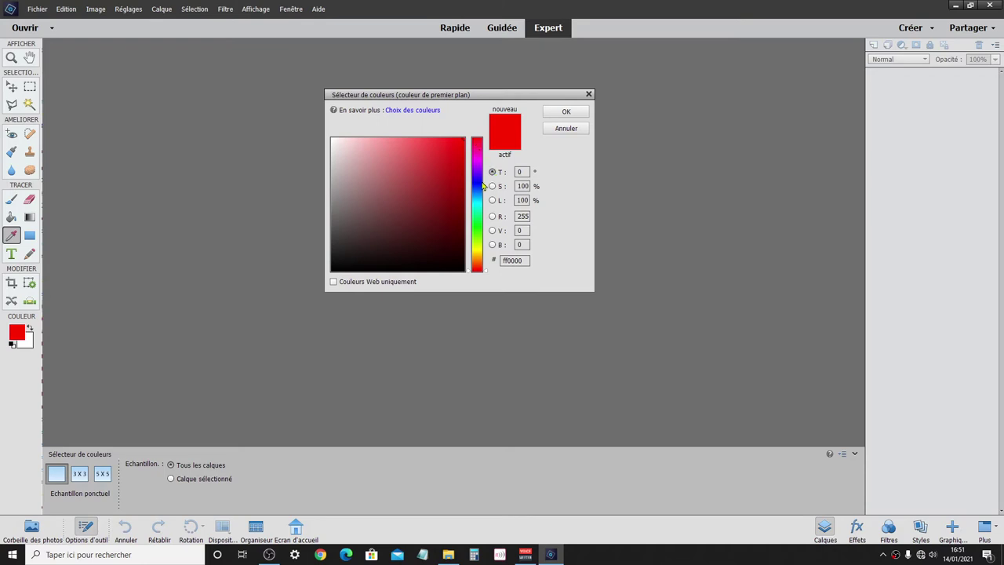
pyautogui.moveTo(484, 272)
pyautogui.mouseDown()
pyautogui.moveTo(485, 140)
pyautogui.moveTo(472, 281)
pyautogui.moveTo(490, 274)
pyautogui.moveTo(492, 206)
pyautogui.mouseUp()
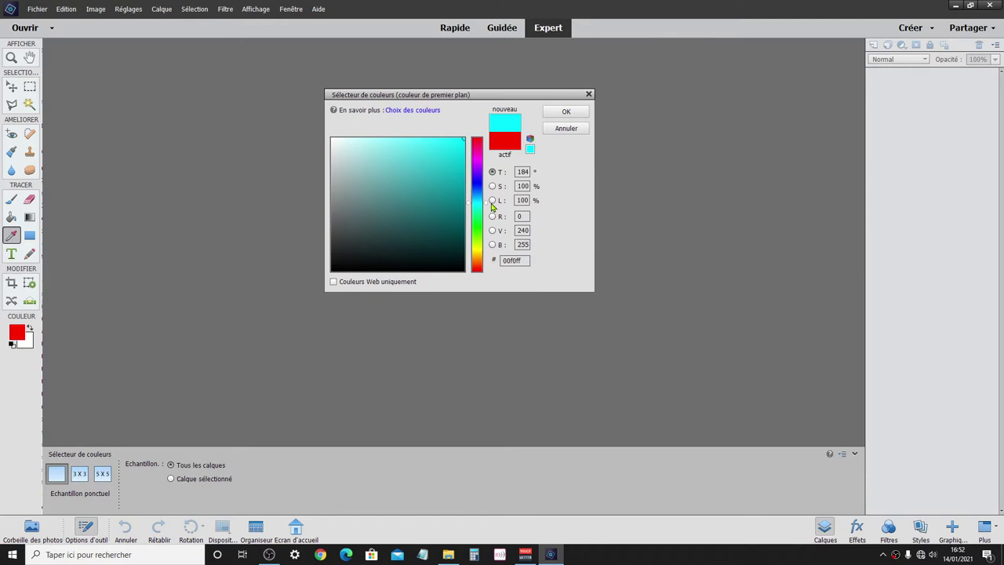
pyautogui.click(431, 193)
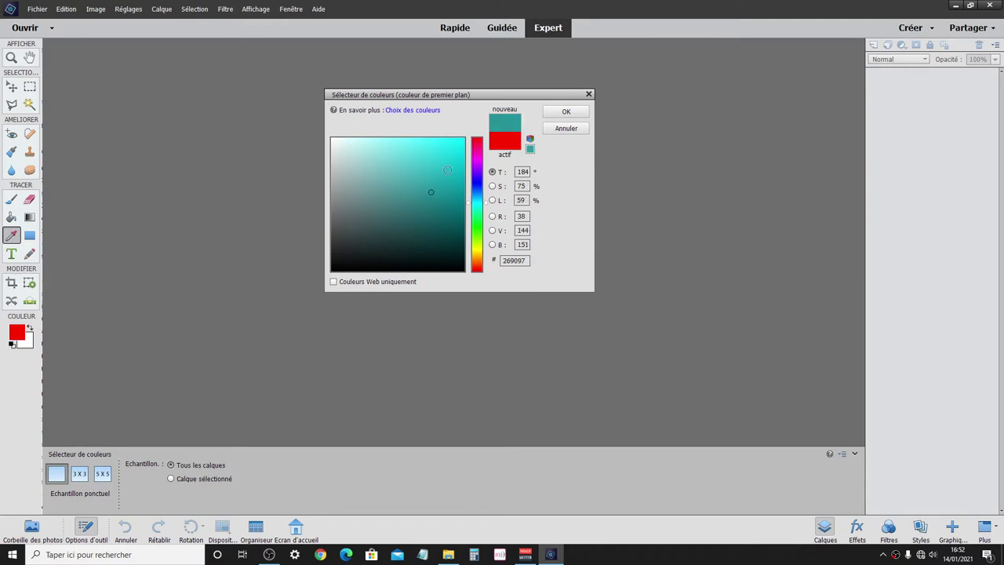
pyautogui.click(443, 152)
pyautogui.click(552, 120)
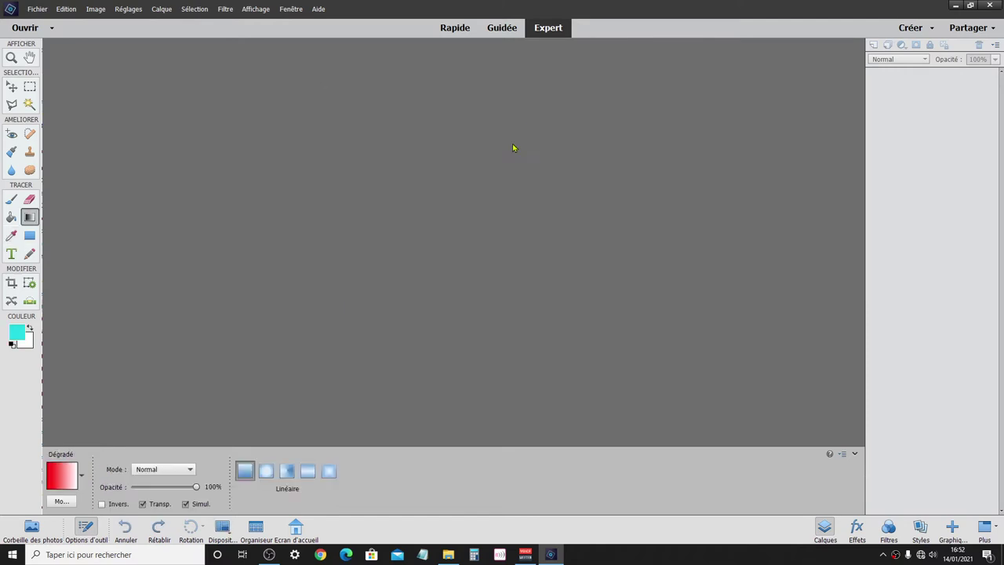
# Set the background colour to grey 7d7373.
pyautogui.click(31, 348)
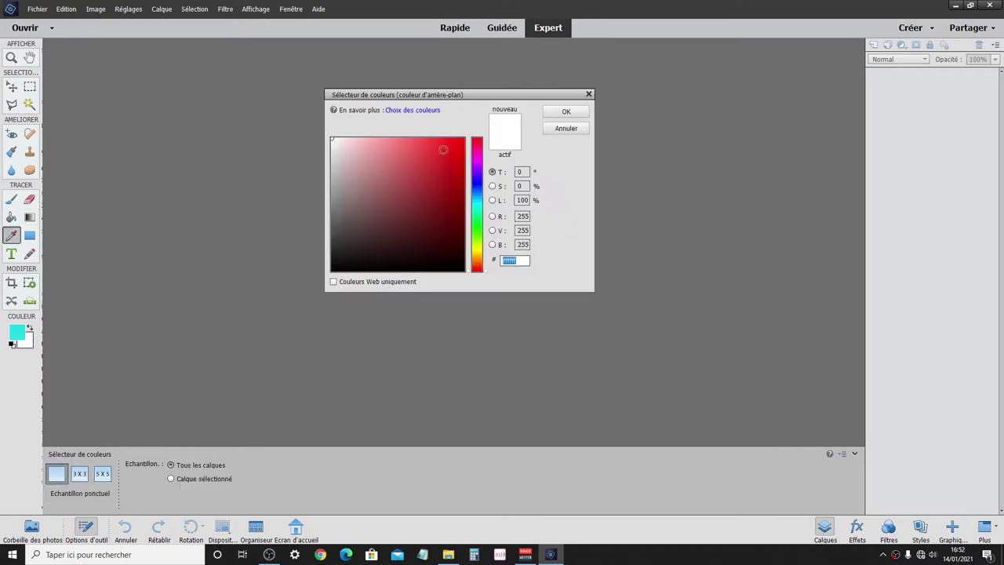
pyautogui.click(341, 206)
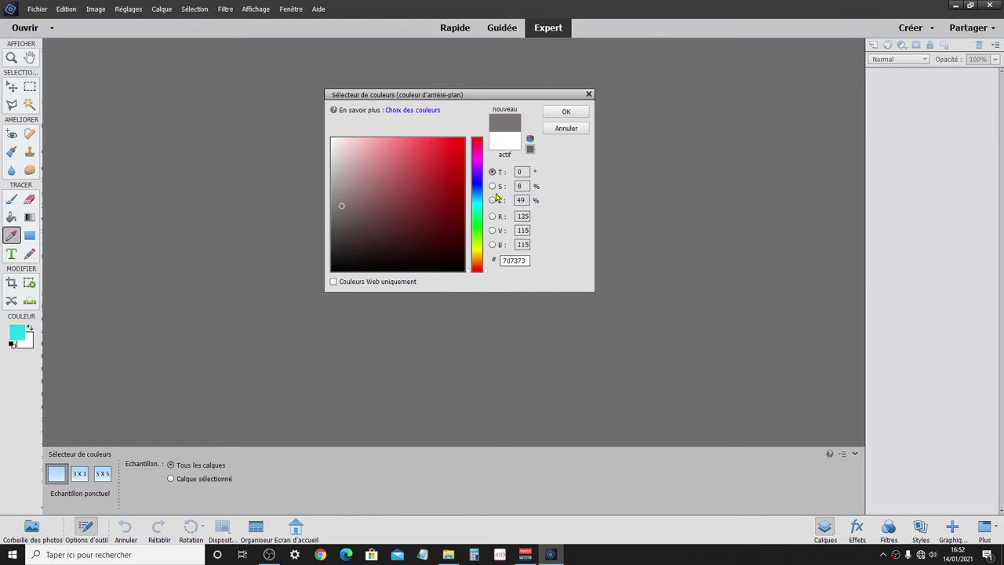
pyautogui.click(551, 115)
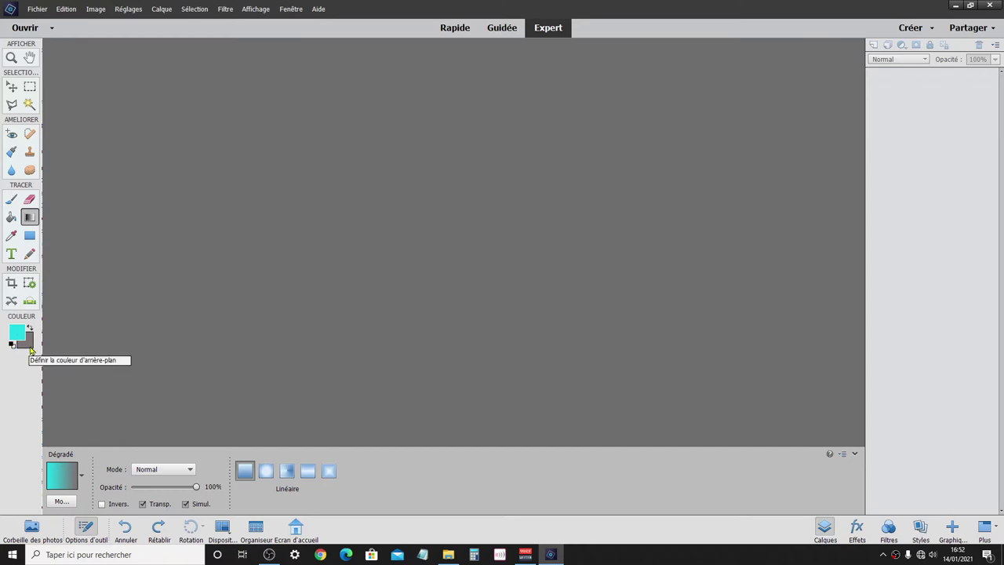
# Reset colours, pick red f01111, and swap so black is foreground, red background.
pyautogui.click(11, 345)
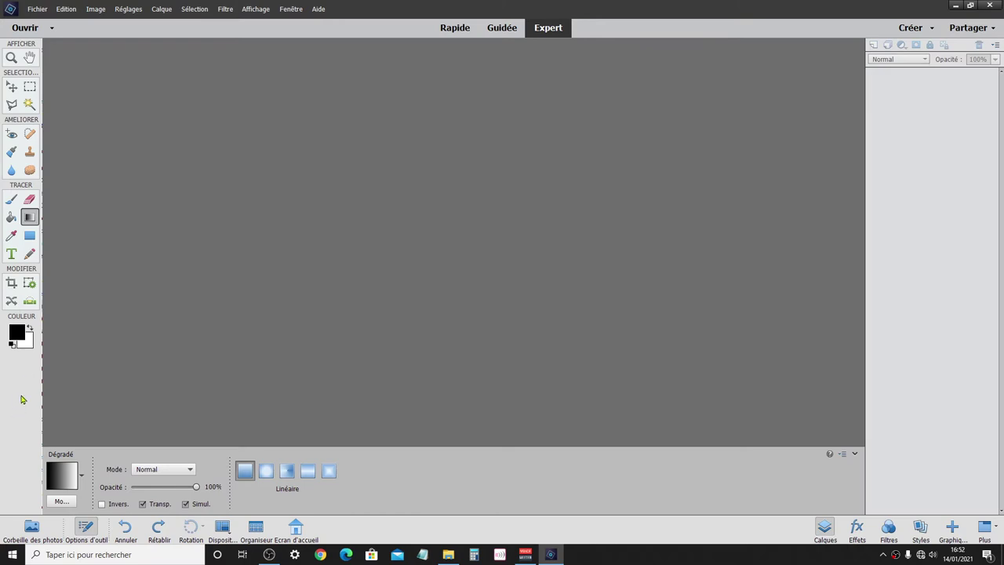
pyautogui.press('x')
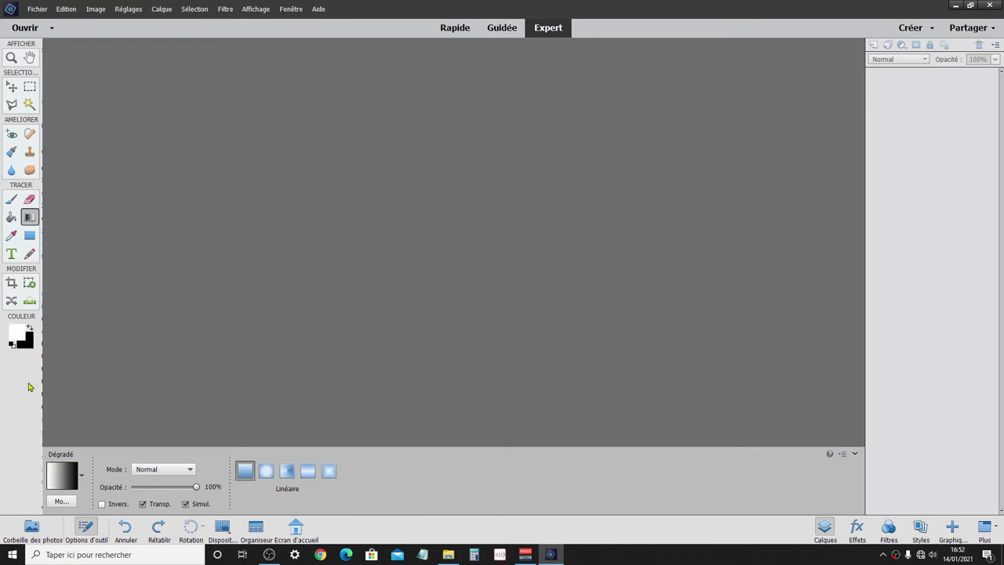
pyautogui.press('x')
pyautogui.press('x')
pyautogui.press('x')
pyautogui.press('x')
pyautogui.click(21, 337)
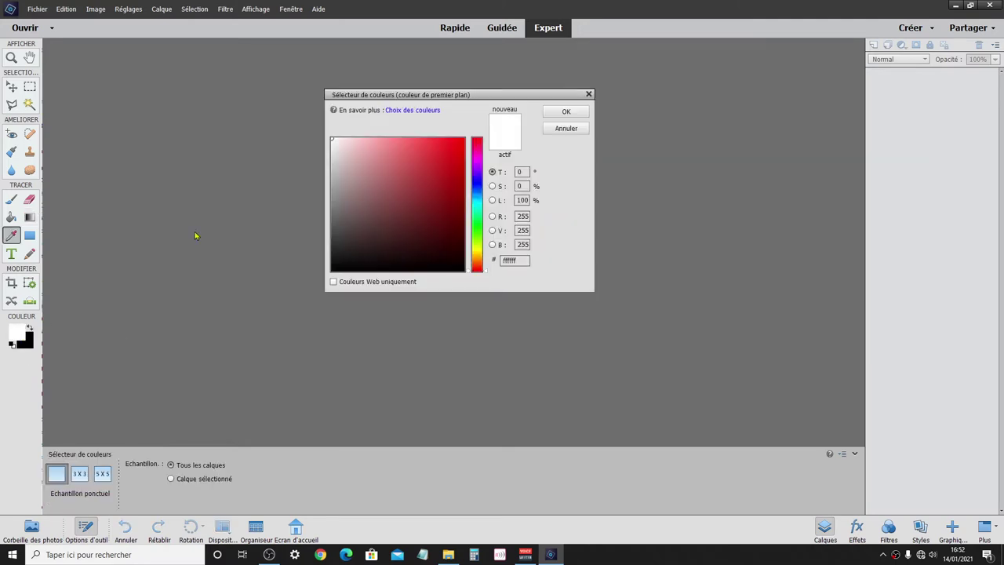
pyautogui.click(455, 146)
pyautogui.click(579, 112)
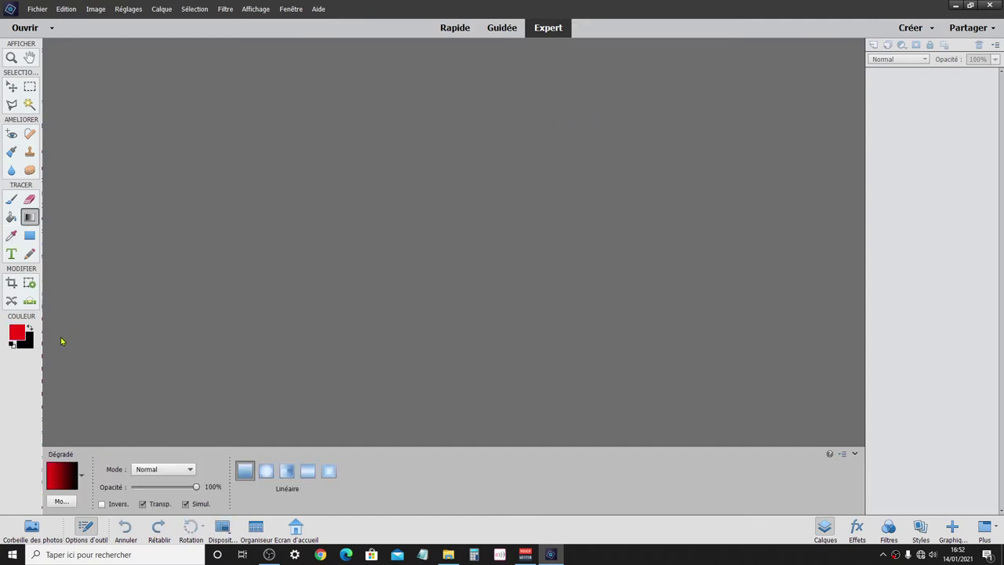
pyautogui.press('x')
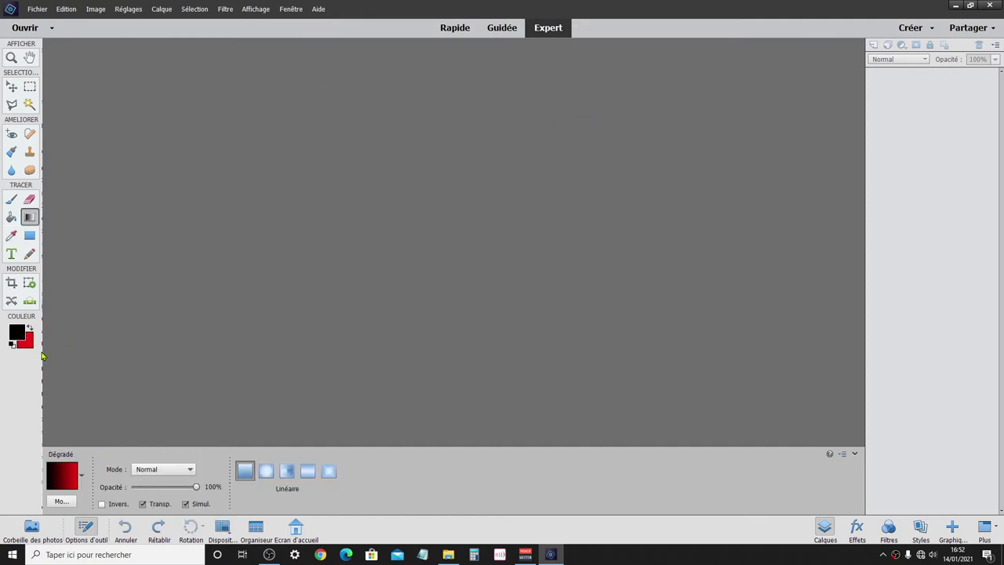
# Restore default black and white colours and set the gradient type to Losange (diamond).
pyautogui.press('d')
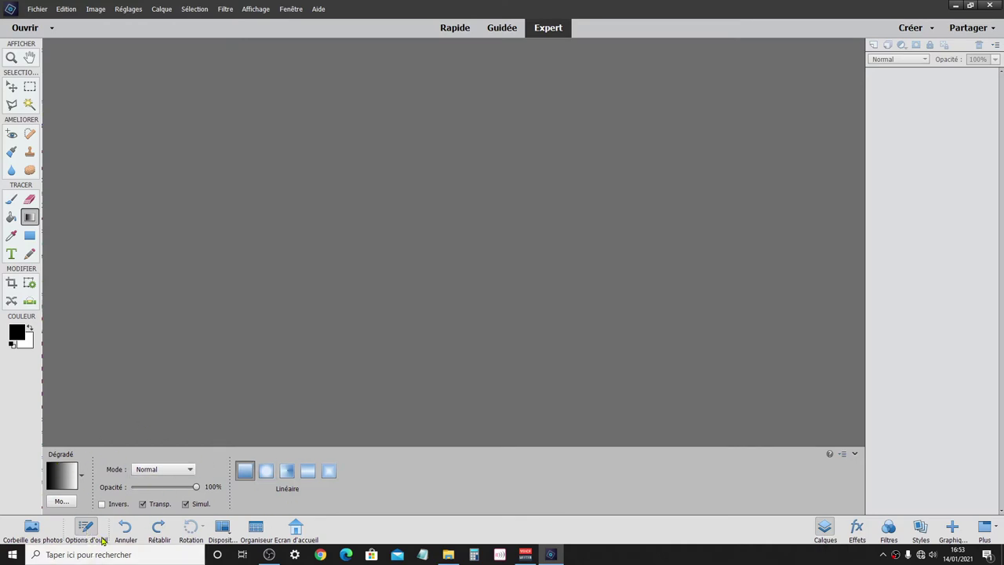
pyautogui.click(87, 528)
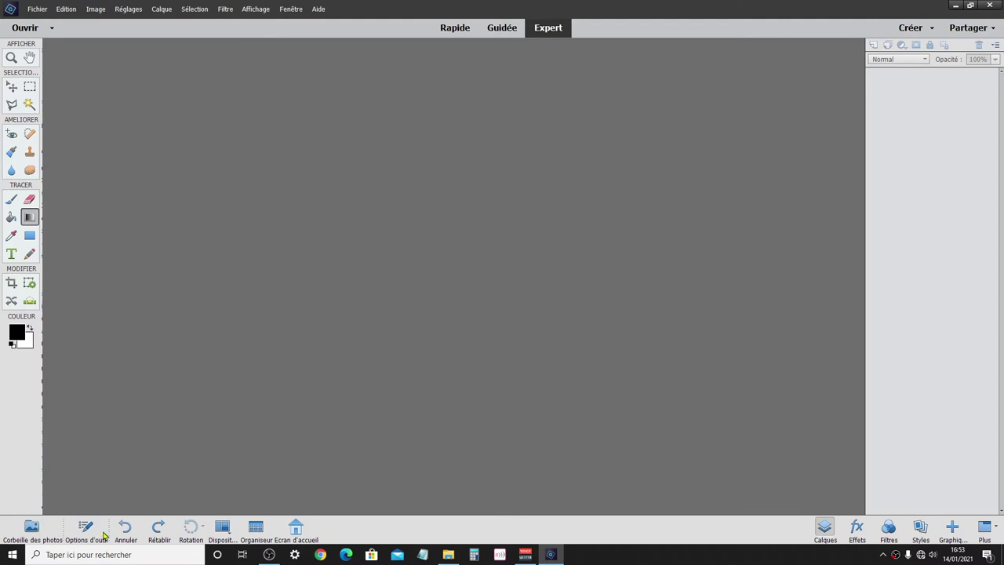
pyautogui.click(87, 531)
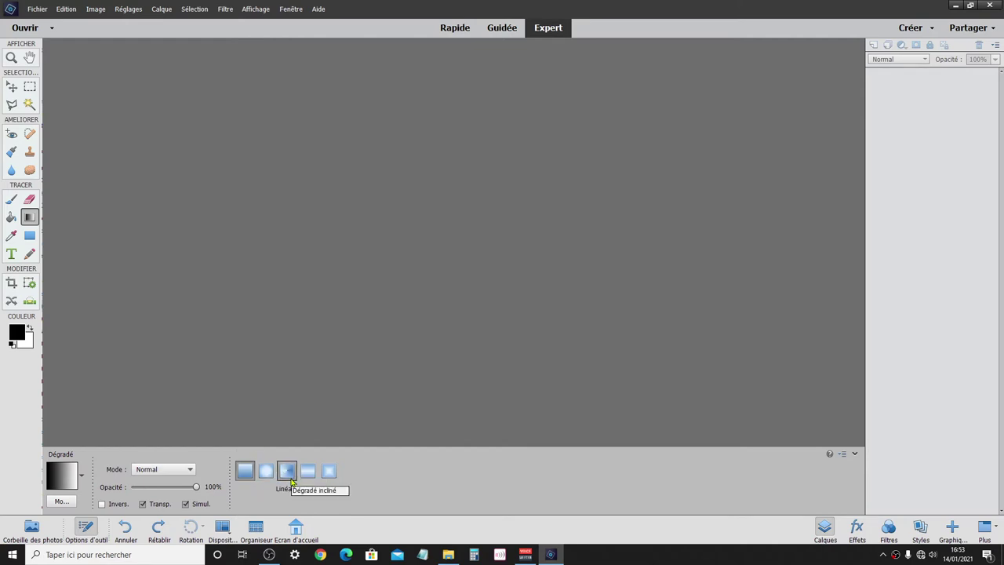
pyautogui.click(287, 480)
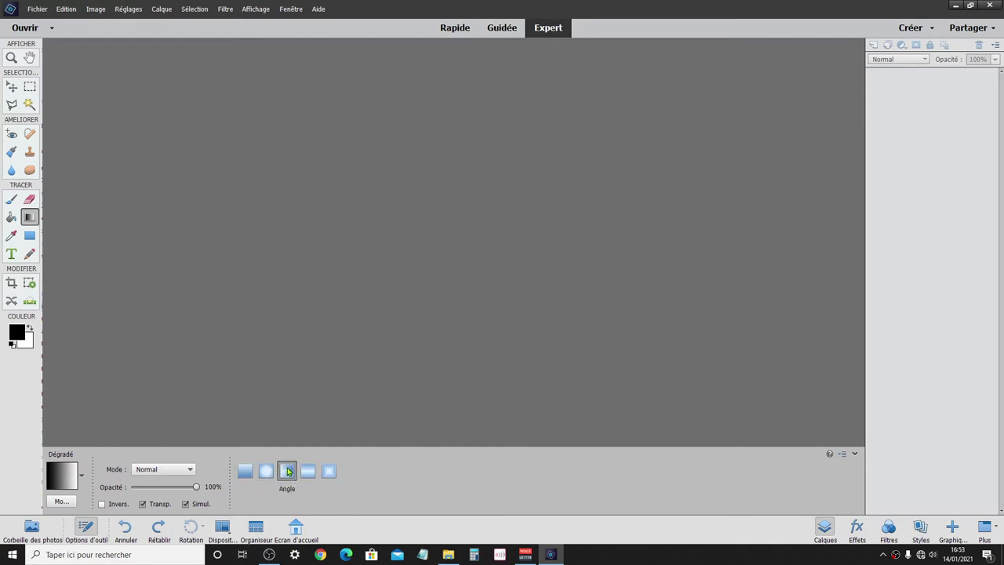
pyautogui.click(329, 470)
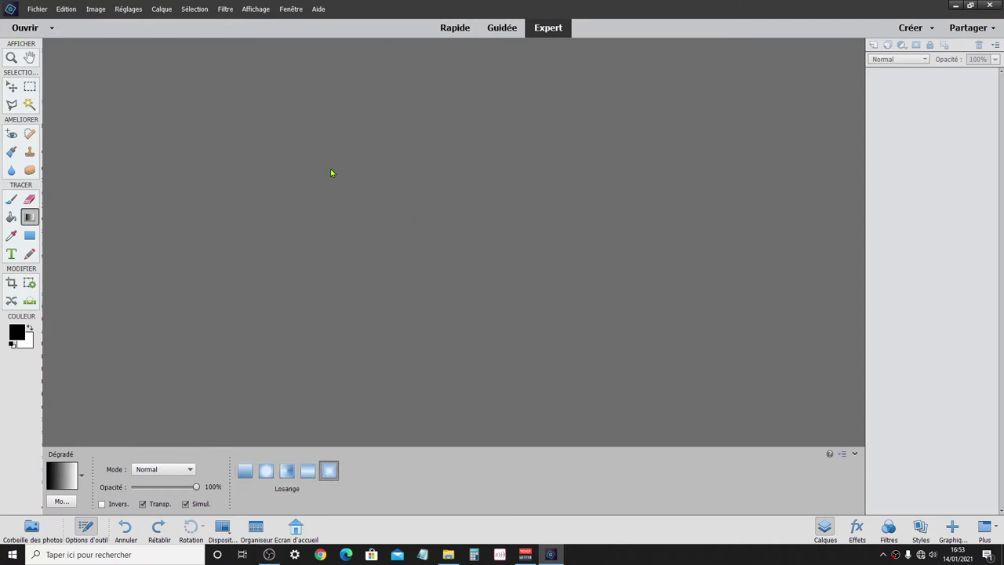
pyautogui.click(37, 9)
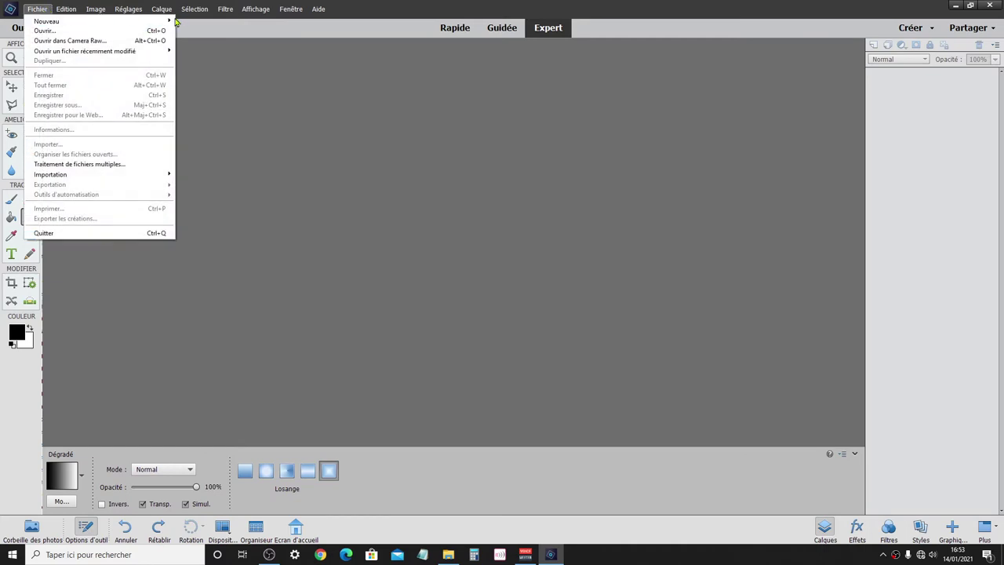
# Create blank file 'document dégradés' using Papier format international, size A5.
pyautogui.moveTo(46, 22)
pyautogui.click(205, 21)
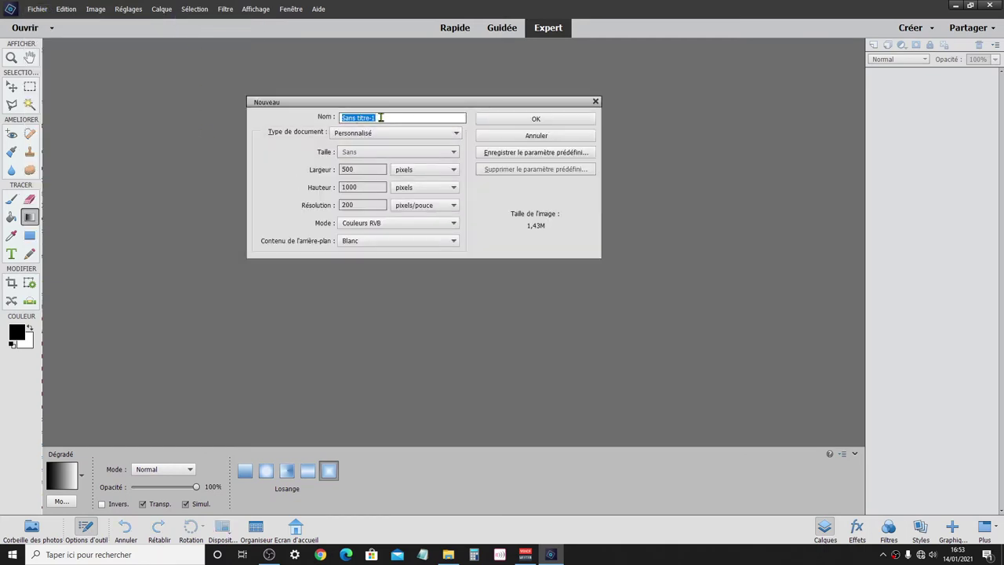
pyautogui.write('docu')
pyautogui.write('ment dé')
pyautogui.write('gradés')
pyautogui.click(360, 168)
pyautogui.doubleClick(360, 168)
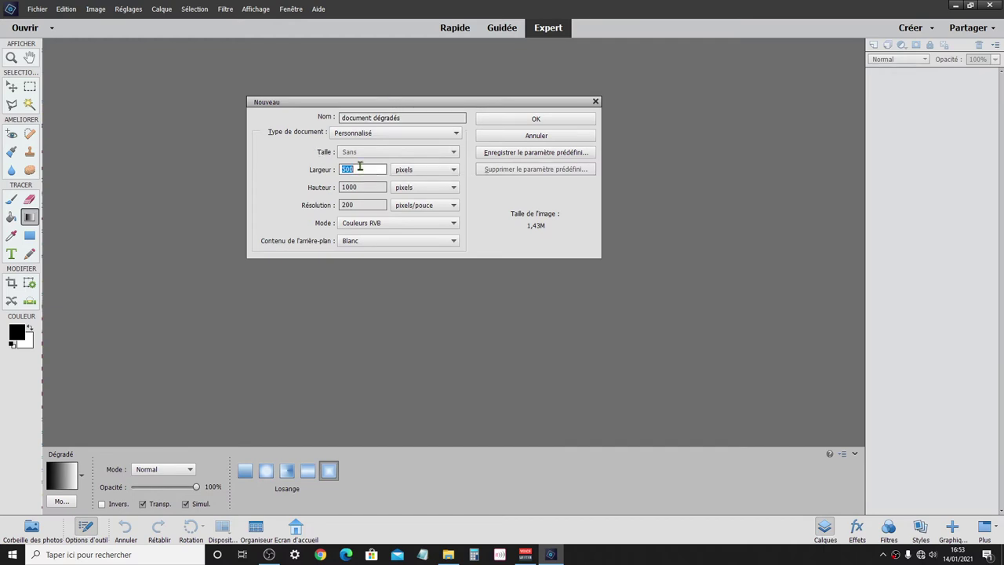
pyautogui.write('800')
pyautogui.click(374, 135)
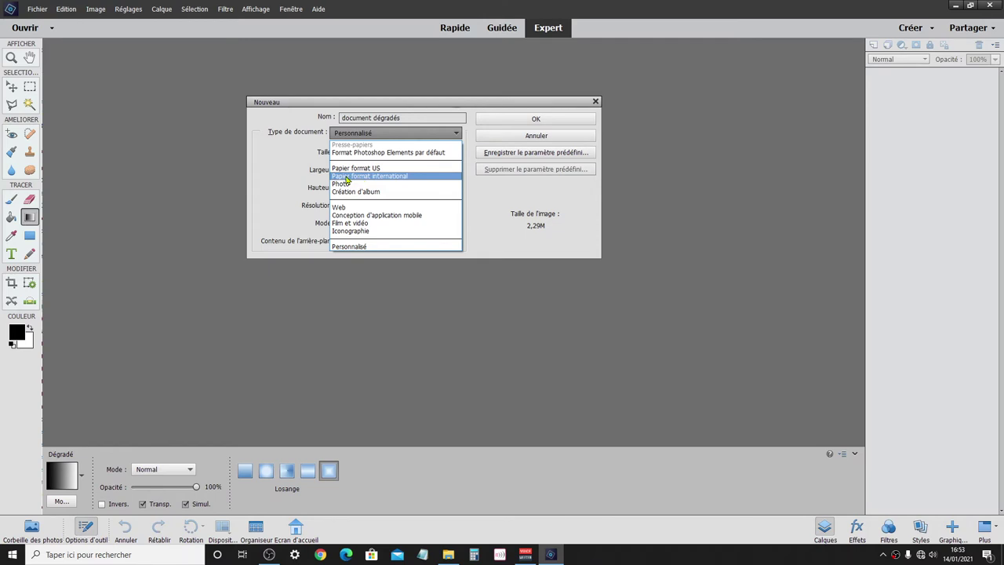
pyautogui.click(346, 177)
pyautogui.click(357, 151)
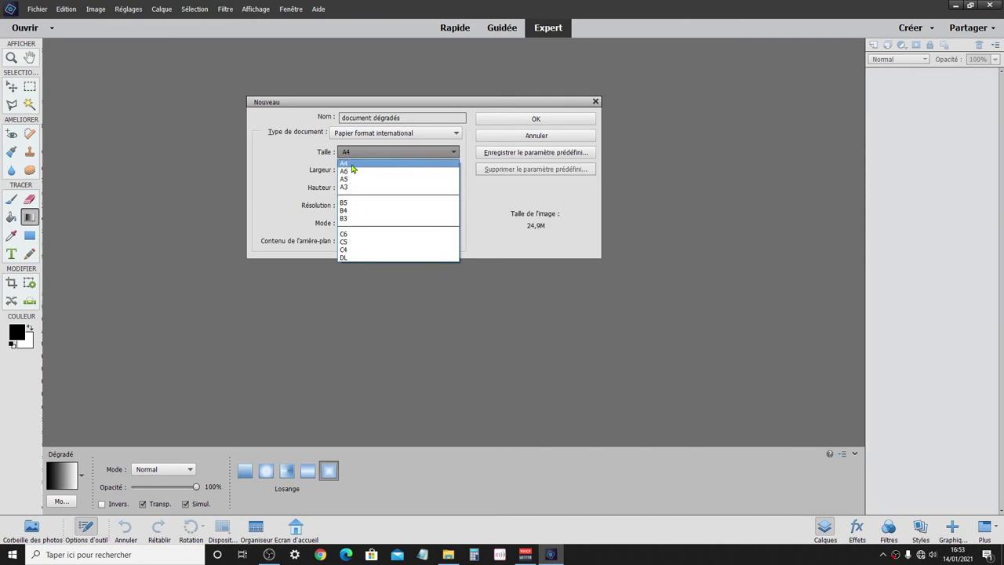
pyautogui.click(348, 179)
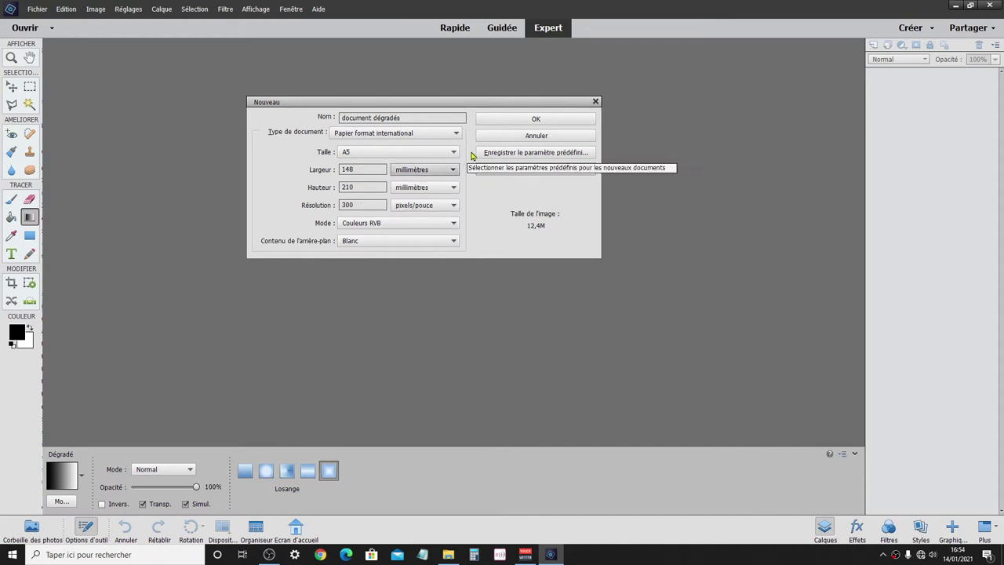
pyautogui.click(498, 120)
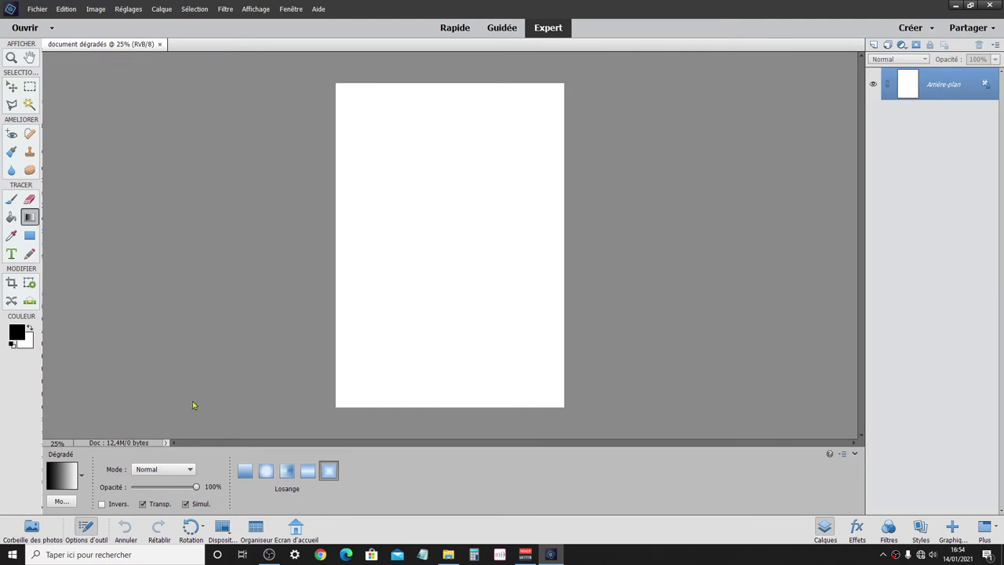
# Set the foreground colour to red e51818, leaving the background white.
pyautogui.click(19, 332)
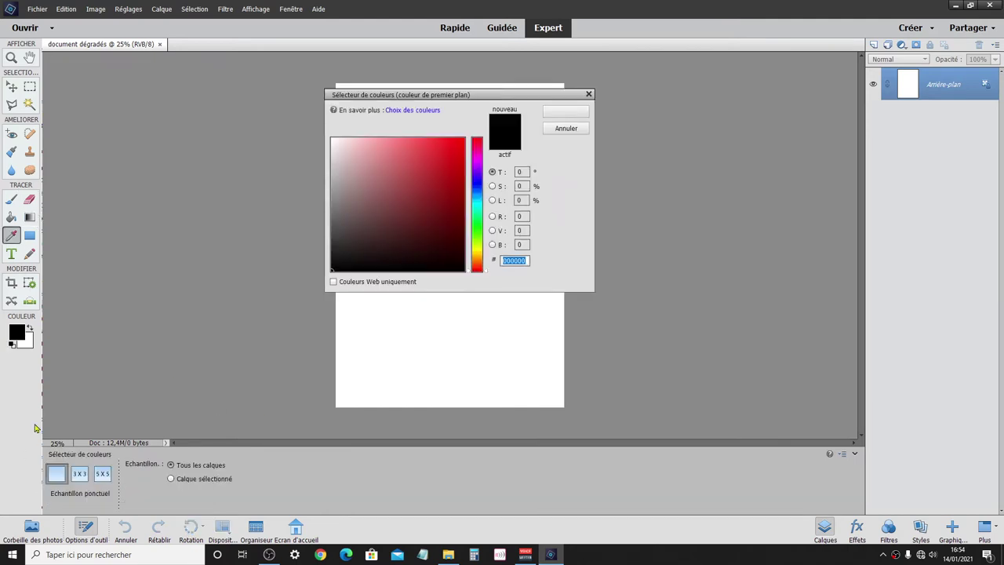
pyautogui.click(450, 151)
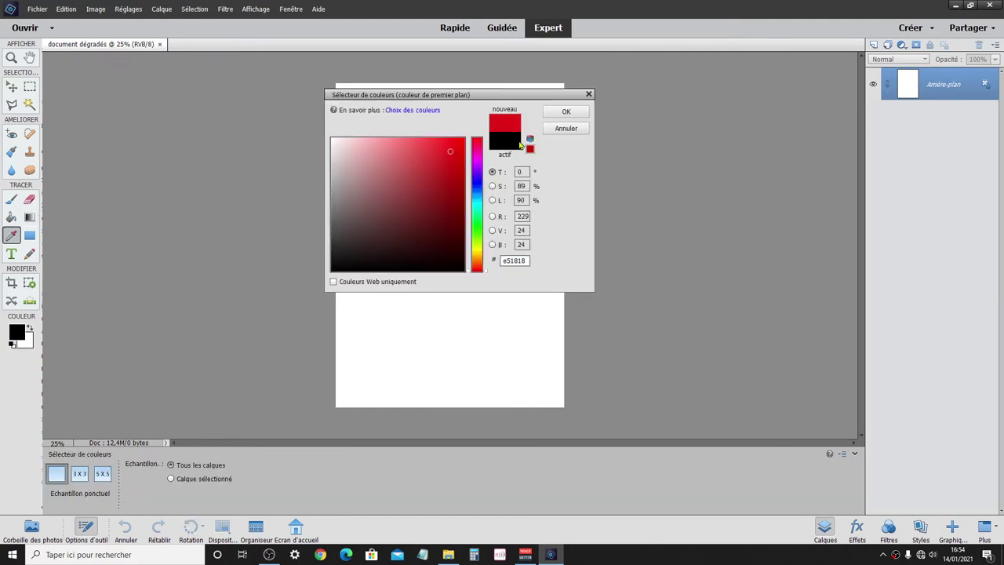
pyautogui.click(553, 114)
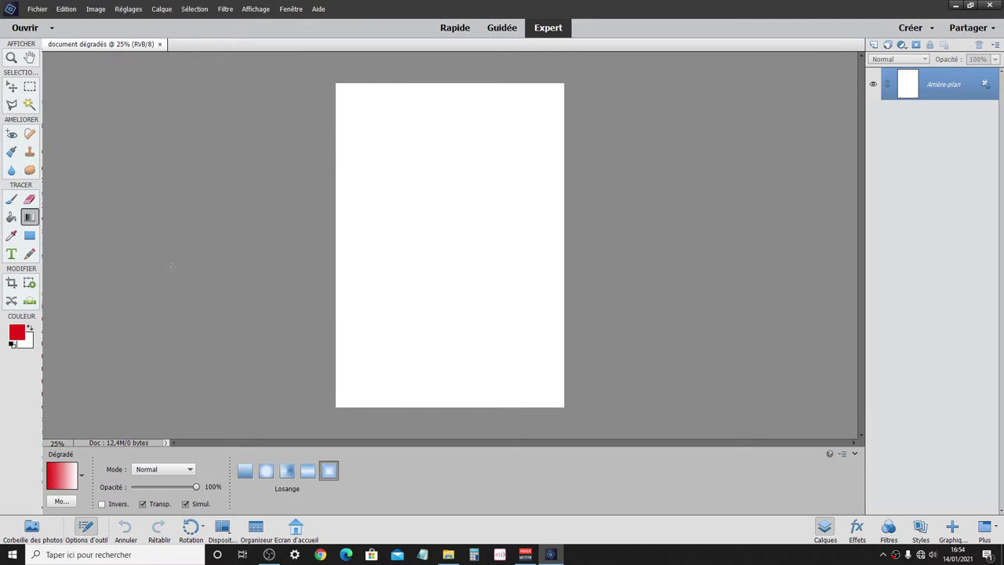
pyautogui.click(28, 343)
pyautogui.click(552, 128)
# Create empty layer Calque 1 above Arrière-plan with the New Layer icon.
pyautogui.click(872, 45)
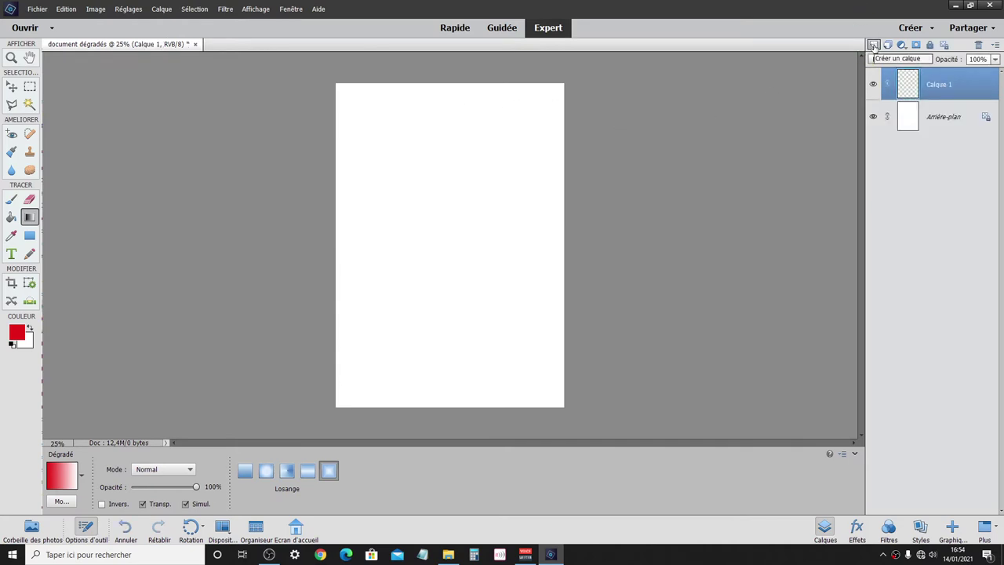
pyautogui.click(164, 10)
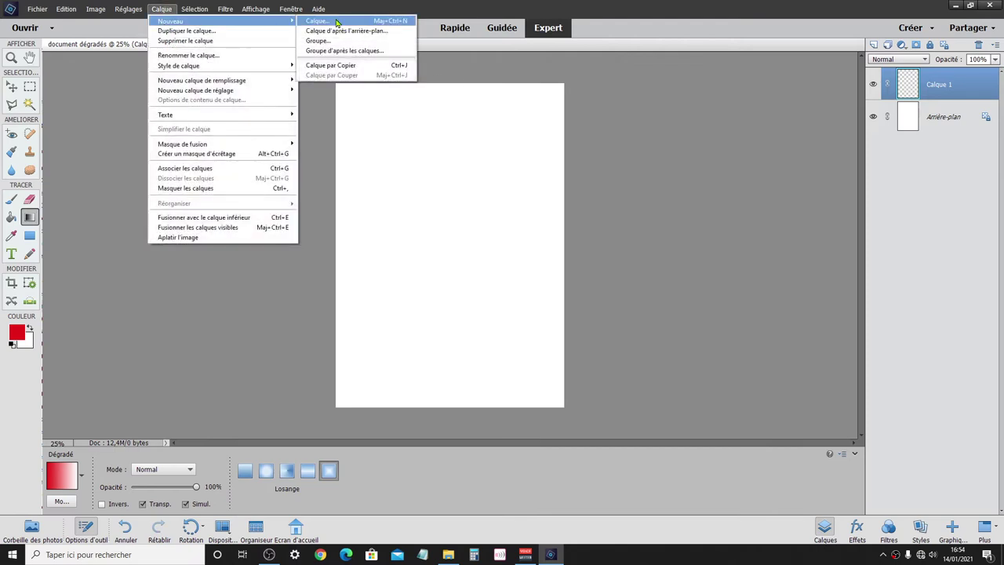
pyautogui.moveTo(171, 21)
pyautogui.click(646, 135)
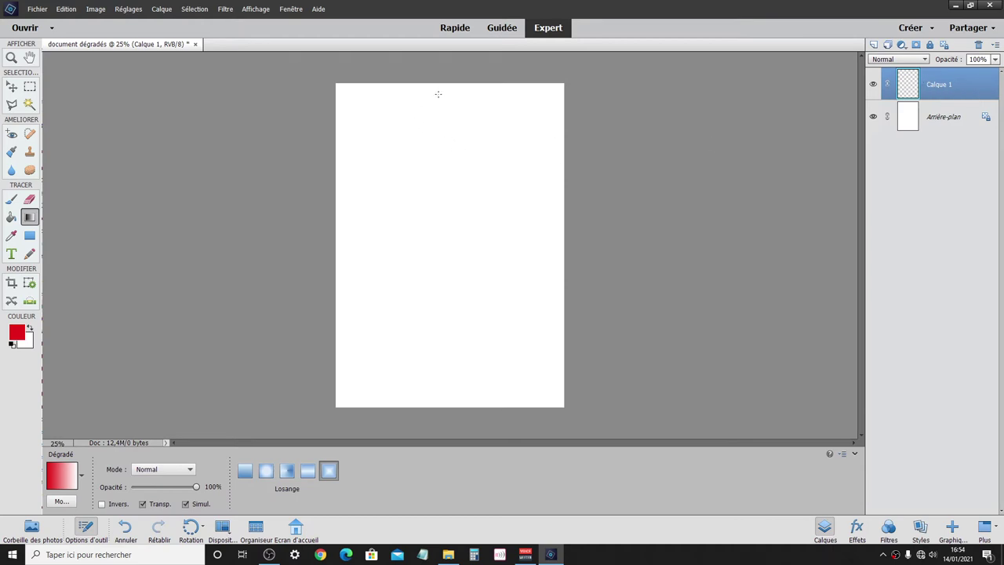
# Fill Calque 1 with a red diamond gradient dragged down from the top centre.
pyautogui.moveTo(436, 97); pyautogui.dragTo(435, 357)
pyautogui.moveTo(435, 357); pyautogui.dragTo(437, 356)
pyautogui.moveTo(437, 357); pyautogui.dragTo(437, 356)
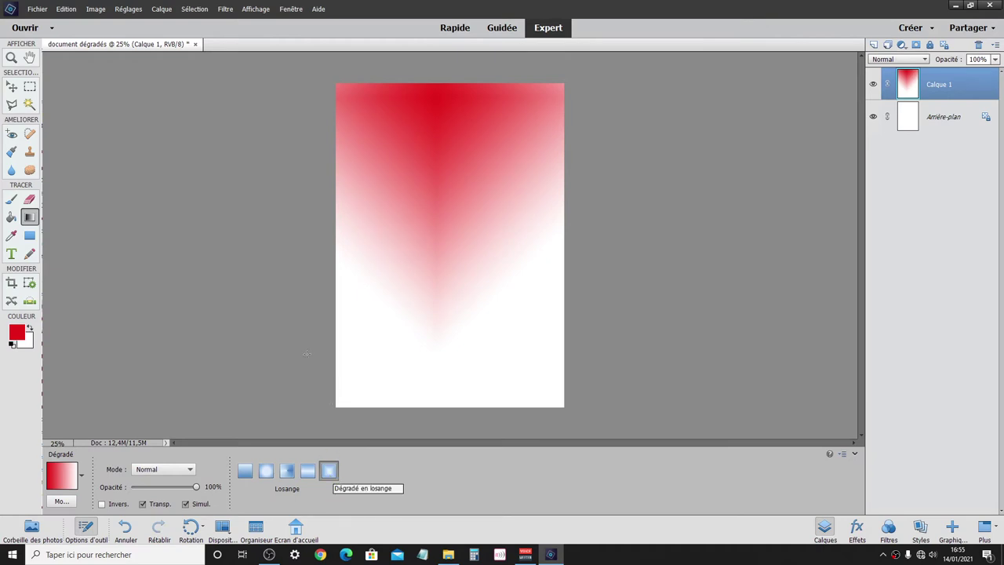
# Switch to a linear gradient and try angled lines before settling on a vertical red-to-white fade.
pyautogui.click(245, 470)
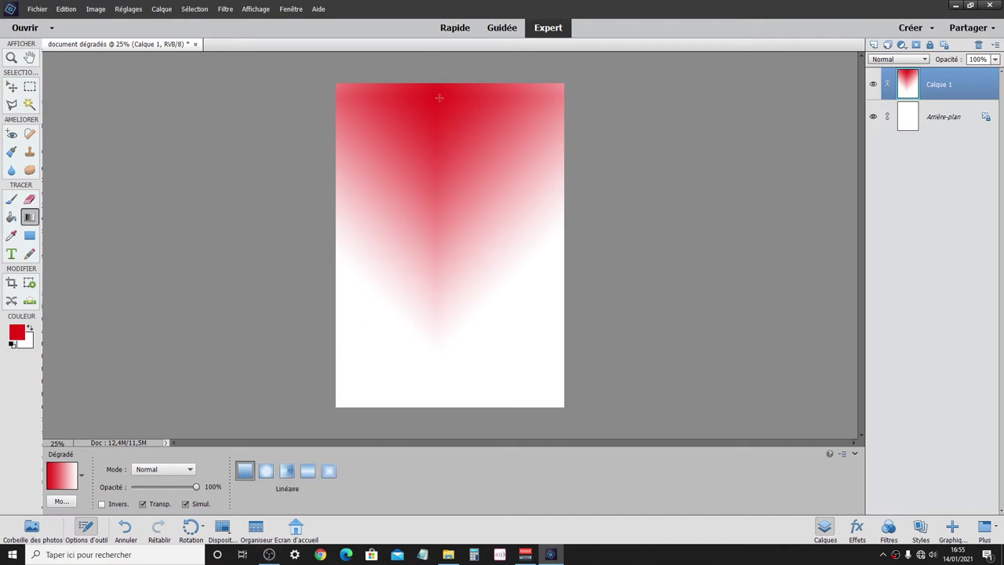
pyautogui.moveTo(439, 97); pyautogui.dragTo(411, 356)
pyautogui.moveTo(411, 357)
pyautogui.mouseDown()
pyautogui.moveTo(384, 345)
pyautogui.moveTo(385, 389)
pyautogui.mouseUp()
pyautogui.moveTo(385, 388)
pyautogui.mouseDown()
pyautogui.moveTo(442, 398)
pyautogui.moveTo(439, 426)
pyautogui.moveTo(444, 414)
pyautogui.moveTo(393, 424)
pyautogui.moveTo(434, 408)
pyautogui.moveTo(391, 412)
pyautogui.mouseUp()
pyautogui.press('shift')
pyautogui.moveTo(390, 413); pyautogui.dragTo(413, 354)
pyautogui.moveTo(546, 311)
pyautogui.mouseDown()
pyautogui.moveTo(556, 319)
pyautogui.moveTo(510, 372)
pyautogui.moveTo(281, 164)
pyautogui.mouseUp()
pyautogui.moveTo(281, 164)
pyautogui.mouseDown()
pyautogui.moveTo(370, 248)
pyautogui.moveTo(398, 260)
pyautogui.mouseUp()
# Apply the vertical gradient and show the grid over the page.
pyautogui.click(256, 9)
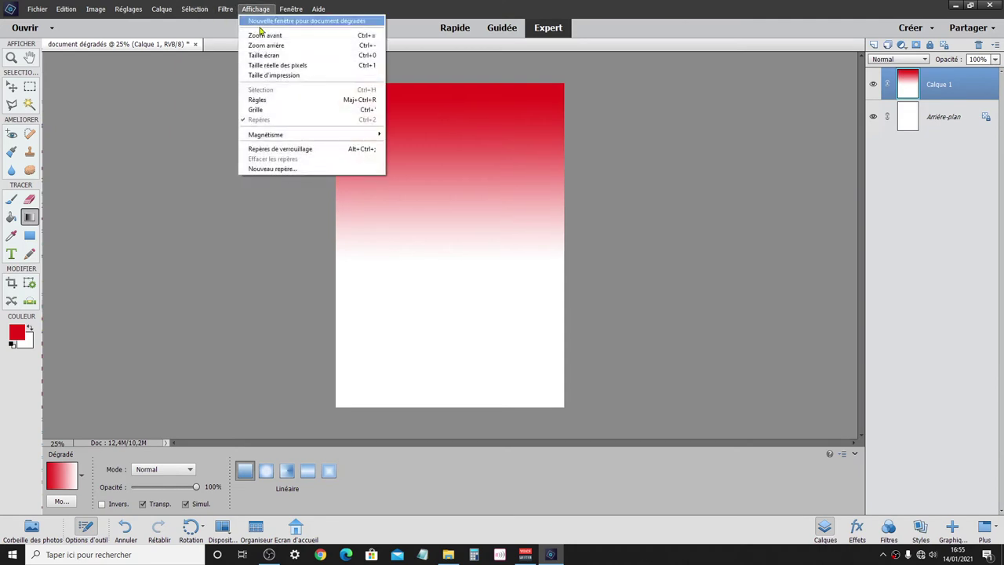
pyautogui.click(264, 115)
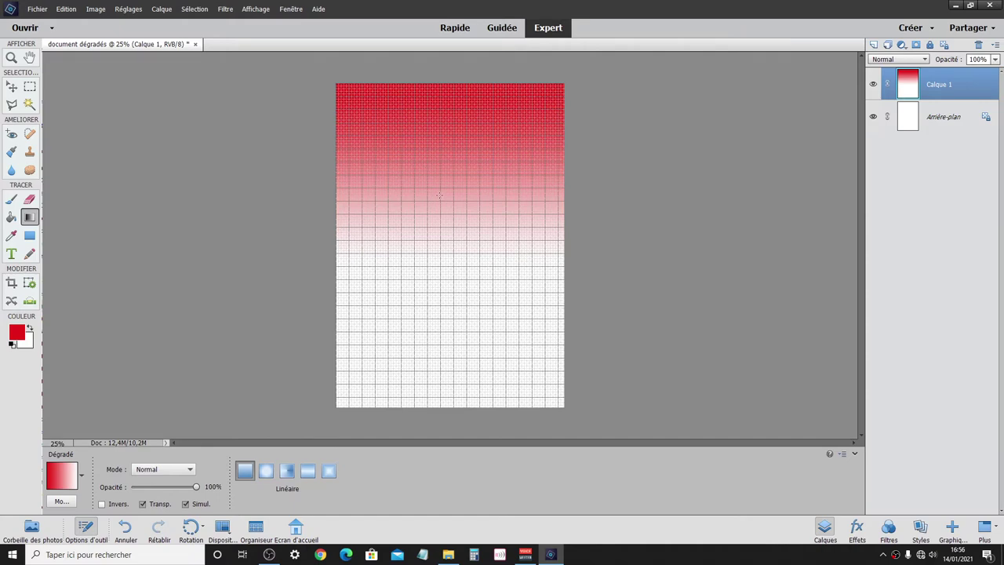
pyautogui.scroll(2, 407, 205)
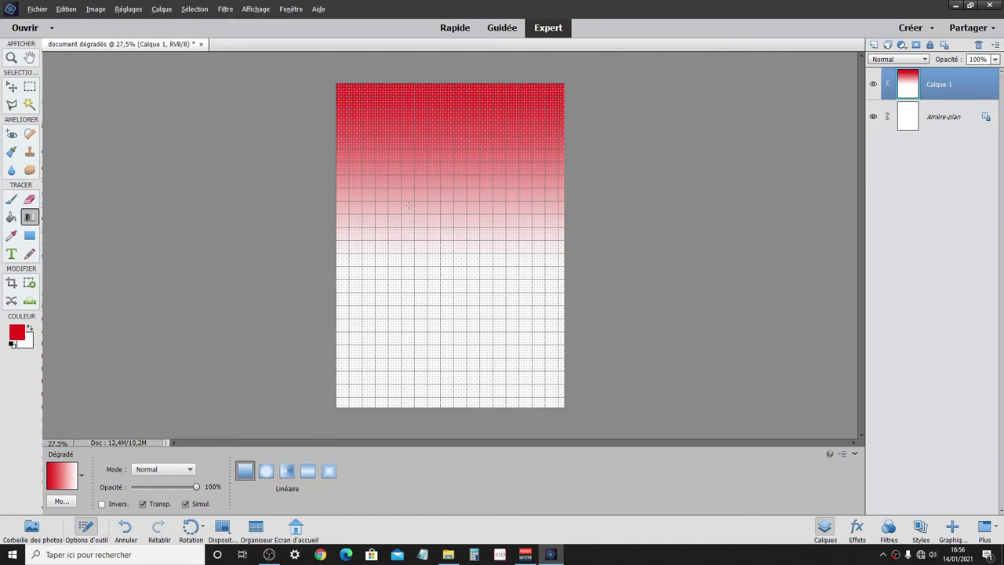
pyautogui.scroll(2, 410, 202)
pyautogui.scroll(1, 411, 201)
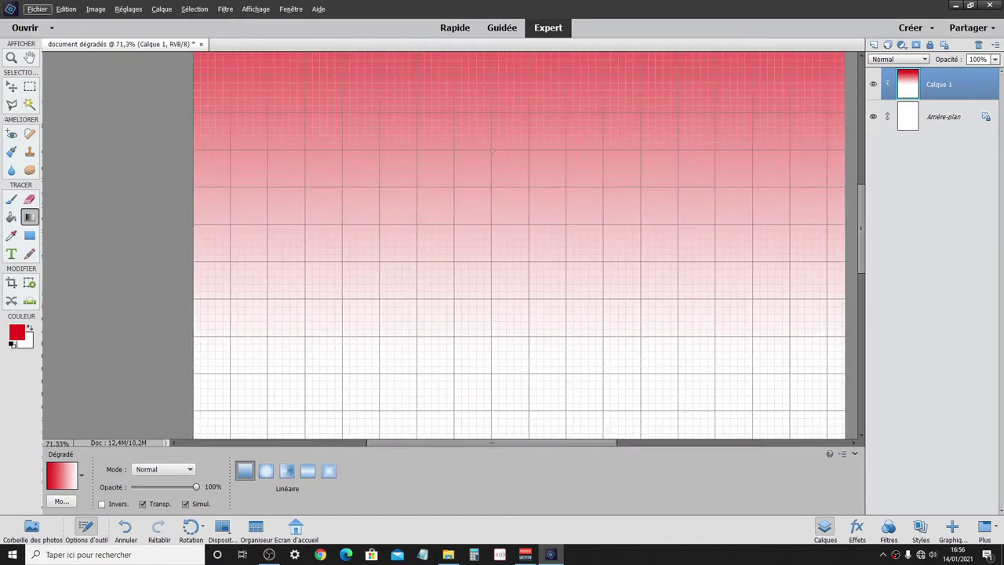
# Redraw the red-to-white gradient in the upper page and enable snapping to the grid.
pyautogui.moveTo(492, 150); pyautogui.dragTo(487, 352)
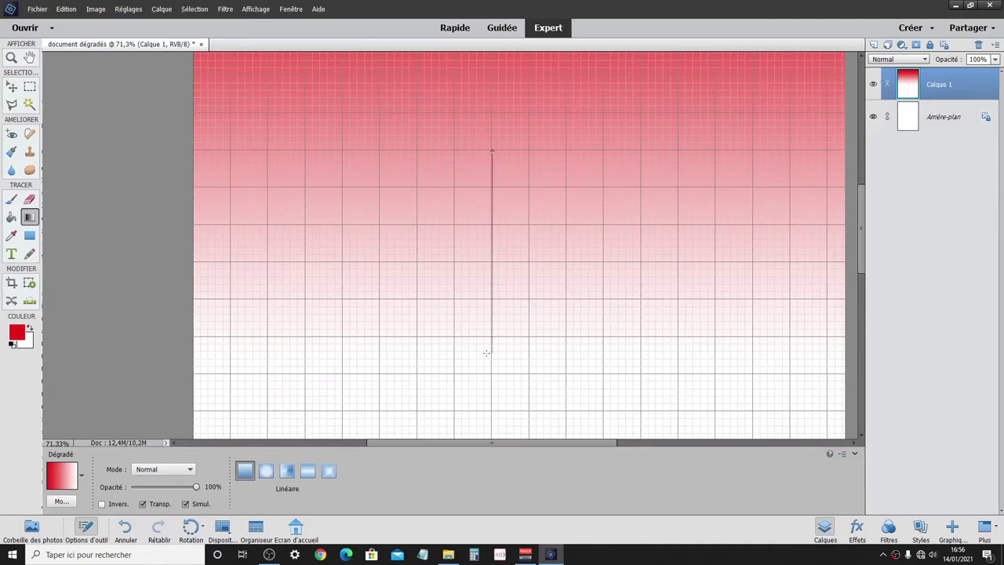
pyautogui.moveTo(410, 346)
pyautogui.mouseDown()
pyautogui.moveTo(364, 325)
pyautogui.moveTo(636, 357)
pyautogui.moveTo(689, 228)
pyautogui.moveTo(600, 266)
pyautogui.moveTo(343, 309)
pyautogui.moveTo(291, 150)
pyautogui.moveTo(493, 269)
pyautogui.moveTo(560, 280)
pyautogui.moveTo(497, 298)
pyautogui.mouseUp()
pyautogui.scroll(-3, 496, 299)
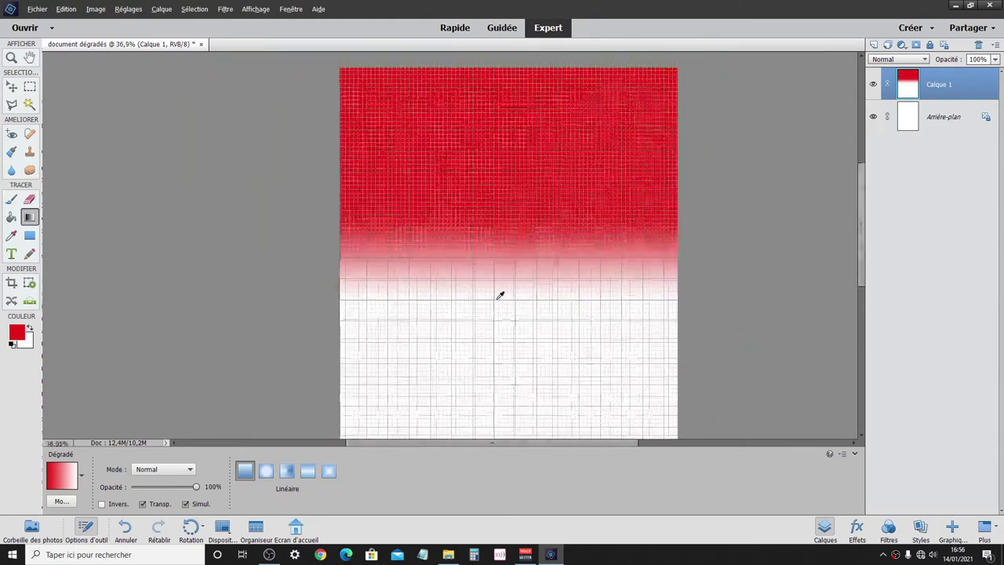
pyautogui.scroll(-2, 499, 294)
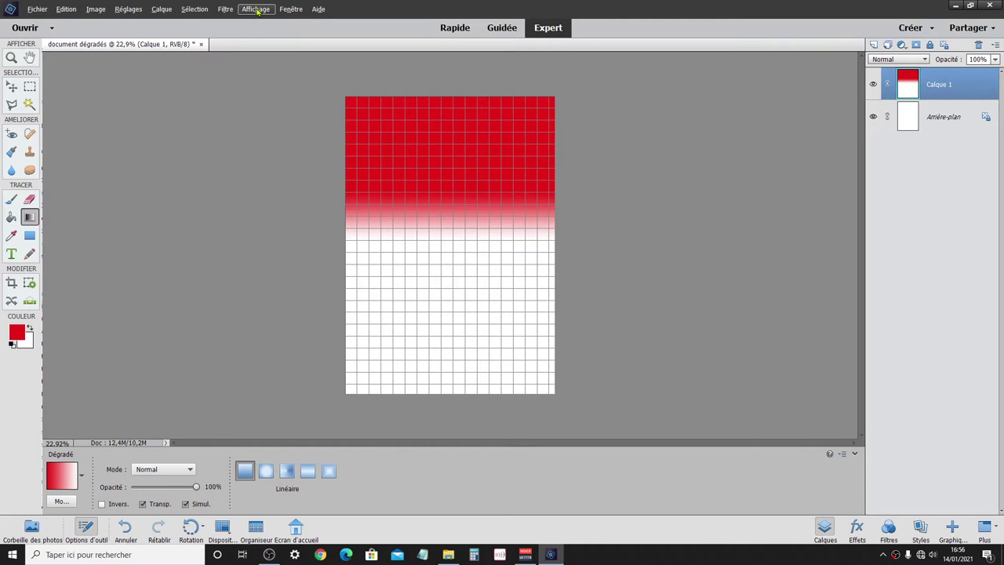
pyautogui.click(268, 10)
pyautogui.moveTo(266, 135)
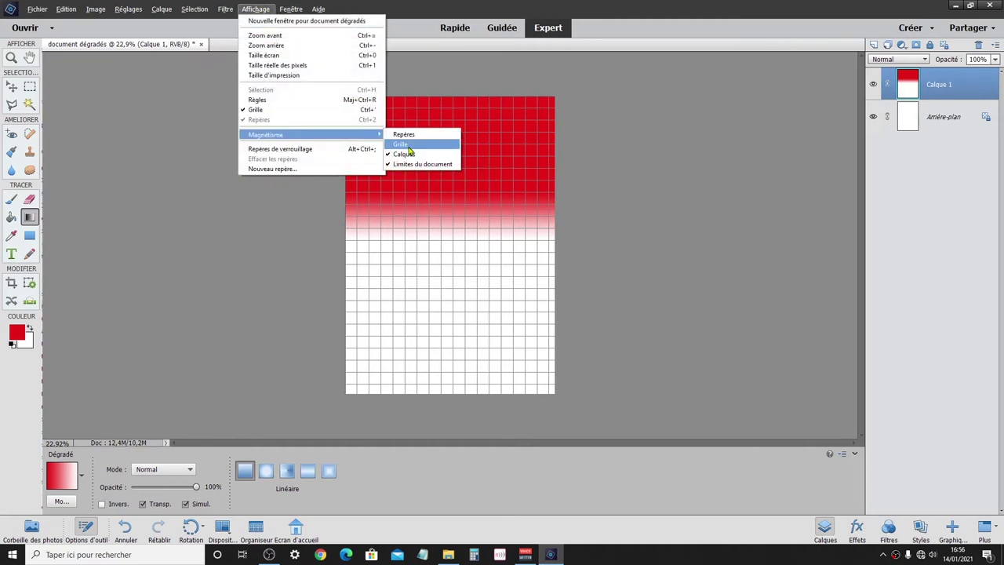
pyautogui.click(409, 145)
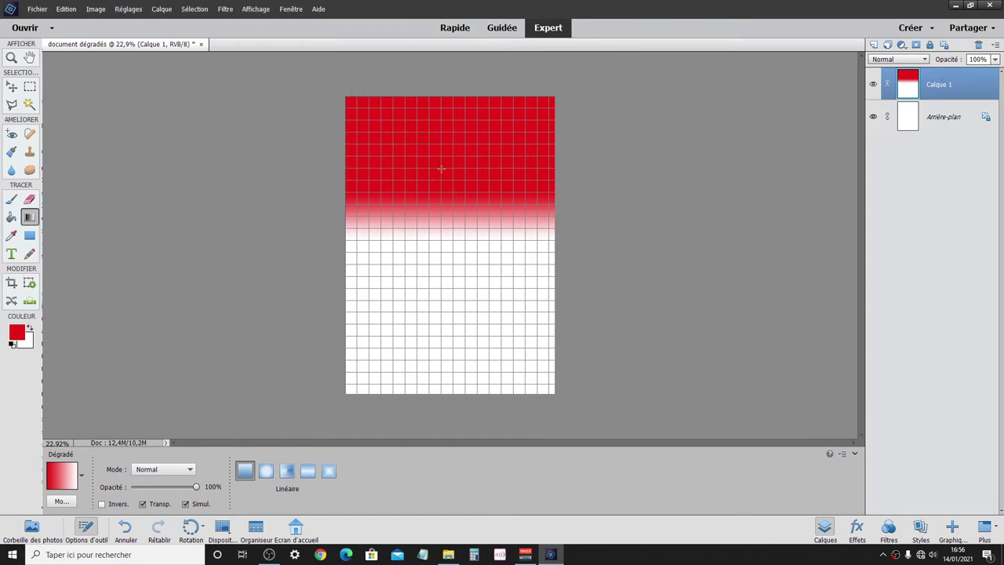
# Draw a diagonal red gradient, then undo the gradients back to an empty layer.
pyautogui.moveTo(441, 169)
pyautogui.mouseDown()
pyautogui.moveTo(390, 292)
pyautogui.moveTo(461, 314)
pyautogui.moveTo(489, 267)
pyautogui.mouseUp()
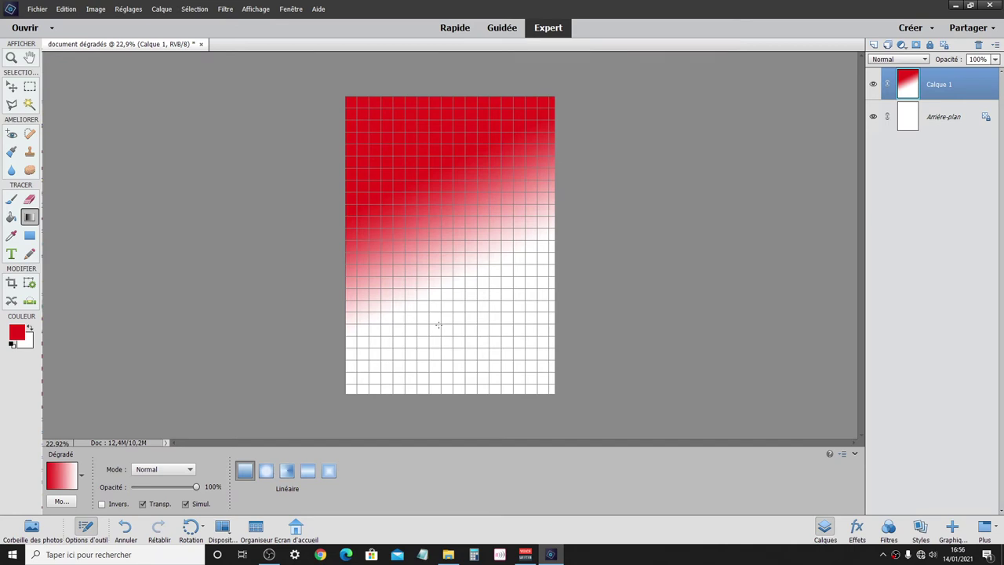
pyautogui.hotkey('ctrl', 'z')
pyautogui.hotkey('ctrl', 'z')
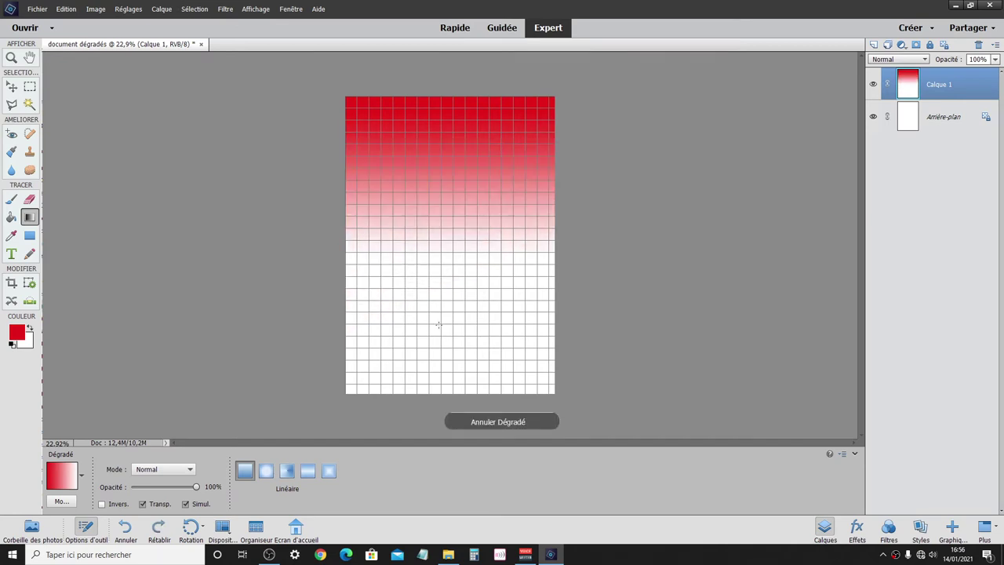
pyautogui.hotkey('ctrl', 'z')
pyautogui.hotkey('ctrl', 'z')
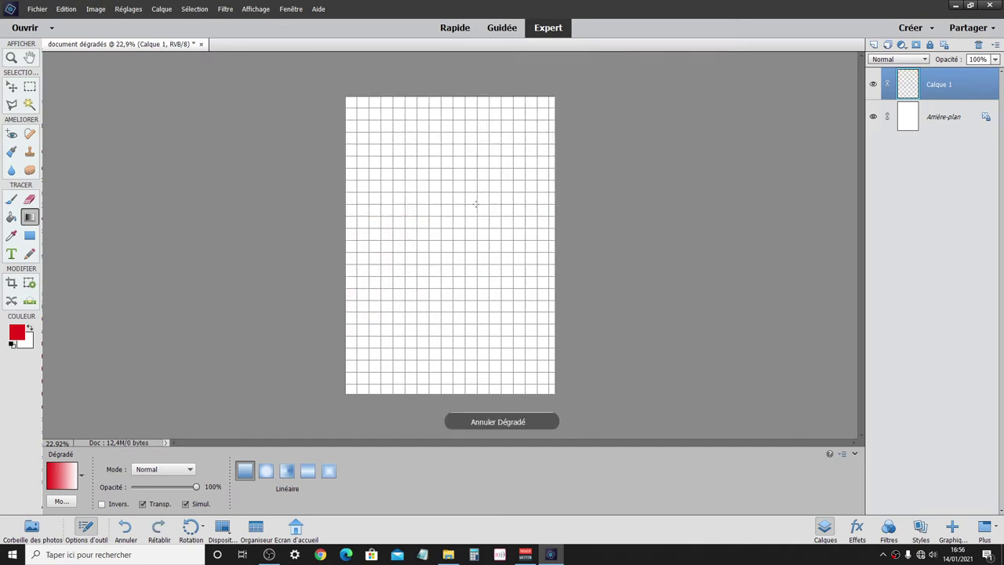
# Hide the grid and lay a short red-to-white fade across the top of the page.
pyautogui.click(255, 9)
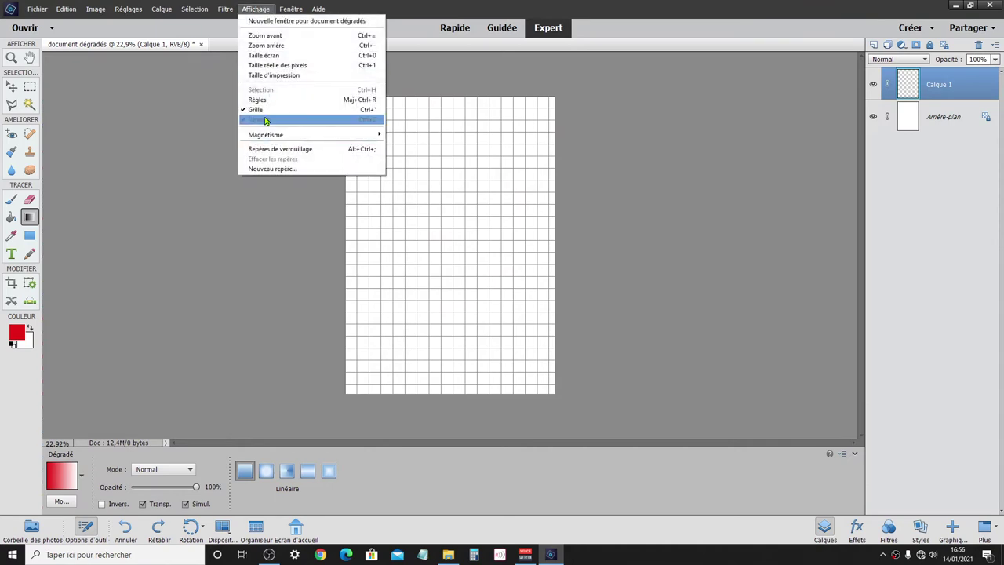
pyautogui.click(263, 111)
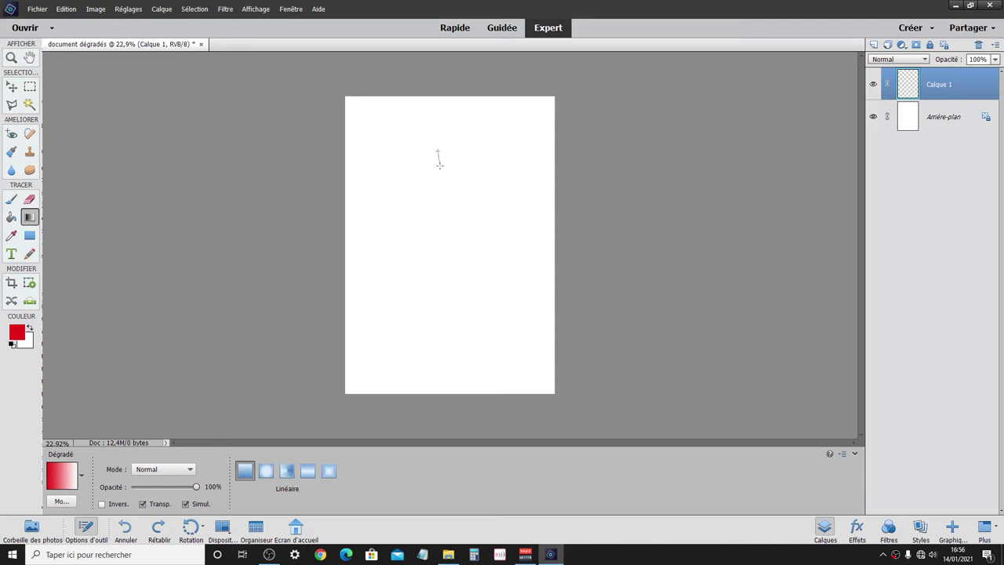
pyautogui.moveTo(439, 164); pyautogui.dragTo(437, 167)
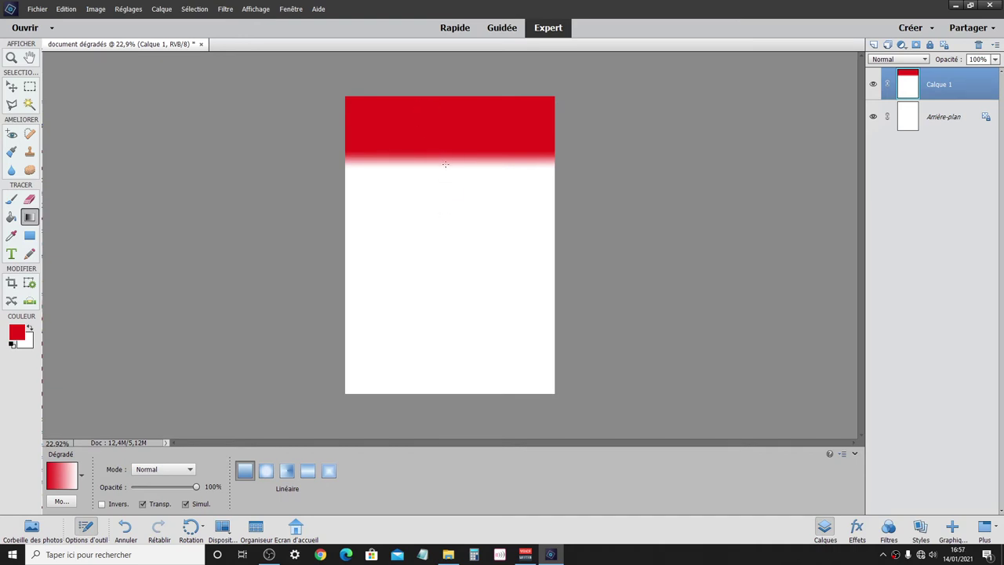
pyautogui.press('z')
pyautogui.moveTo(426, 137); pyautogui.dragTo(469, 196)
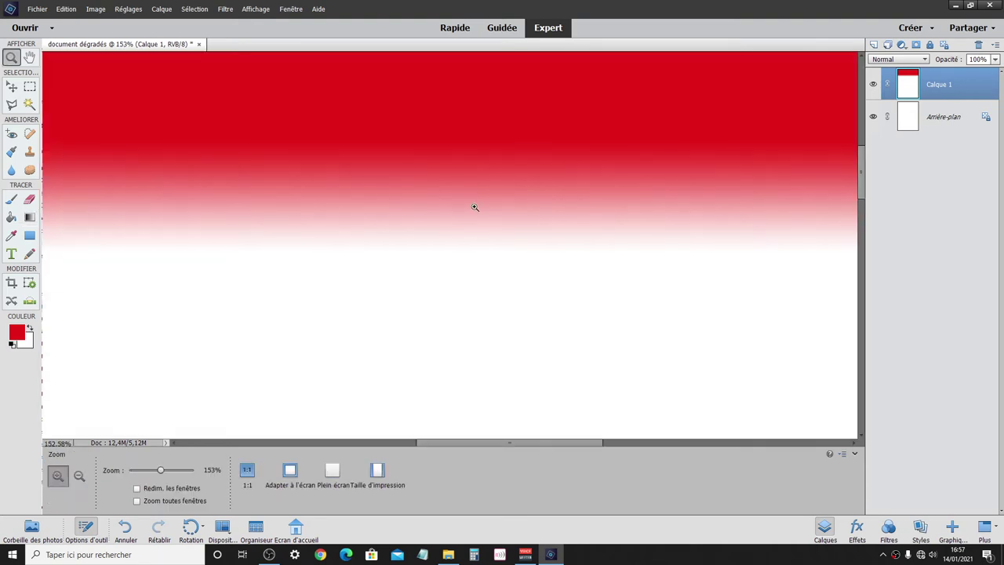
pyautogui.keyDown('alt'); pyautogui.click(412, 207); pyautogui.keyUp('alt')
pyautogui.keyDown('alt'); pyautogui.click(412, 207); pyautogui.keyUp('alt')
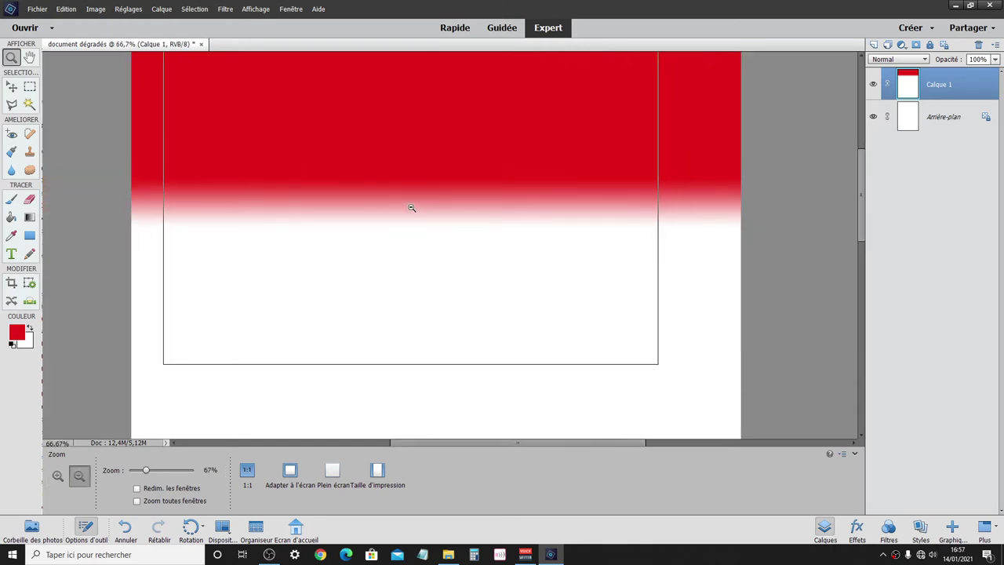
pyautogui.keyDown('alt'); pyautogui.click(412, 207); pyautogui.keyUp('alt')
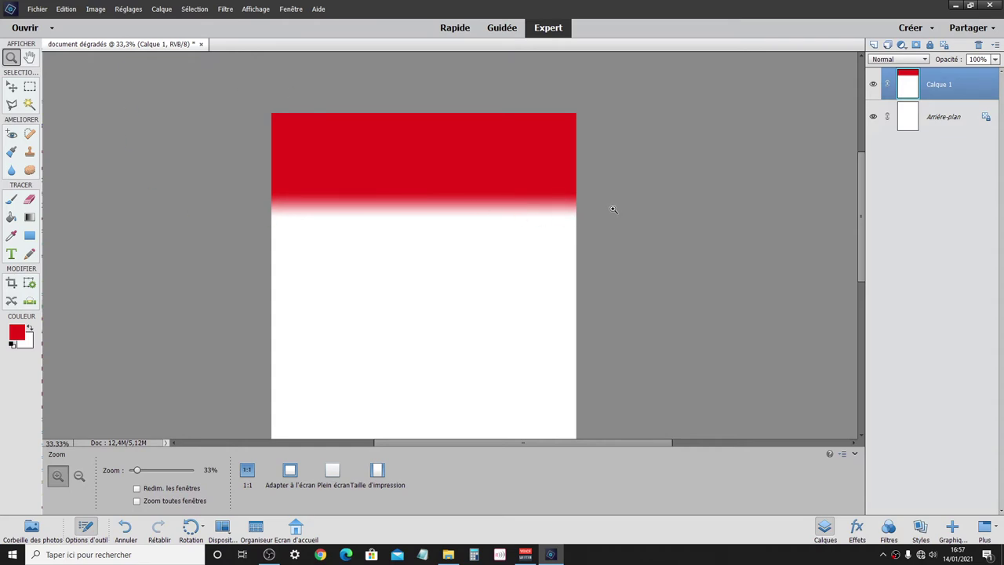
# Draw a reversed radial gradient from the canvas centre, white in the middle fading to red edges.
pyautogui.press('g')
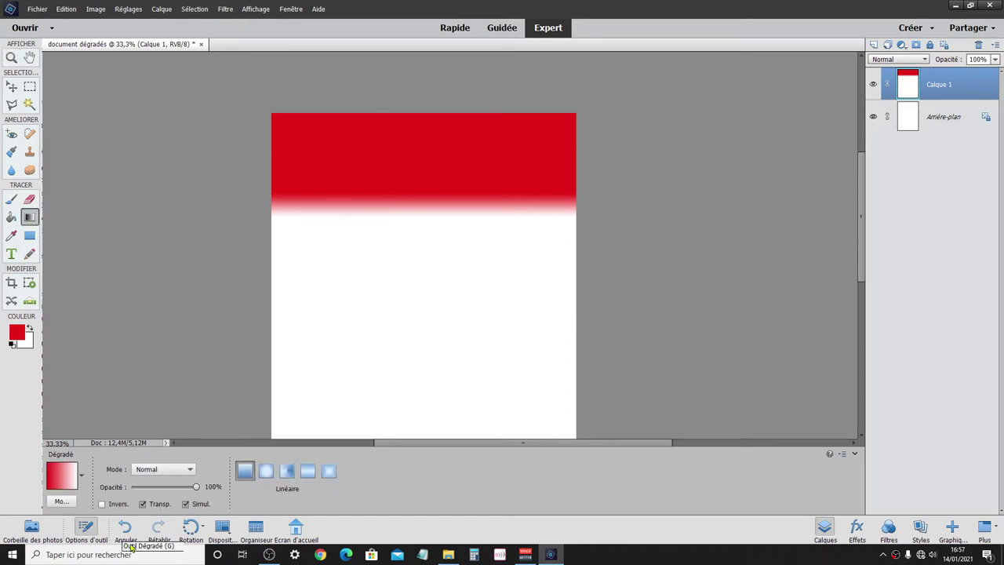
pyautogui.click(266, 470)
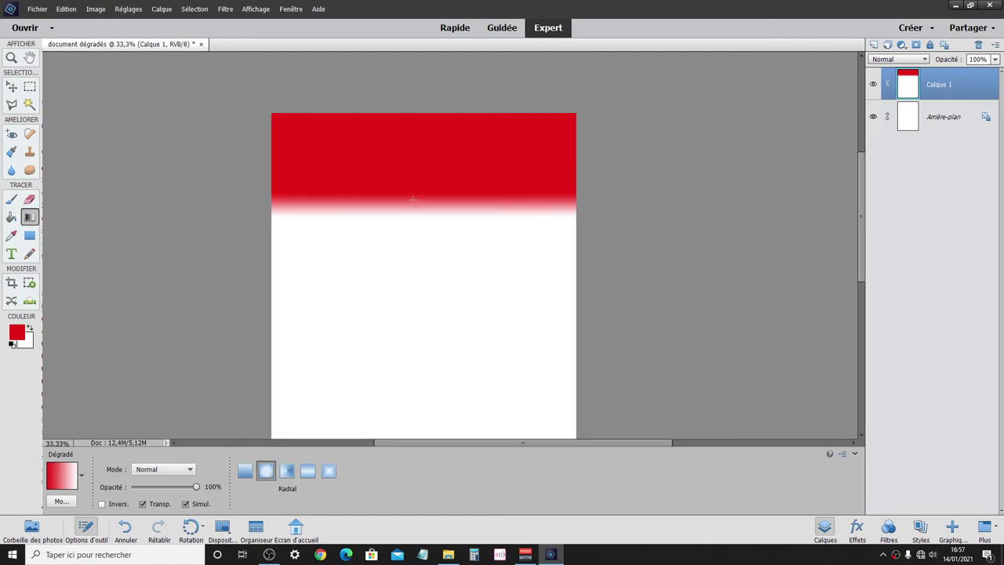
pyautogui.moveTo(416, 213); pyautogui.dragTo(415, 208)
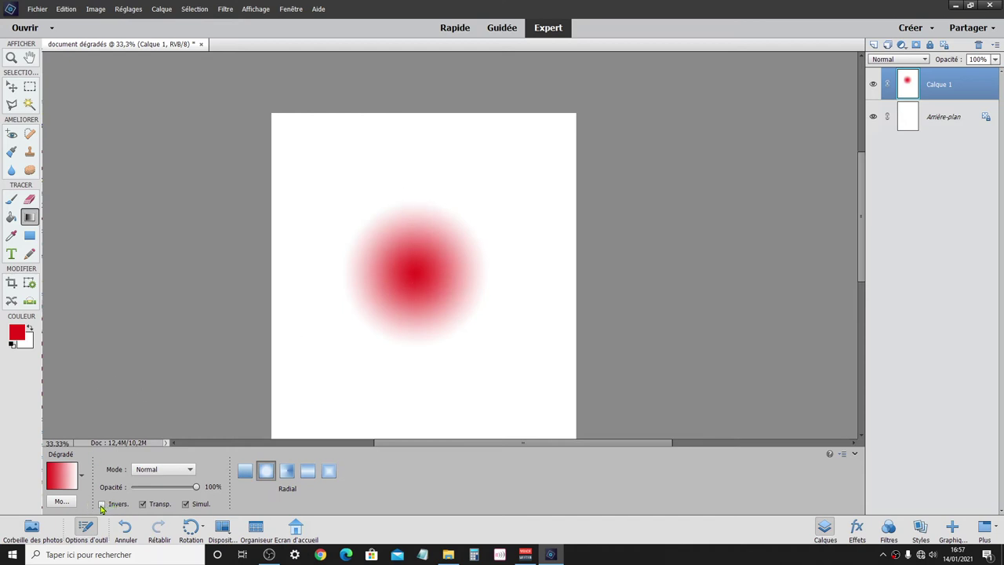
pyautogui.click(101, 504)
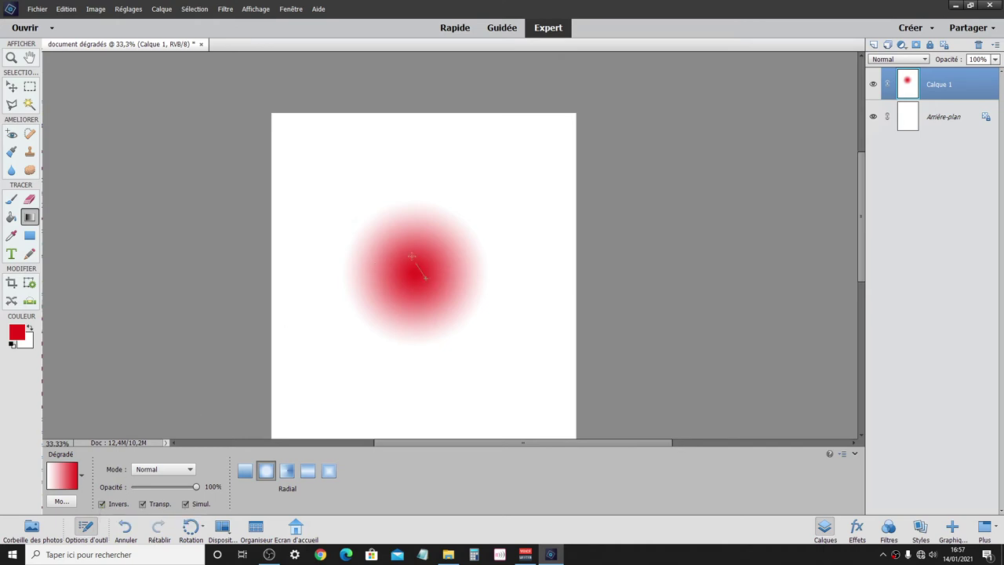
pyautogui.moveTo(411, 255); pyautogui.dragTo(364, 197)
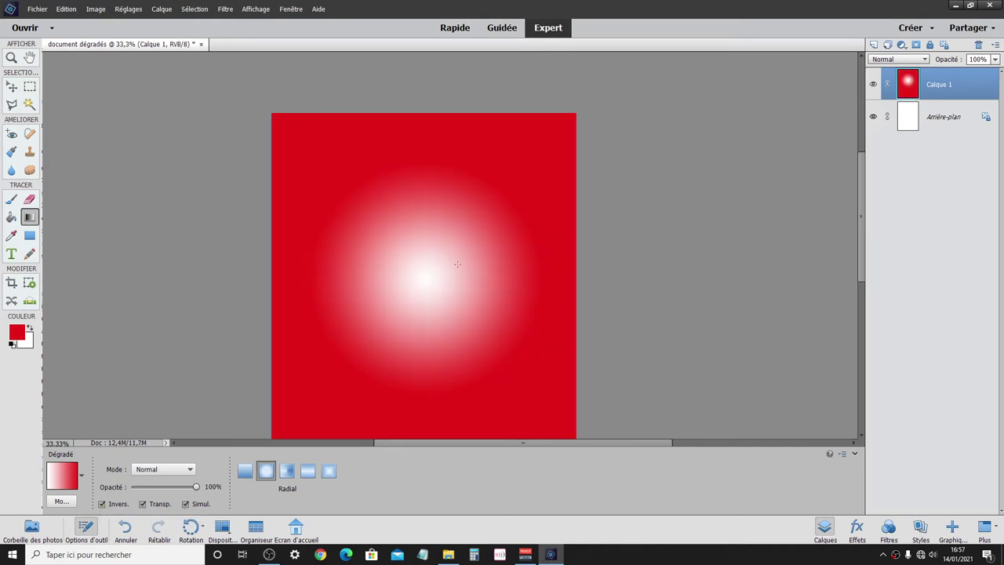
pyautogui.moveTo(451, 271); pyautogui.dragTo(330, 141)
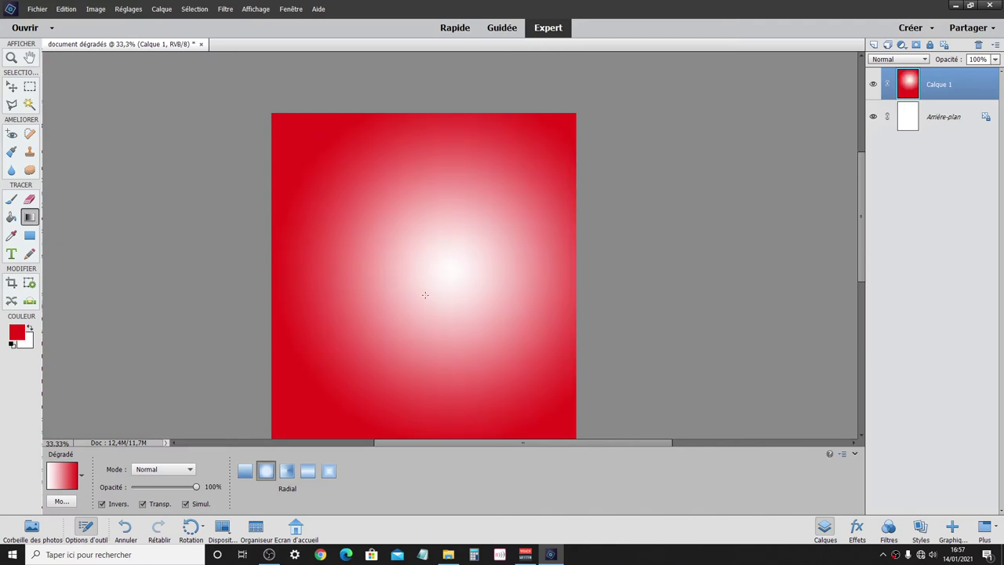
# Try an angle gradient, then fill the page with a red-white-red reflected band.
pyautogui.click(286, 470)
pyautogui.moveTo(389, 323); pyautogui.dragTo(389, 211)
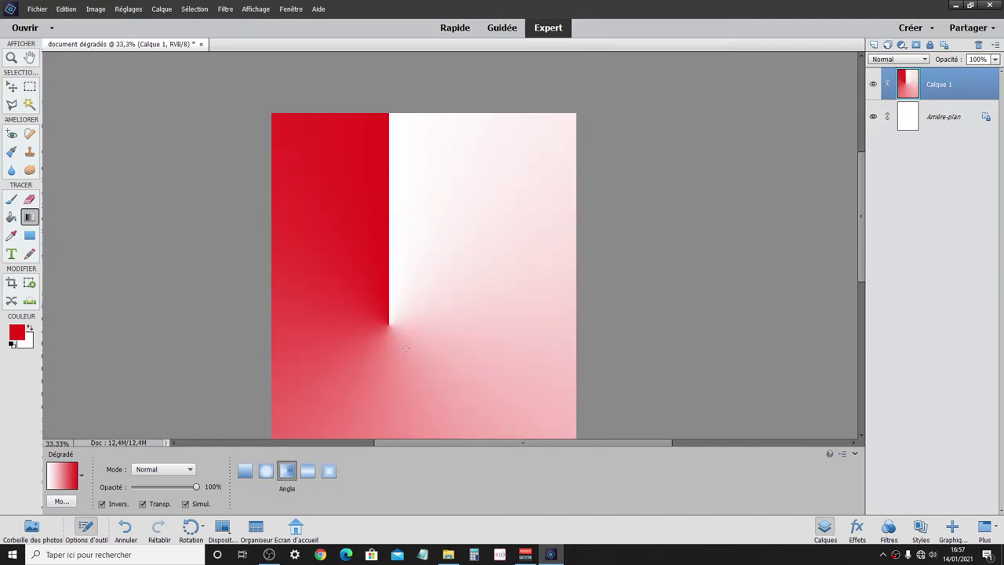
pyautogui.click(307, 469)
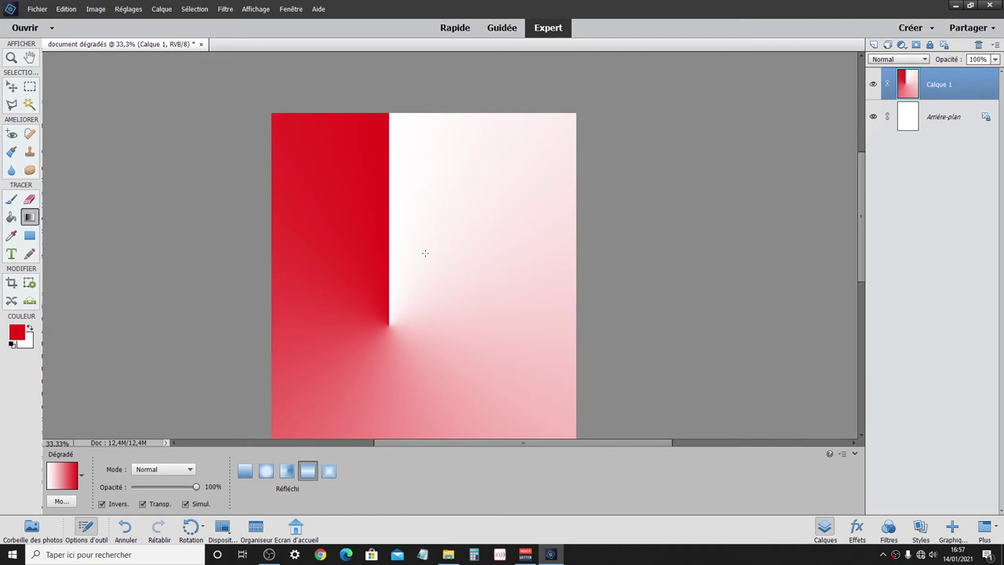
pyautogui.moveTo(425, 253); pyautogui.dragTo(423, 215)
pyautogui.moveTo(423, 214); pyautogui.dragTo(420, 194)
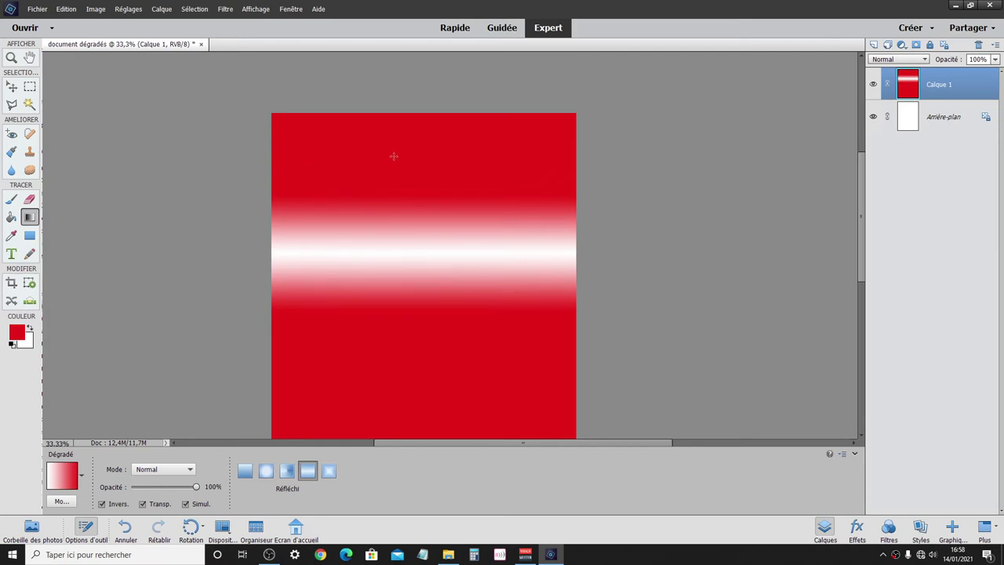
# Make the white reflected band thinner, higher and horizontal, undoing the last attempt.
pyautogui.moveTo(395, 156); pyautogui.dragTo(396, 167)
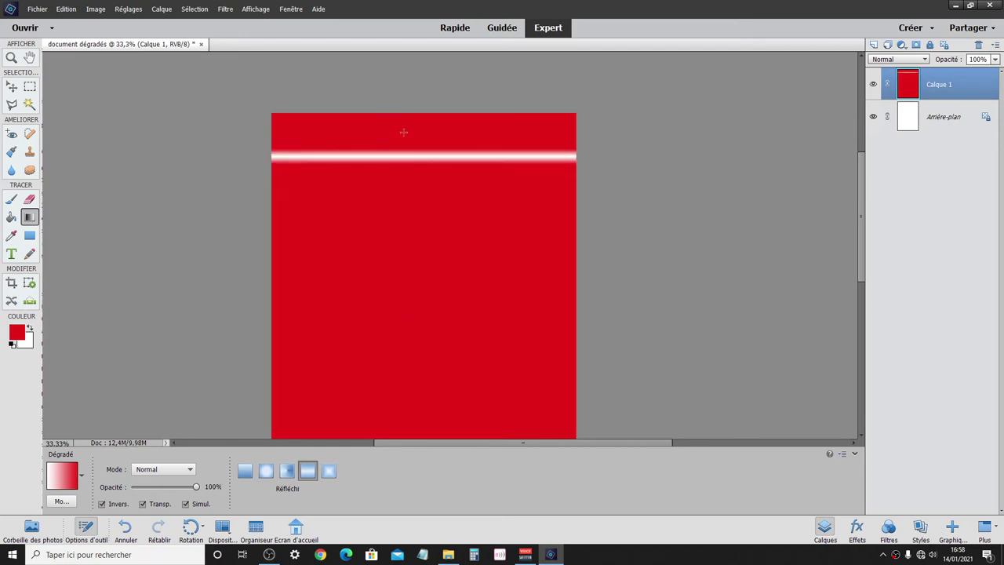
pyautogui.moveTo(404, 130); pyautogui.dragTo(413, 230)
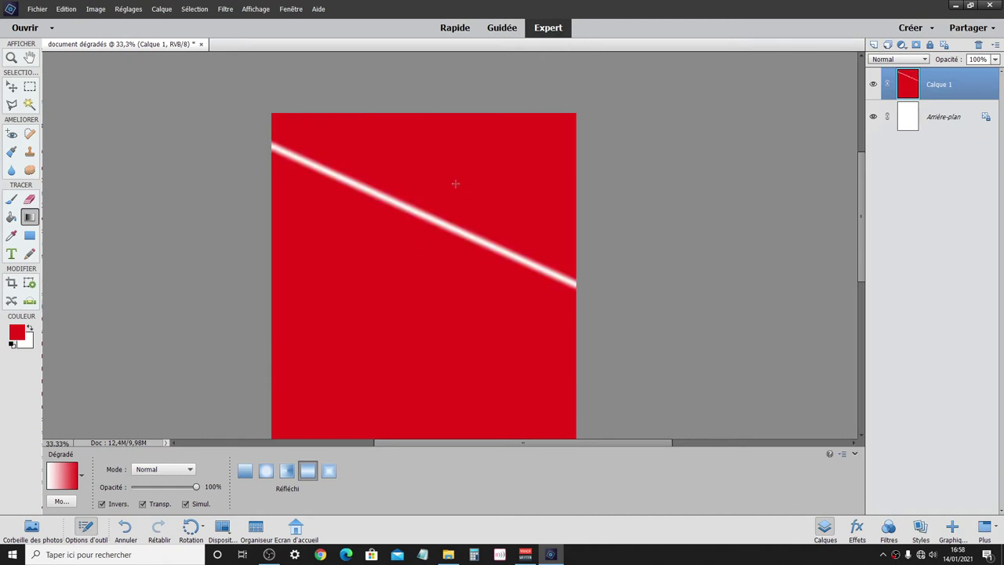
pyautogui.moveTo(460, 166); pyautogui.dragTo(427, 205)
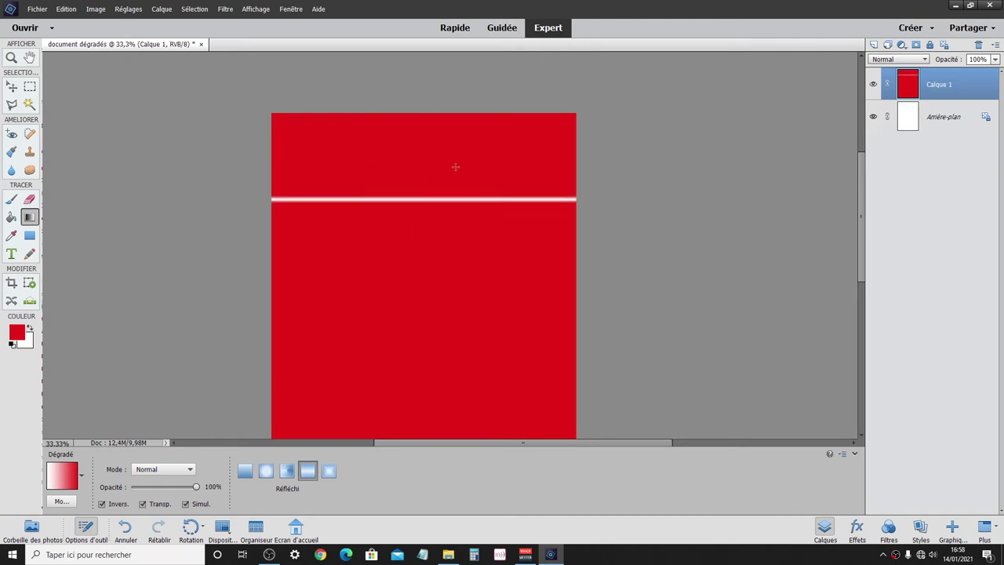
pyautogui.hotkey('ctrl', 'z')
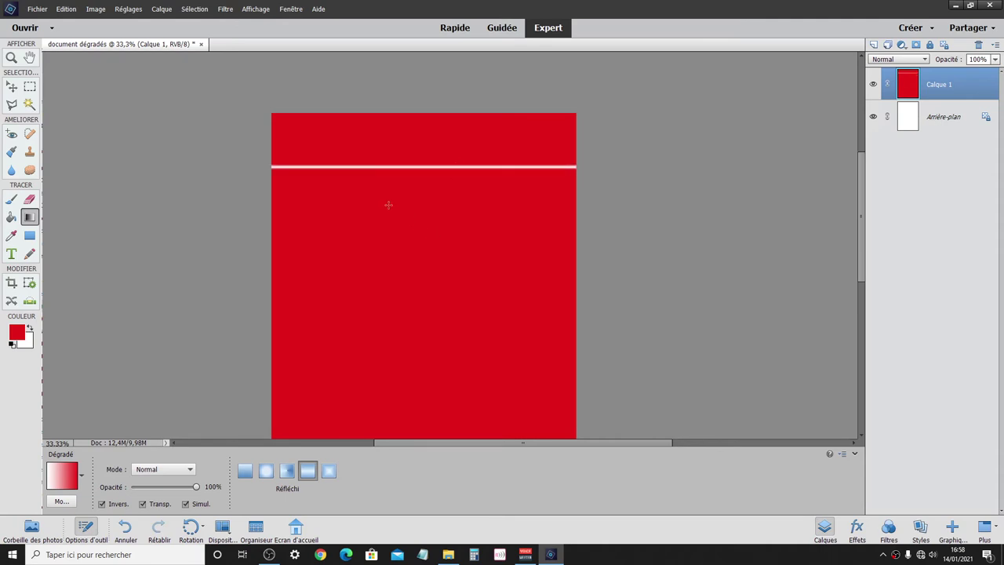
# Draw a diamond gradient from the canvas centre and zoom out.
pyautogui.click(328, 470)
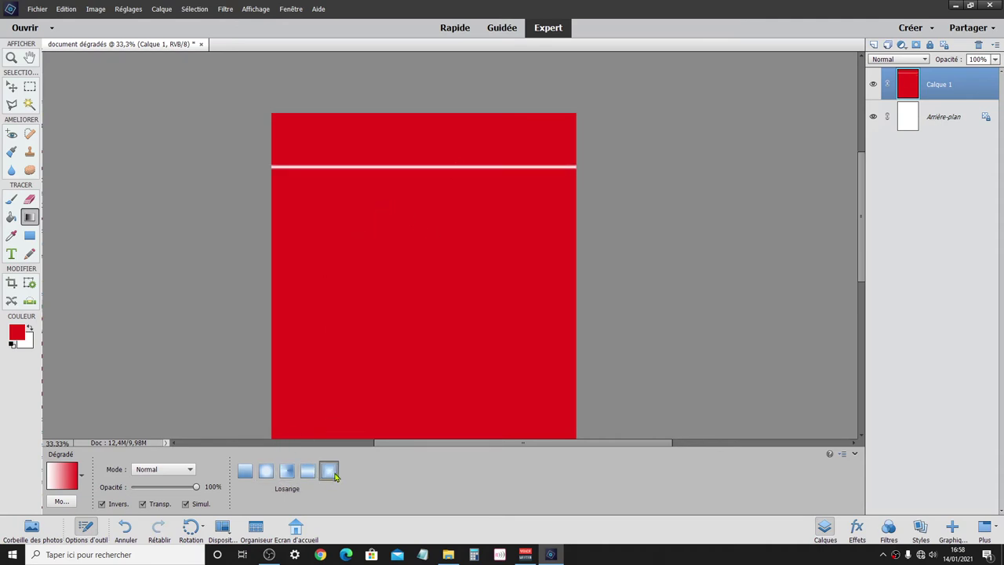
pyautogui.moveTo(408, 262); pyautogui.dragTo(316, 95)
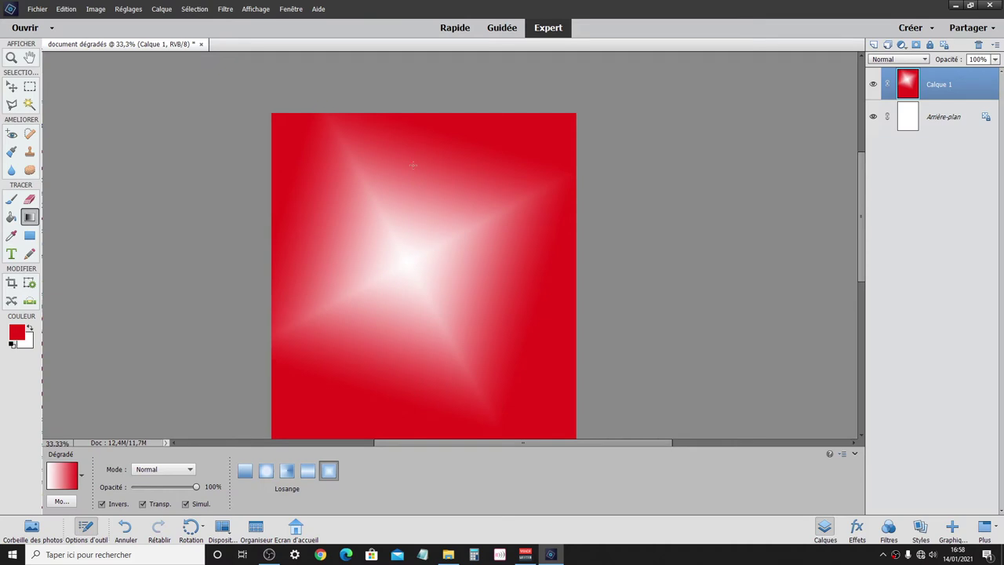
pyautogui.scroll(-2, 600, 266)
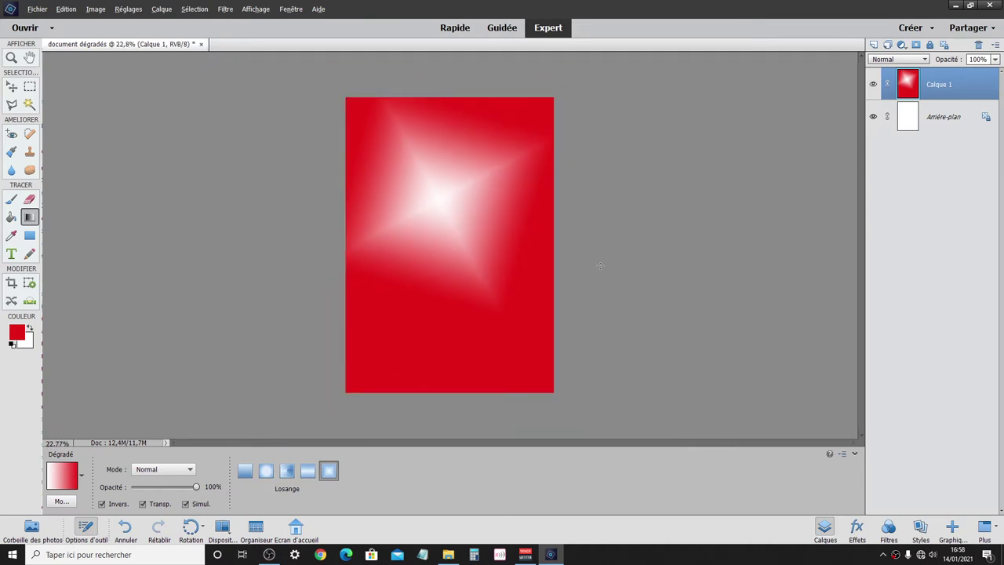
pyautogui.press('alt')
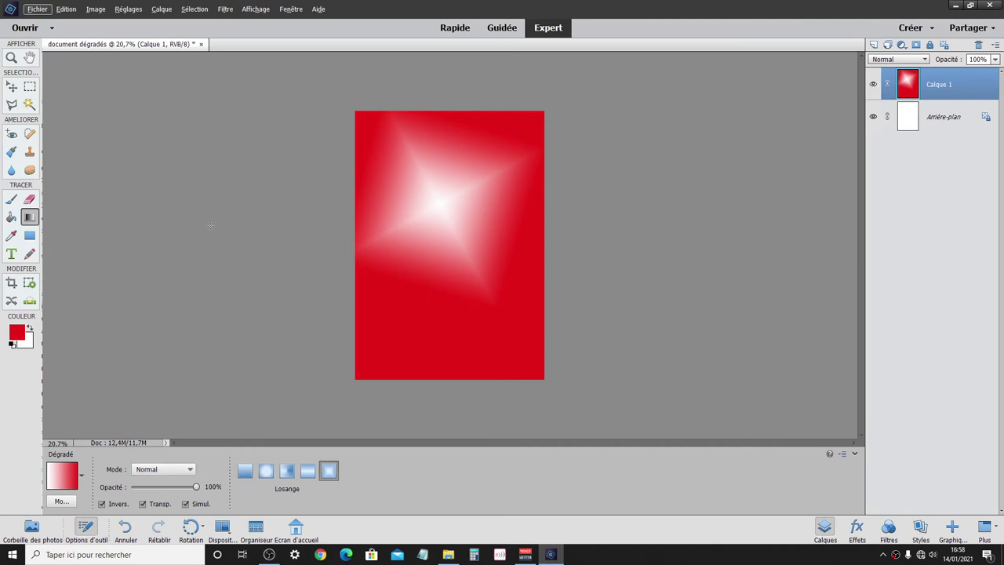
# Draw a diagonal linear gradient, pale pink top-left to red bottom-right, with Invers. unticked.
pyautogui.click(244, 472)
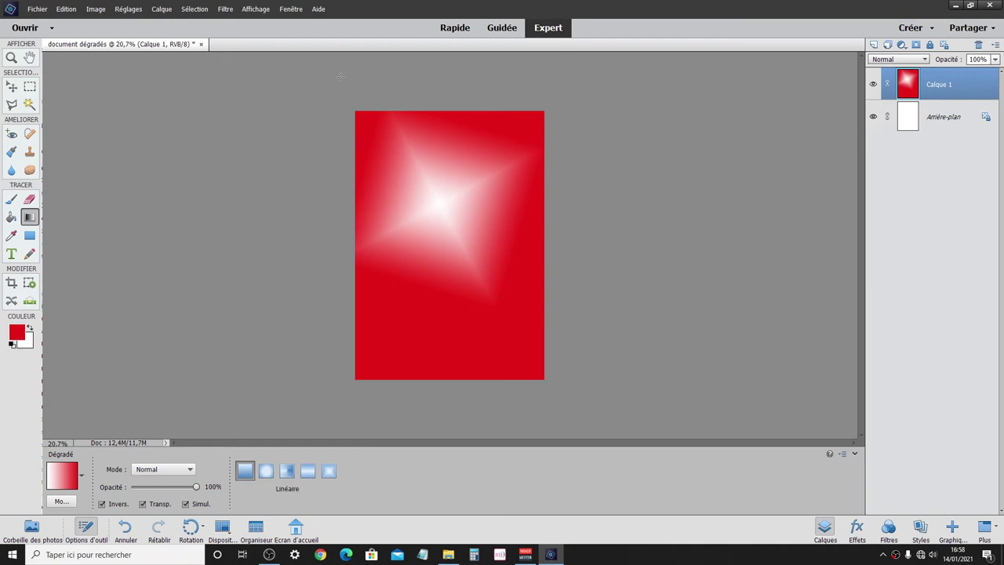
pyautogui.moveTo(307, 70); pyautogui.dragTo(668, 431)
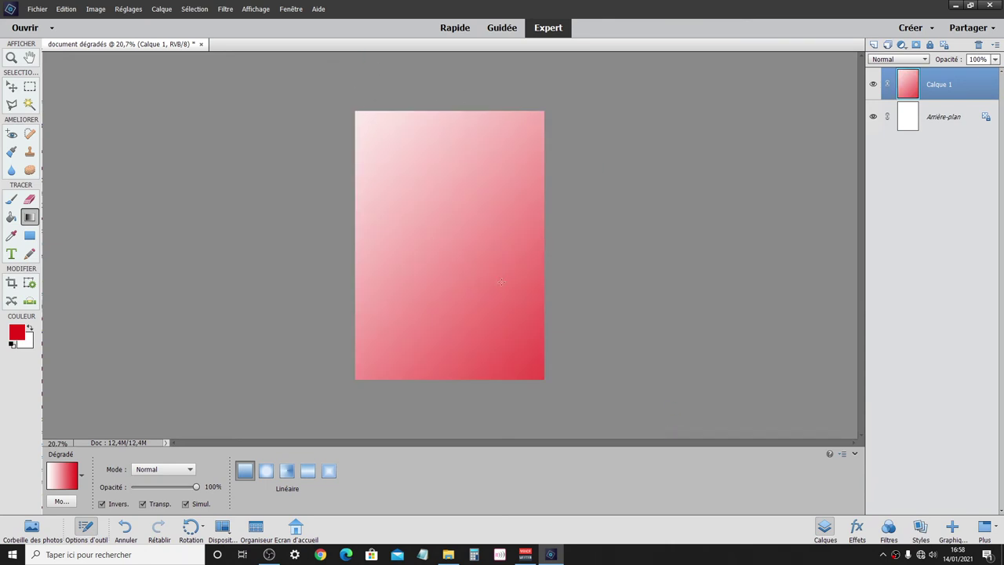
pyautogui.click(126, 504)
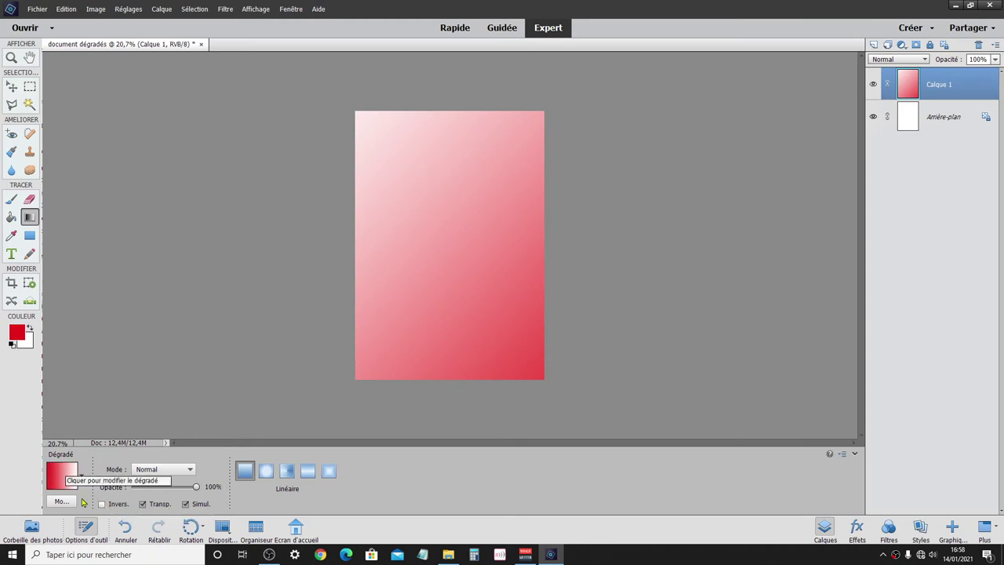
pyautogui.click(120, 504)
pyautogui.click(120, 504)
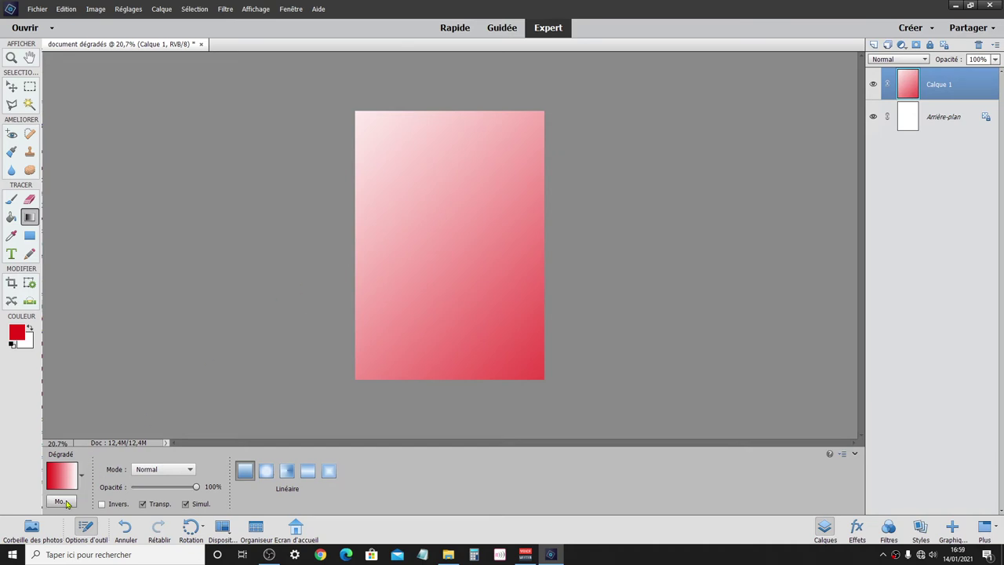
# Choose the Violet, orange preset in the Gradient Editor and draw it from top to bottom.
pyautogui.click(62, 475)
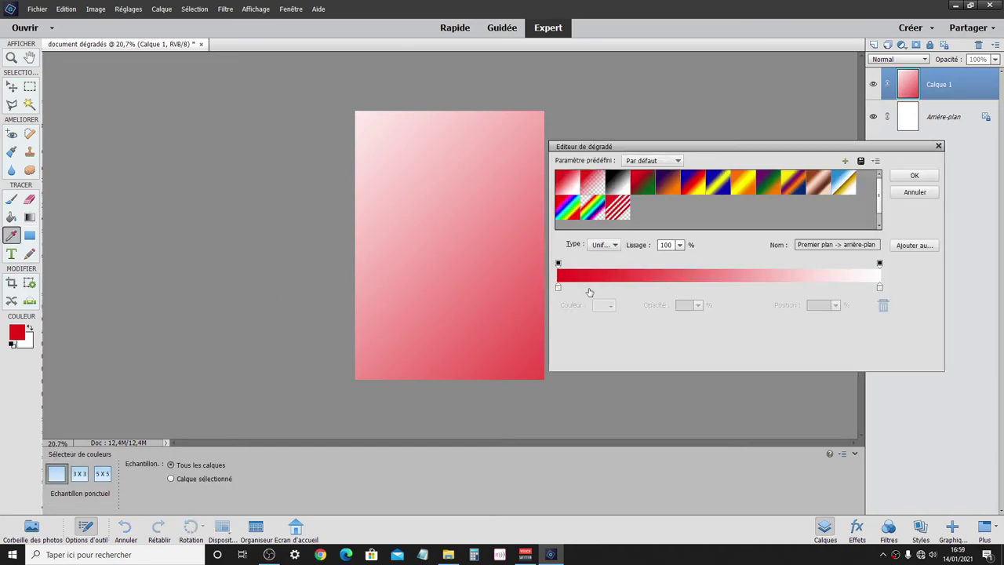
pyautogui.moveTo(644, 148)
pyautogui.mouseDown()
pyautogui.moveTo(617, 109)
pyautogui.moveTo(646, 101)
pyautogui.mouseUp()
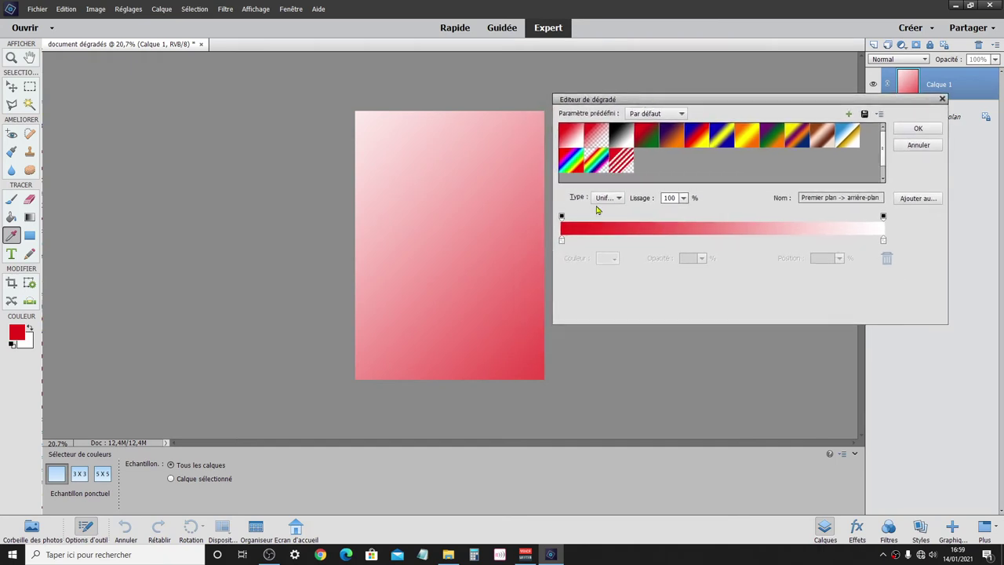
pyautogui.click(646, 138)
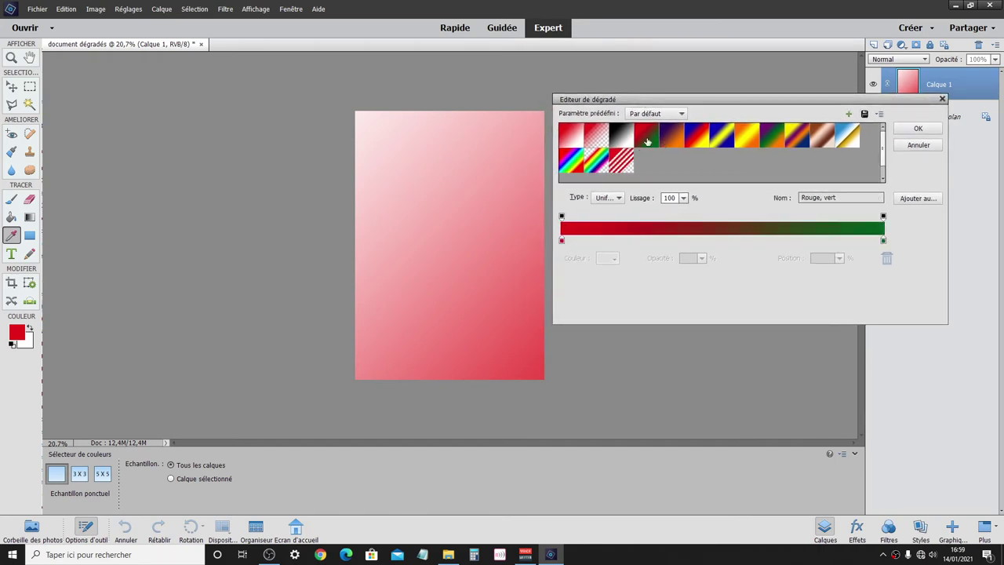
pyautogui.click(670, 144)
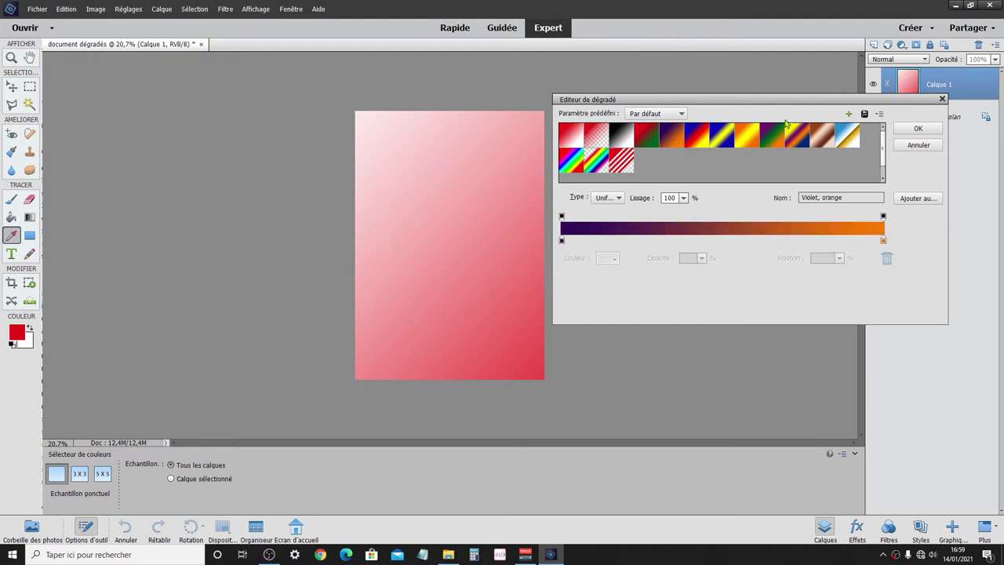
pyautogui.click(901, 128)
pyautogui.moveTo(465, 134); pyautogui.dragTo(468, 287)
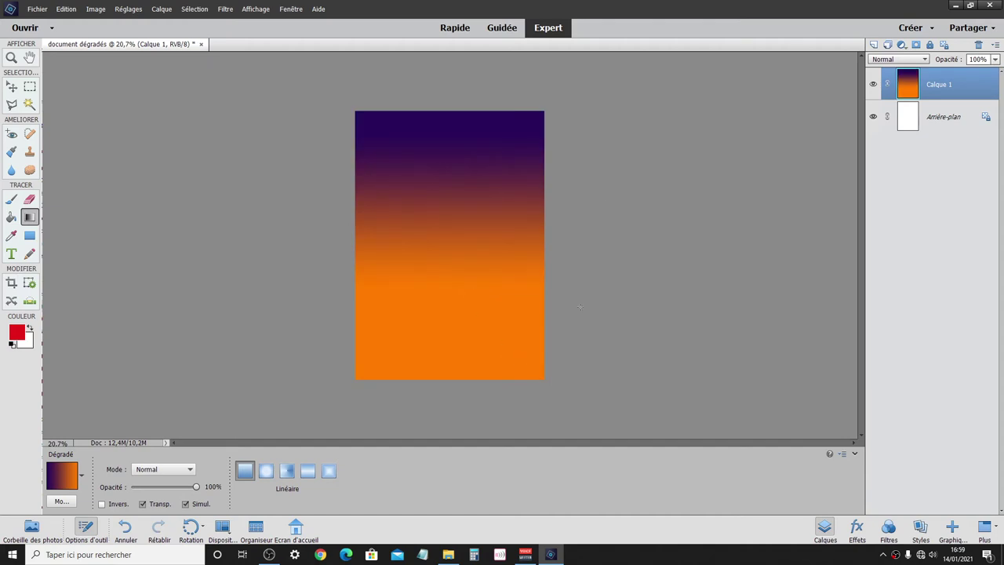
# Reopen the Gradient Editor and reselect the Violet, orange preset after previewing Bleu, jaune, bleu.
pyautogui.click(59, 478)
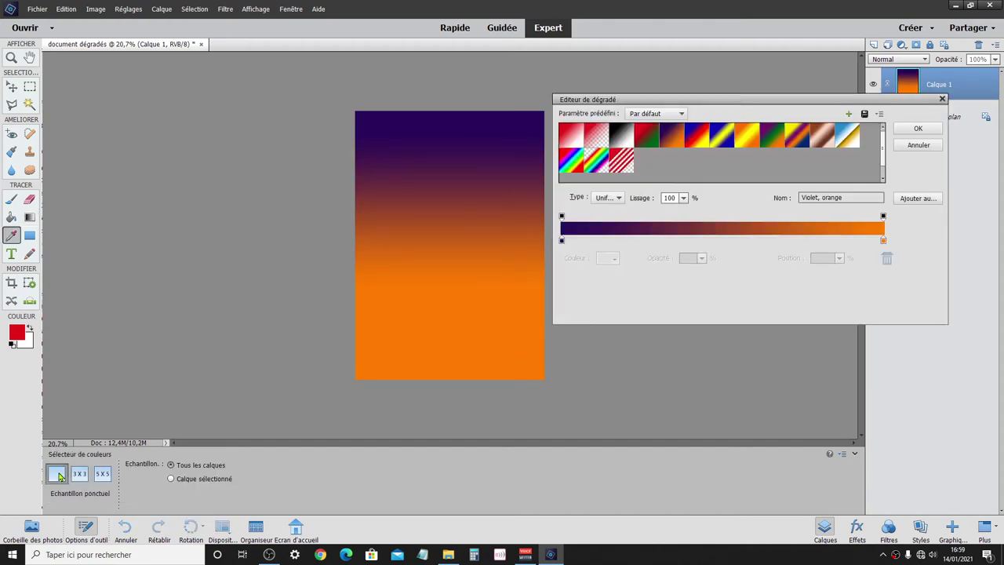
pyautogui.click(724, 143)
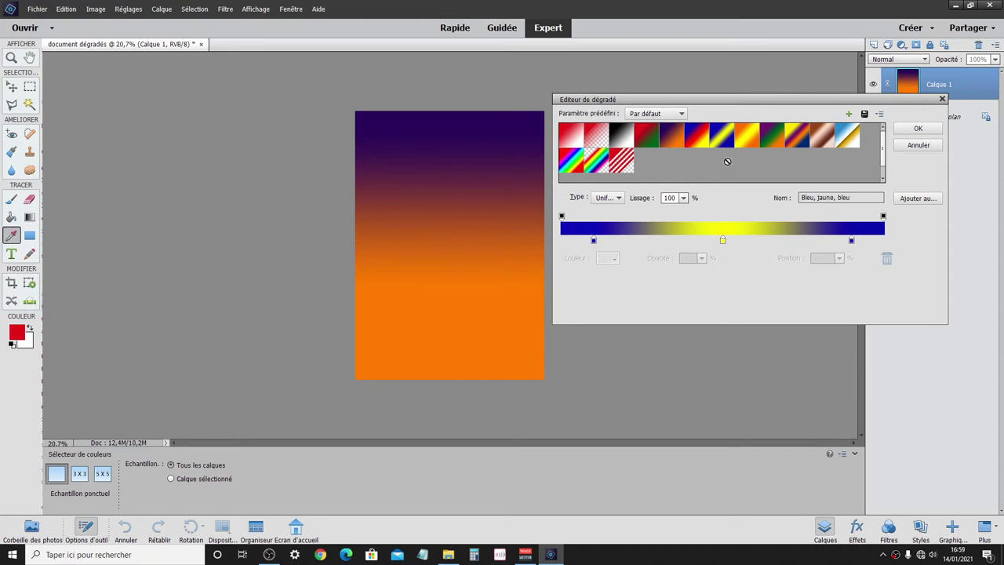
pyautogui.click(663, 143)
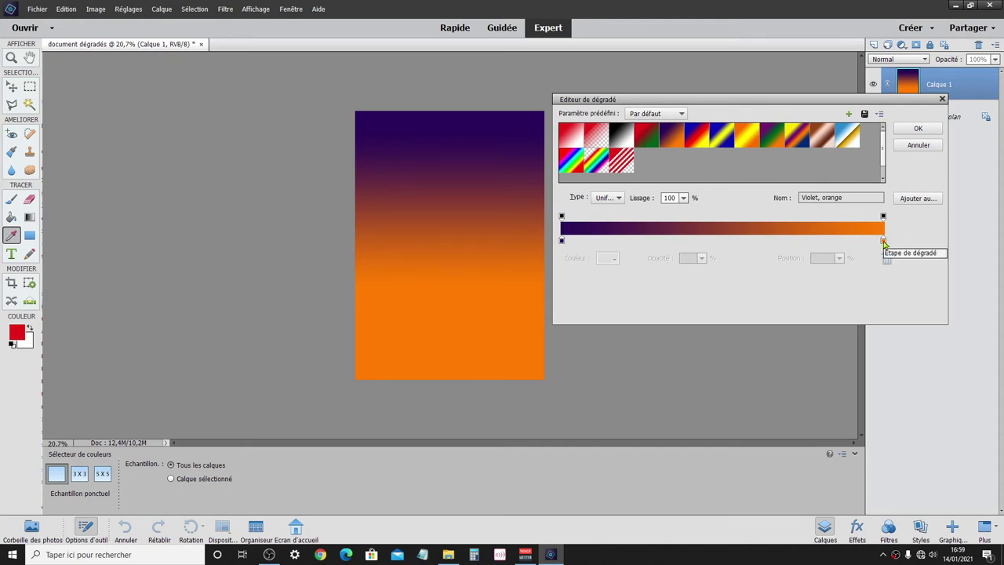
# Add a red stop and a 22% stop coloured yellow dee518, then accept the gradient.
pyautogui.click(739, 239)
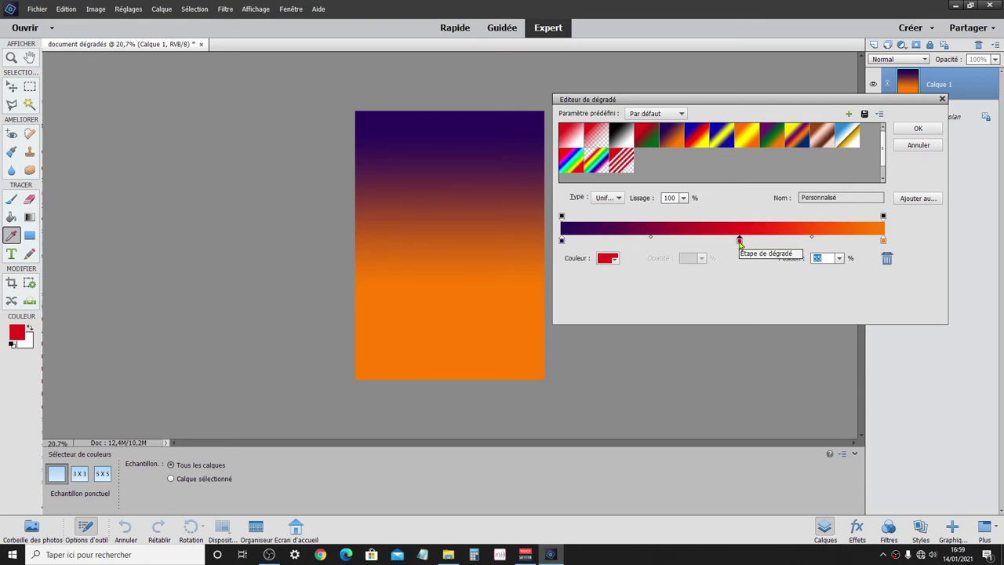
pyautogui.click(635, 240)
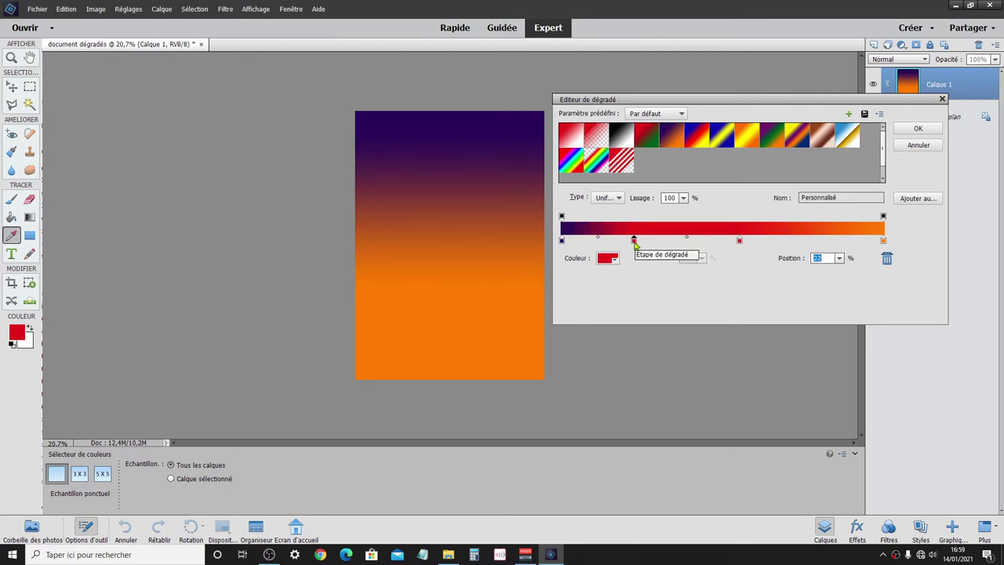
pyautogui.doubleClick(635, 239)
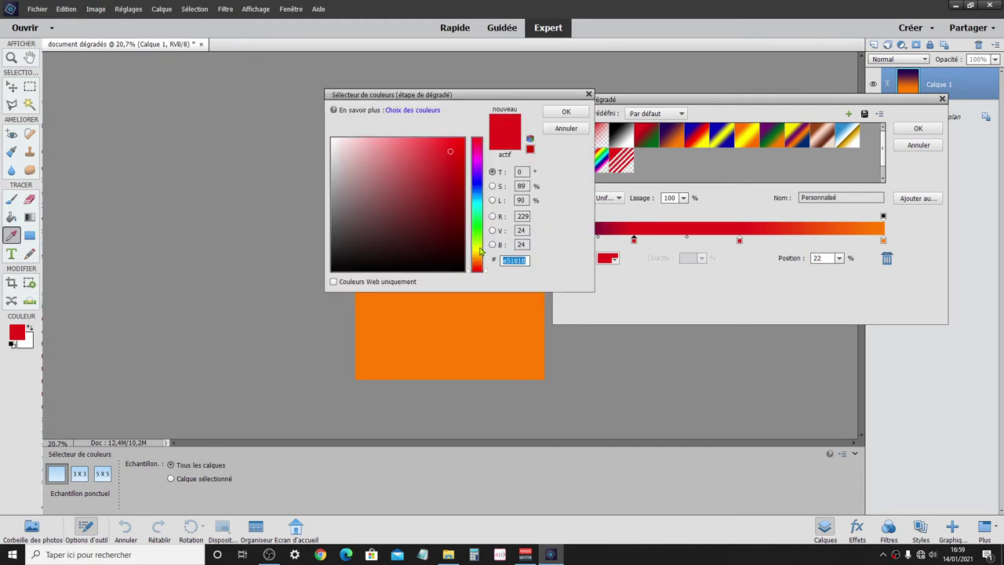
pyautogui.click(478, 248)
pyautogui.moveTo(544, 104); pyautogui.dragTo(442, 135)
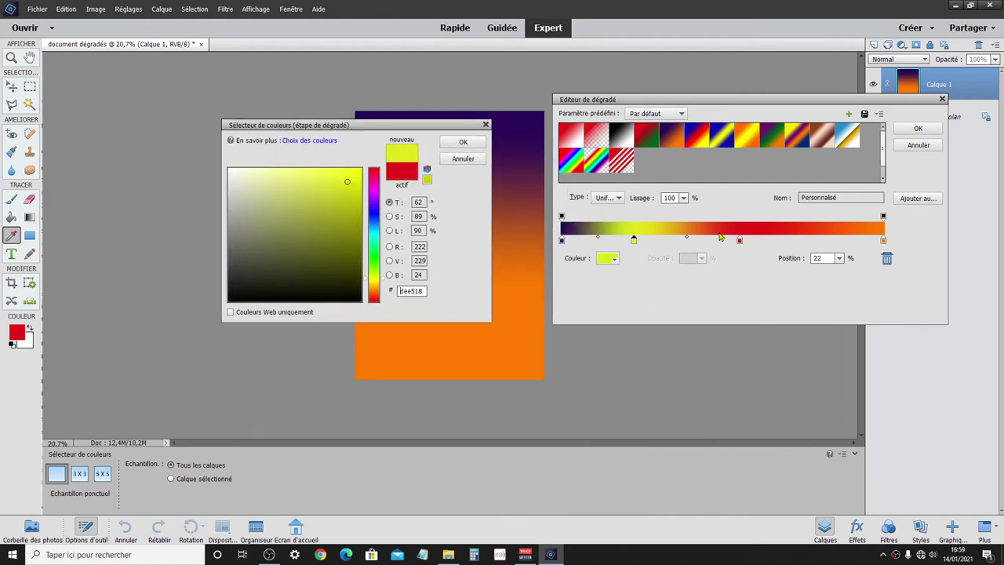
pyautogui.click(467, 142)
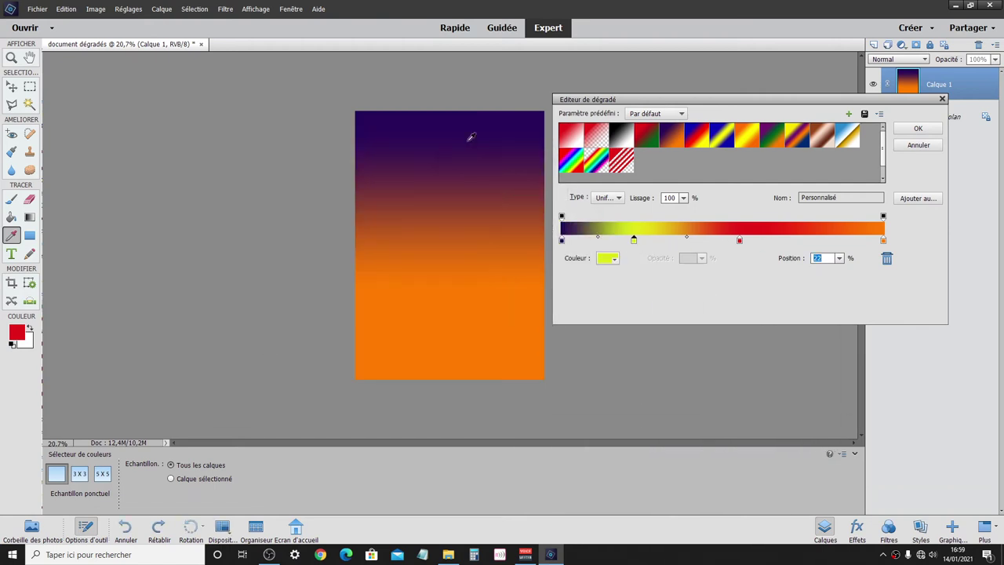
pyautogui.click(915, 129)
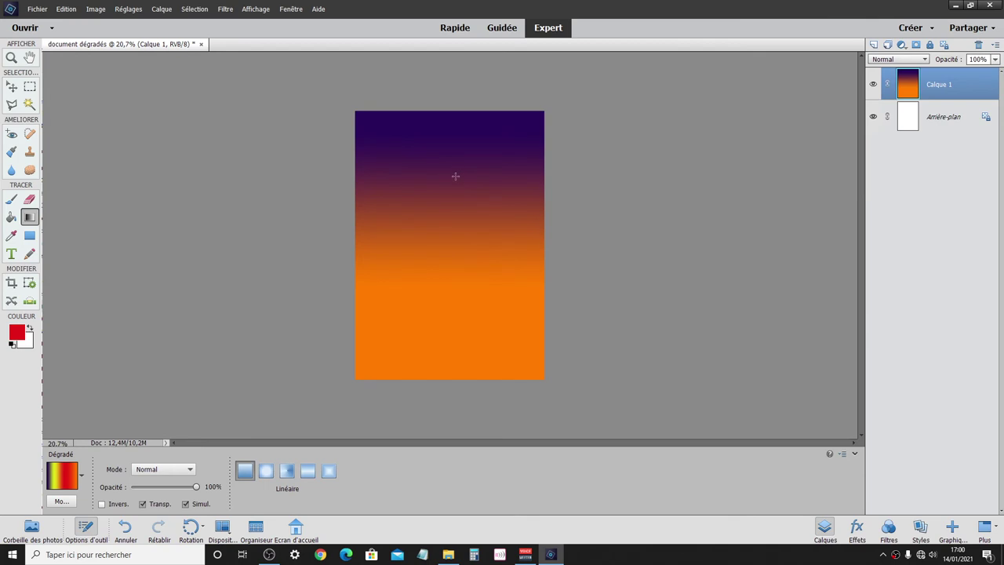
# Draw the custom gradient, then remove its yellow and red stops in the Gradient Editor.
pyautogui.moveTo(438, 116); pyautogui.dragTo(439, 327)
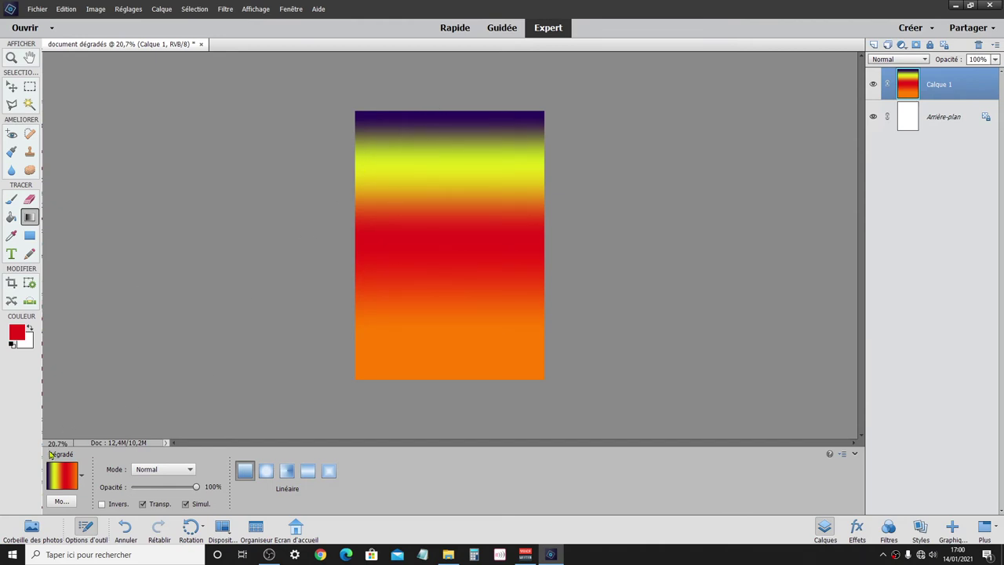
pyautogui.click(65, 476)
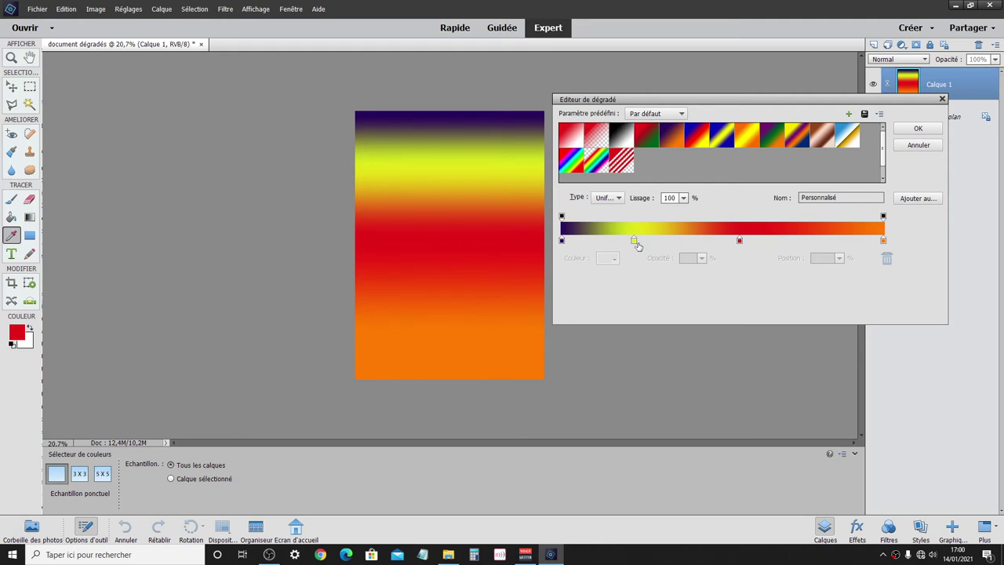
pyautogui.click(634, 241)
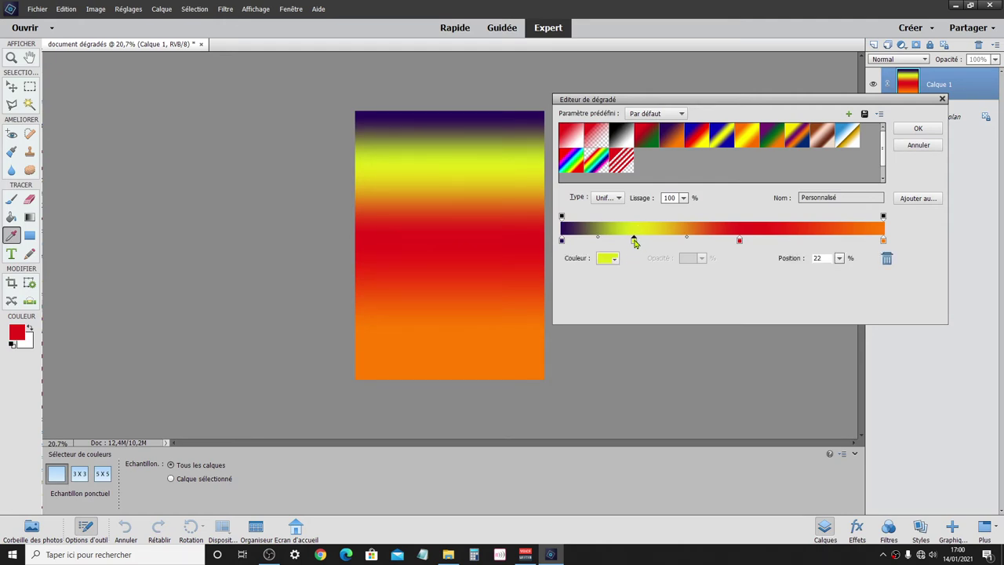
pyautogui.moveTo(633, 241); pyautogui.dragTo(633, 289)
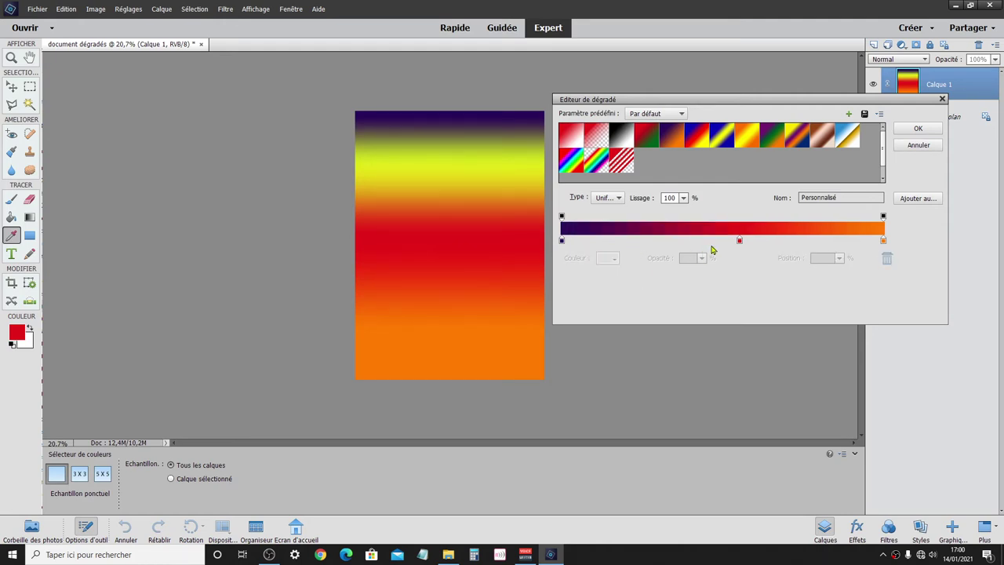
pyautogui.click(739, 241)
pyautogui.moveTo(739, 240); pyautogui.dragTo(735, 271)
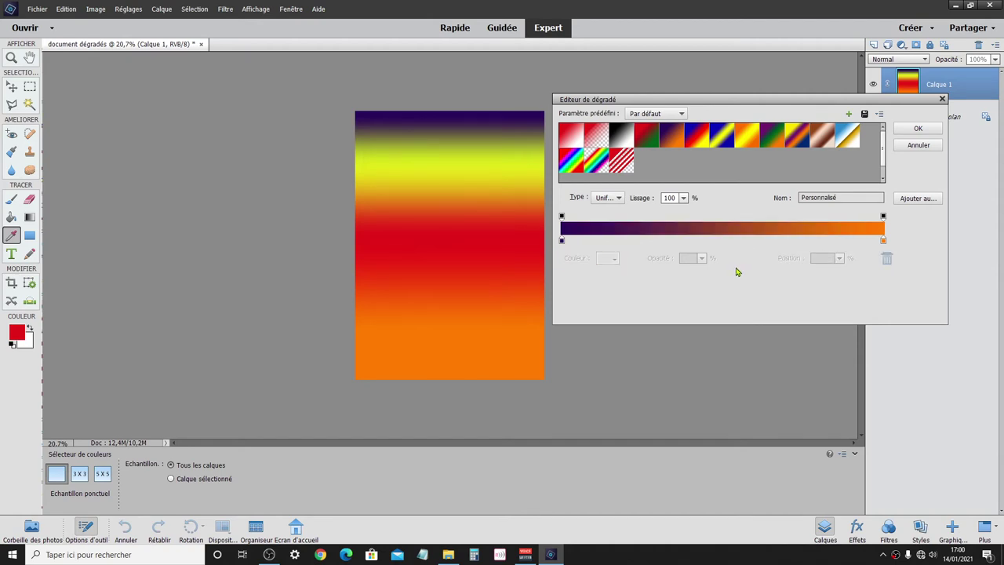
pyautogui.click(913, 132)
# Redraw the violet-to-orange gradient from the page top so orange fills most of the page.
pyautogui.moveTo(480, 137)
pyautogui.mouseDown()
pyautogui.moveTo(480, 261)
pyautogui.moveTo(449, 270)
pyautogui.mouseUp()
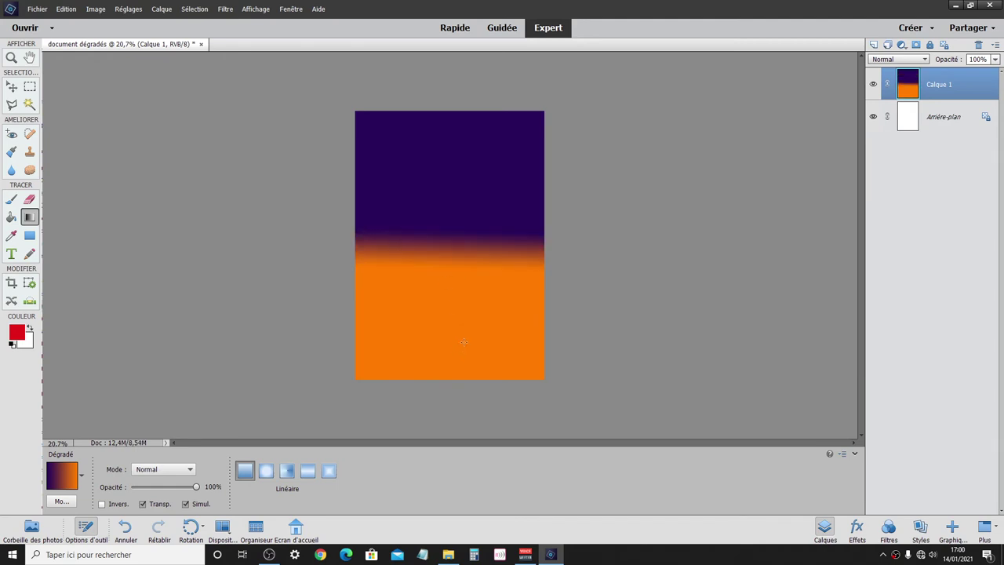
pyautogui.moveTo(447, 112); pyautogui.dragTo(451, 331)
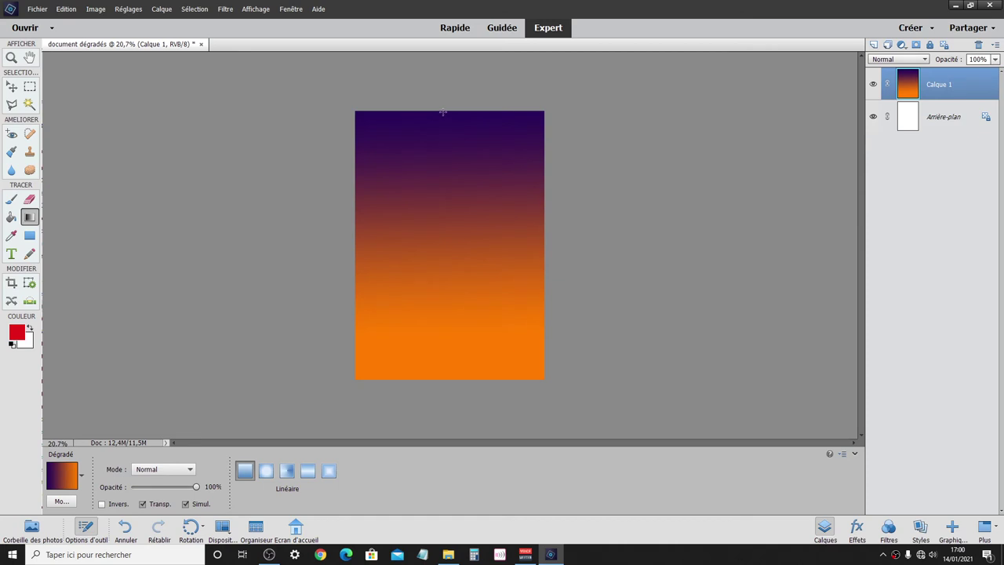
pyautogui.moveTo(443, 113); pyautogui.dragTo(443, 220)
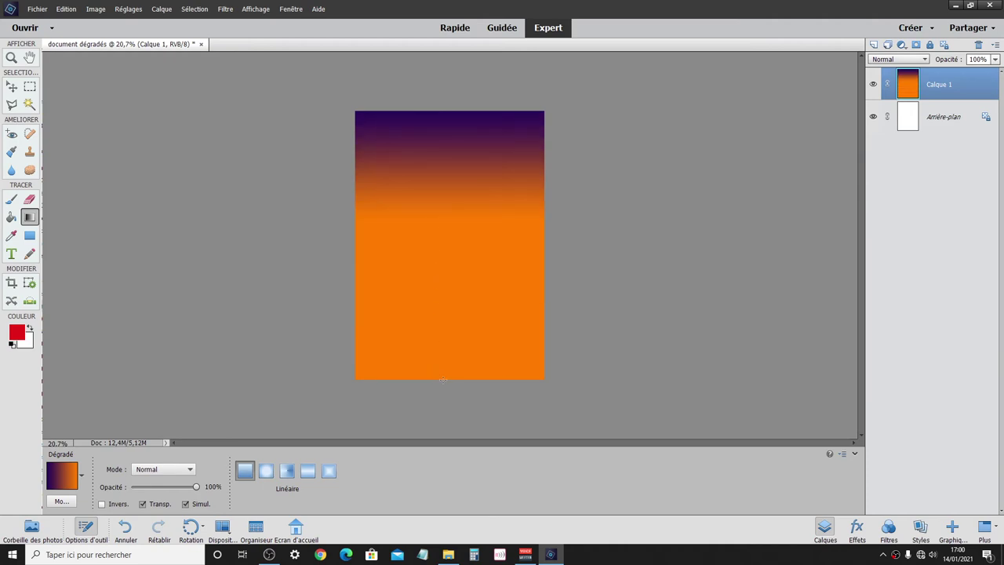
# Confirm the gradient and redraw it shorter, violet at top fading to orange by mid-page.
pyautogui.click(78, 474)
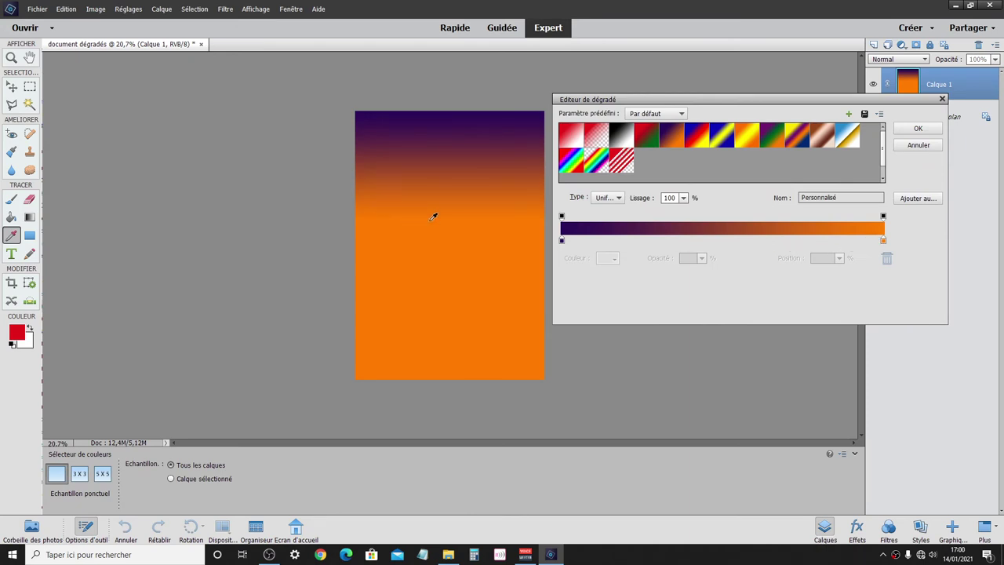
pyautogui.click(916, 129)
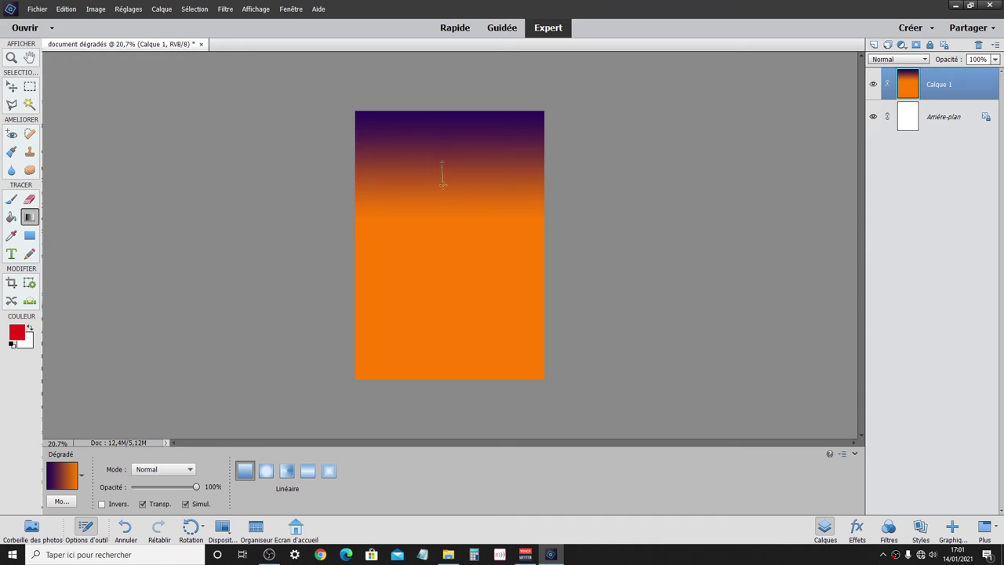
pyautogui.moveTo(442, 182); pyautogui.dragTo(442, 267)
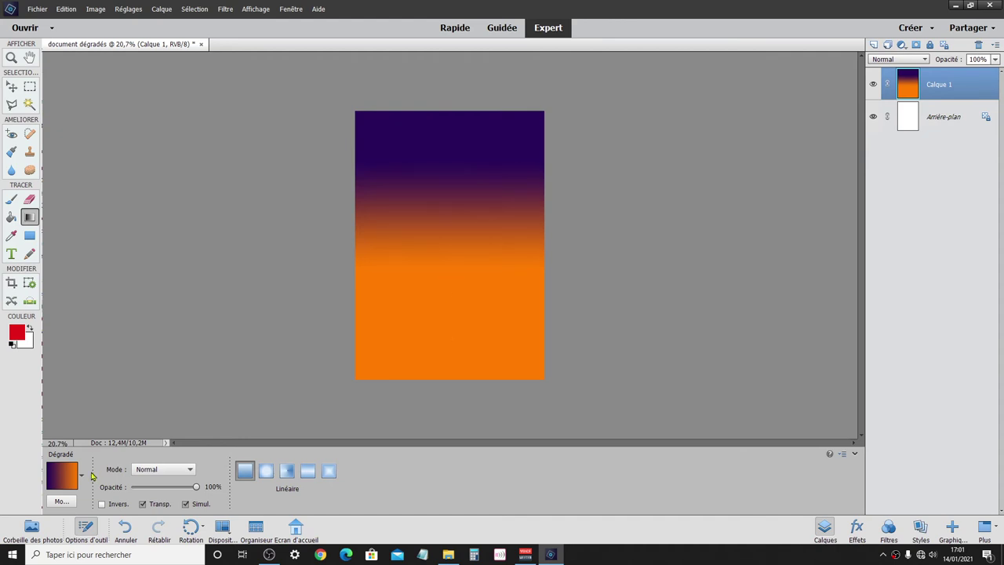
# In the gradient editor, drag the colour midpoint toward the orange end.
pyautogui.click(75, 475)
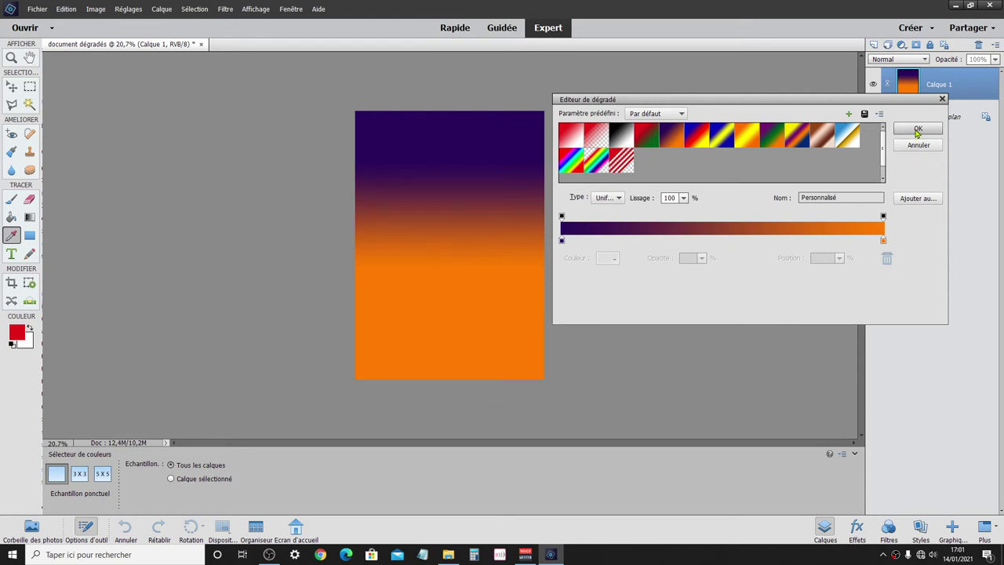
pyautogui.click(883, 242)
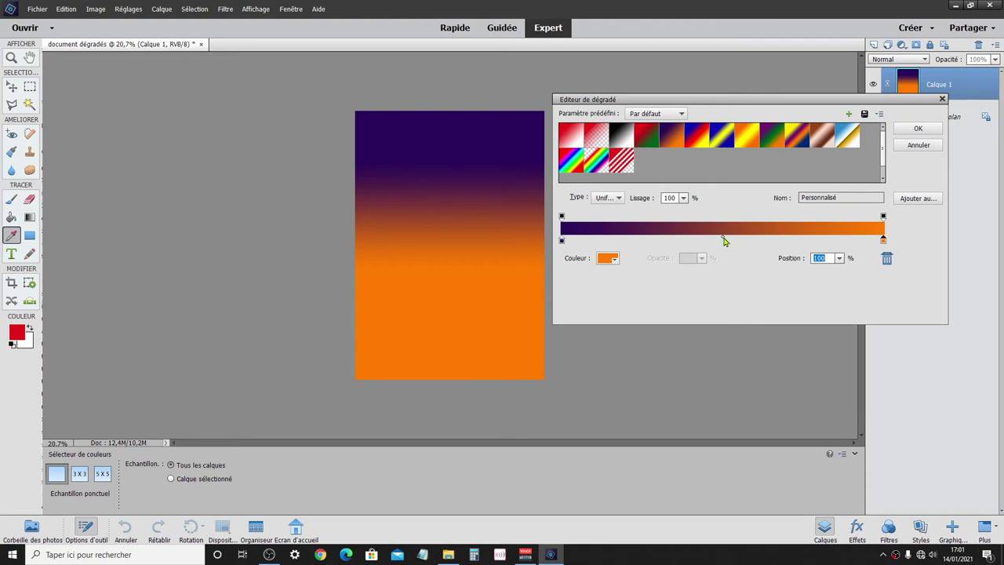
pyautogui.moveTo(722, 238); pyautogui.dragTo(811, 245)
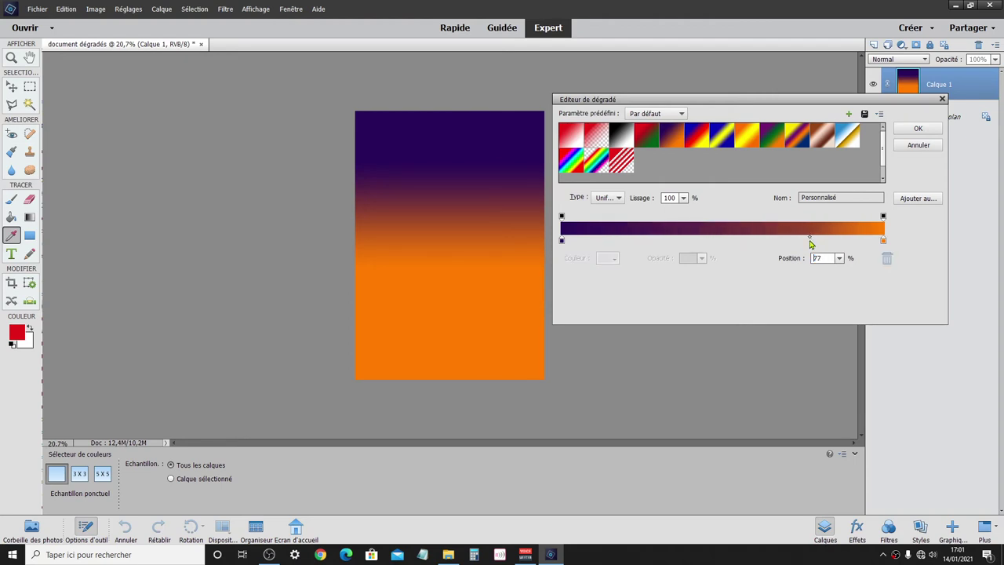
pyautogui.moveTo(810, 242); pyautogui.dragTo(808, 242)
pyautogui.click(808, 242)
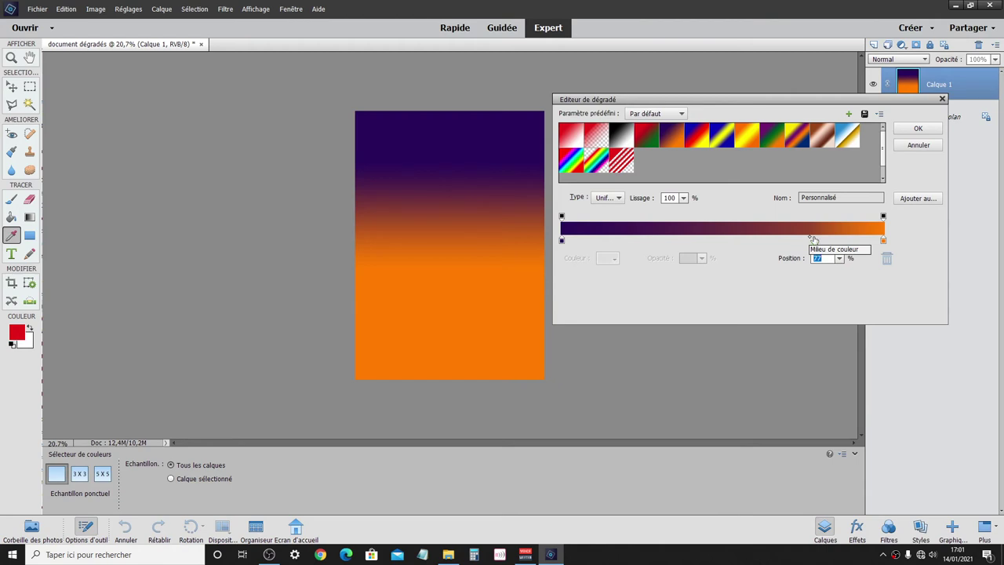
# Add an orange stop at the far right end and set the colour midpoint to about 17%.
pyautogui.click(813, 239)
pyautogui.moveTo(814, 240); pyautogui.dragTo(883, 240)
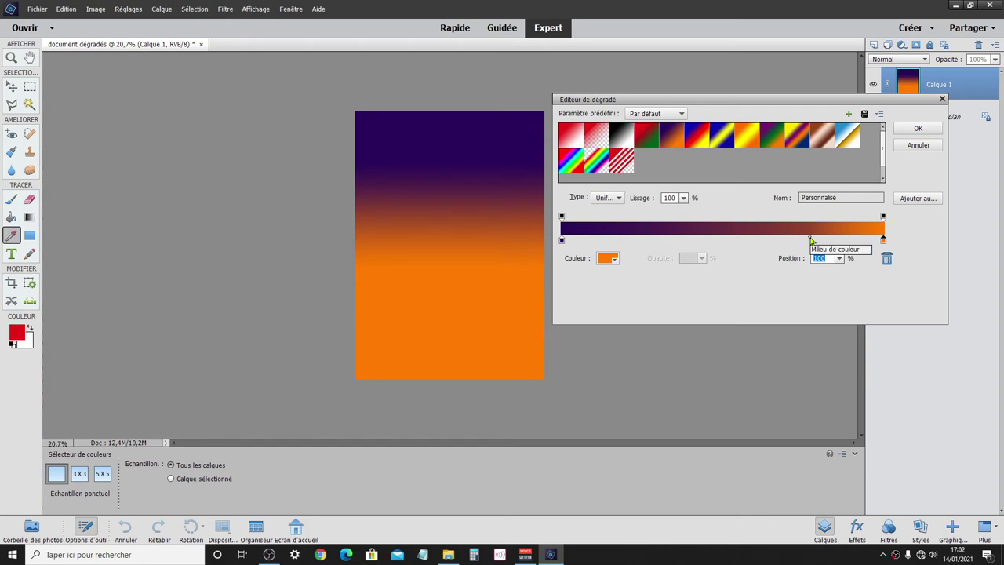
pyautogui.click(810, 239)
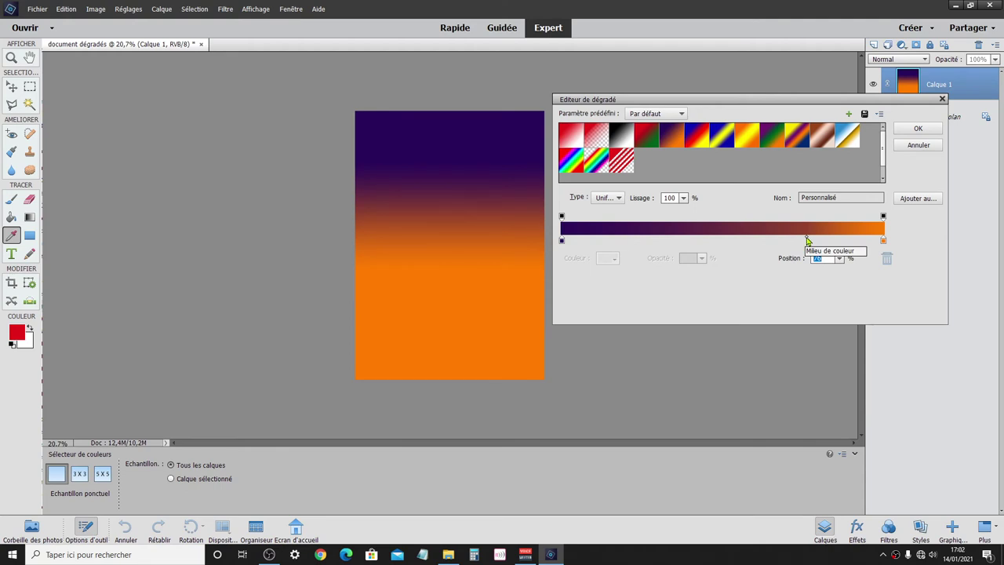
pyautogui.moveTo(807, 238); pyautogui.dragTo(614, 237)
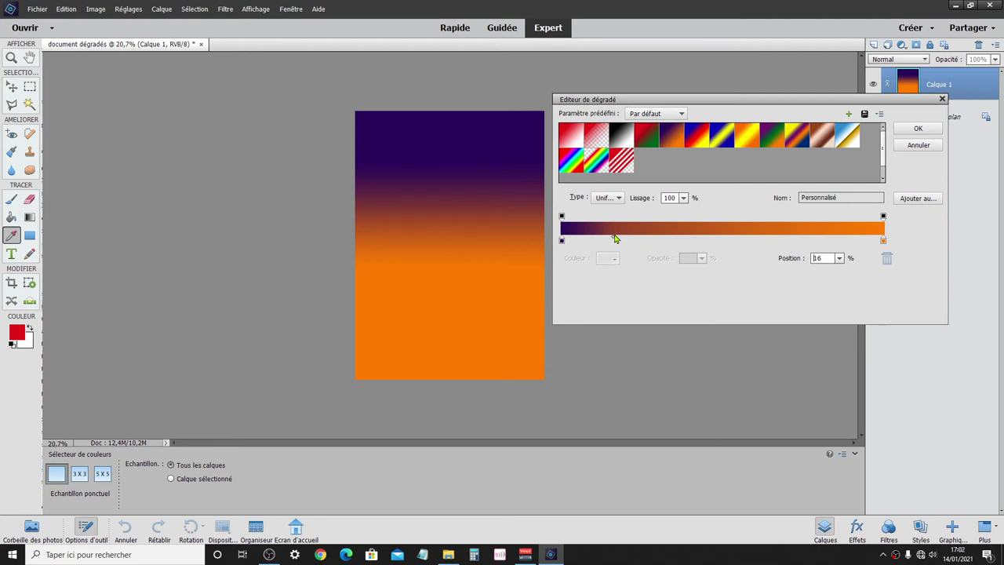
pyautogui.moveTo(616, 239); pyautogui.dragTo(617, 236)
# Accept the edited gradient and draw the purple-to-orange gradient vertically down the layer.
pyautogui.click(903, 131)
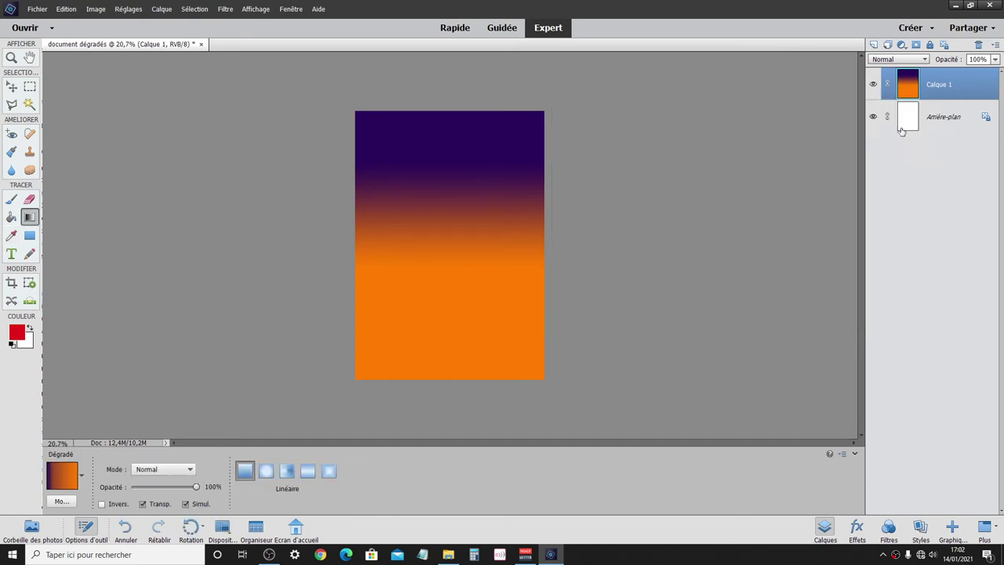
pyautogui.moveTo(467, 133); pyautogui.dragTo(468, 308)
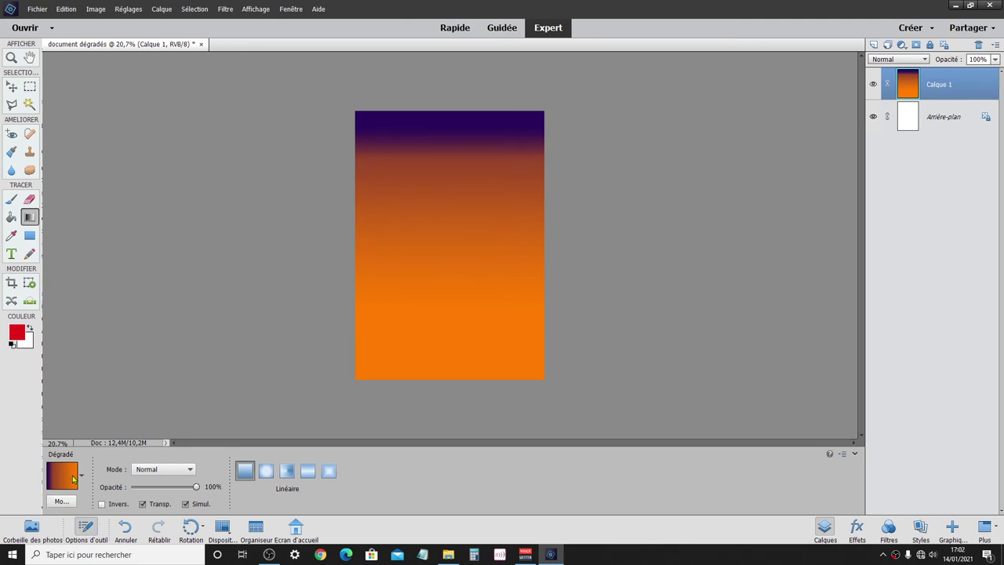
pyautogui.click(80, 475)
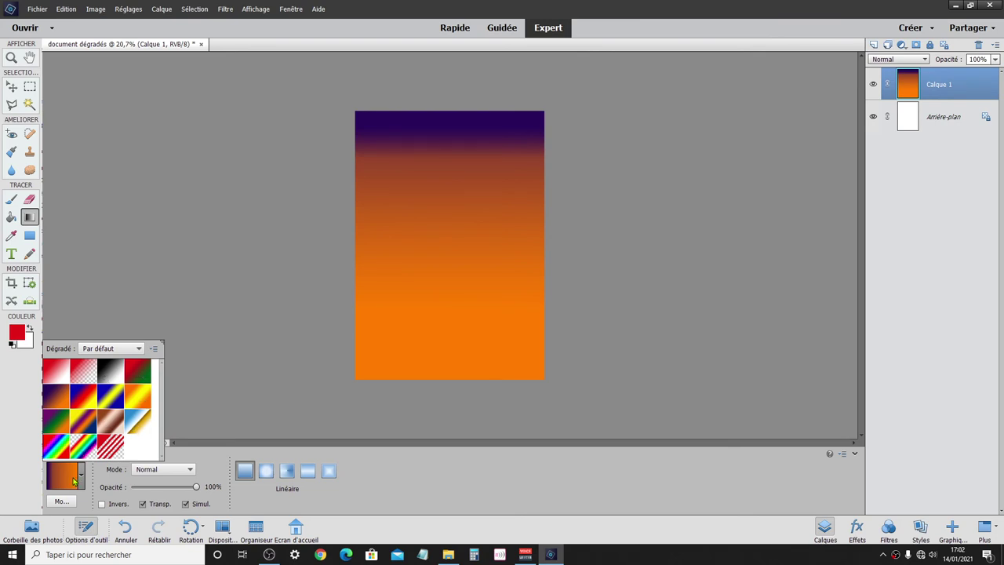
pyautogui.click(75, 480)
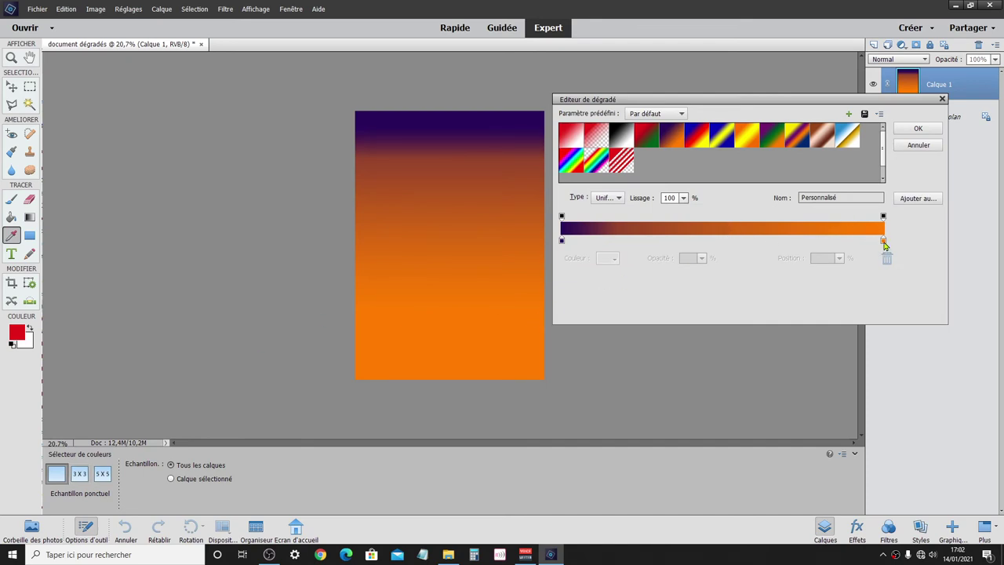
# Change the gradient's start colour to pale grey-blue and move its midpoint toward orange.
pyautogui.click(563, 242)
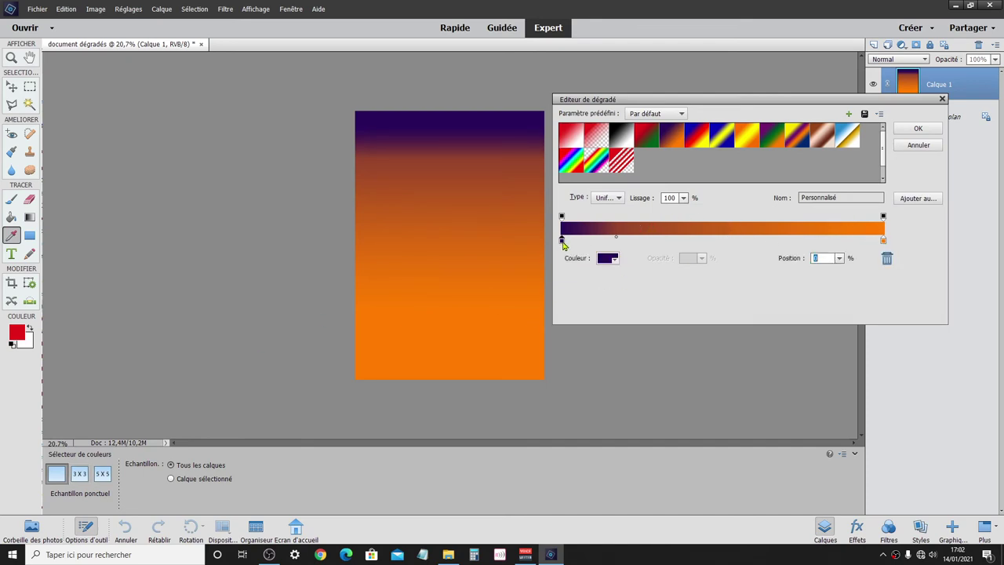
pyautogui.doubleClick(562, 243)
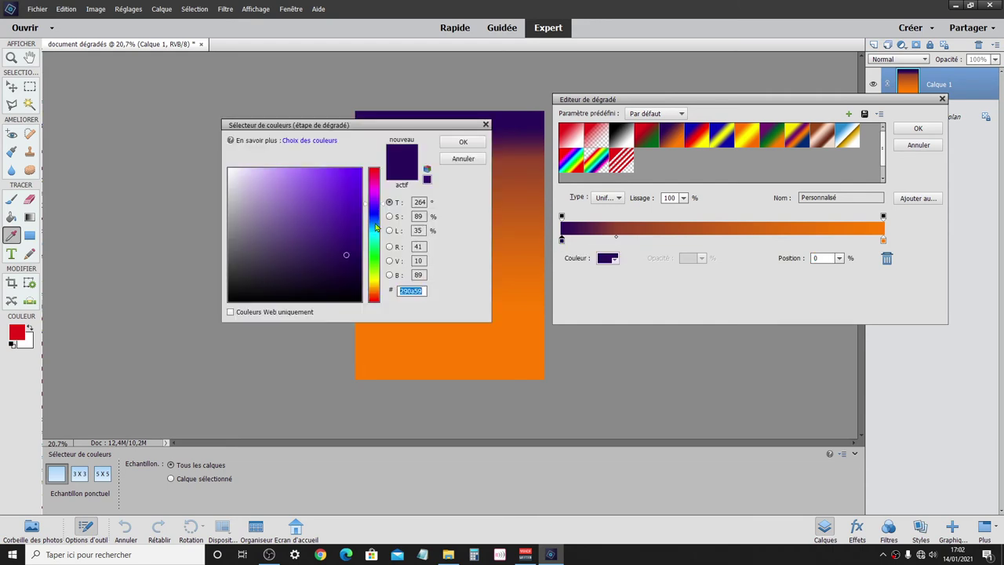
pyautogui.click(373, 239)
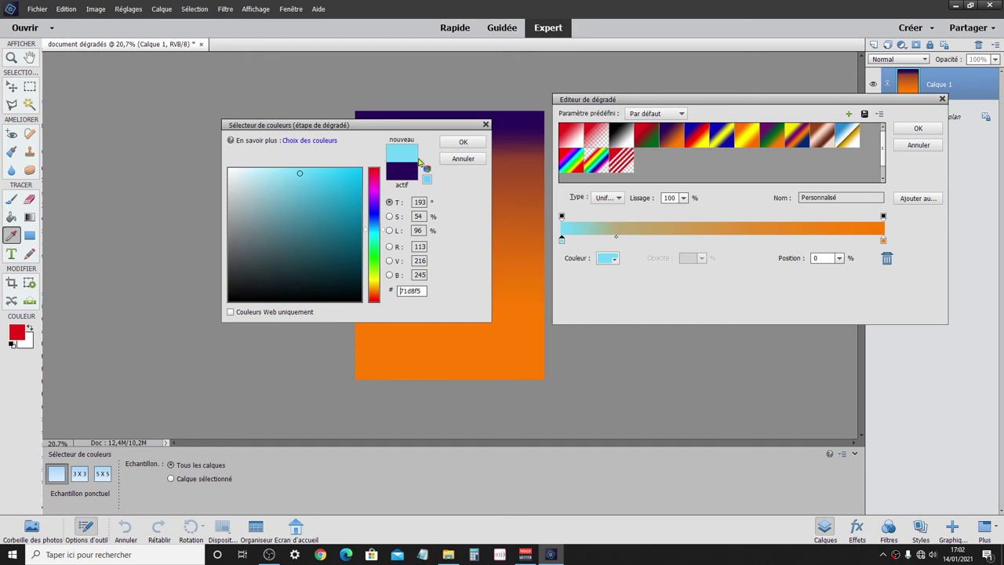
pyautogui.click(312, 199)
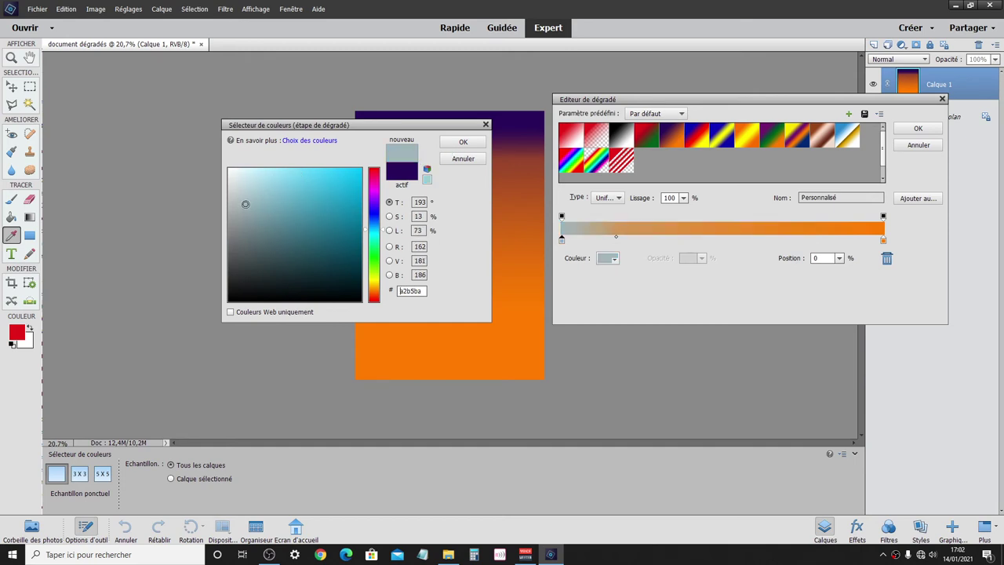
pyautogui.click(462, 142)
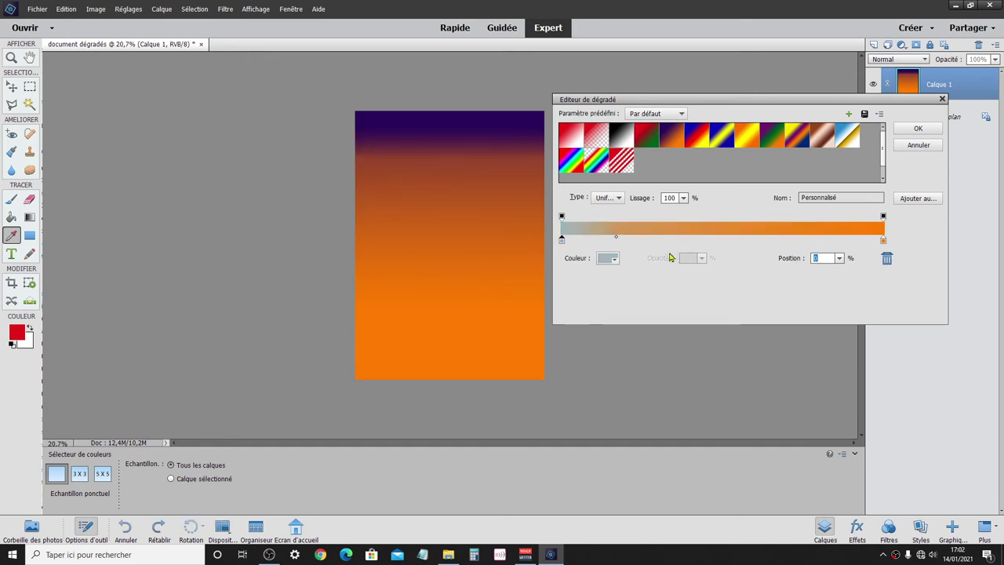
pyautogui.moveTo(617, 237); pyautogui.dragTo(796, 243)
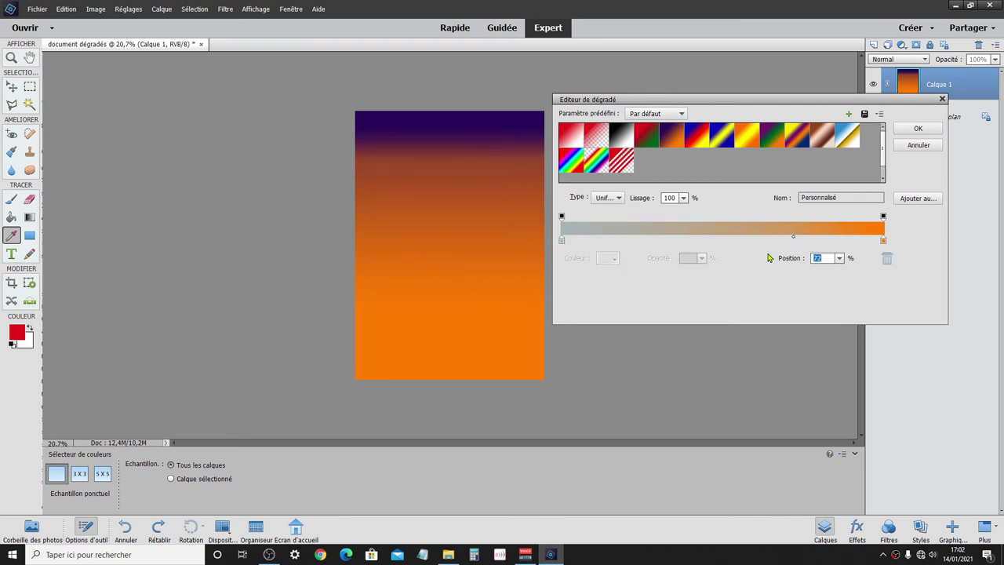
pyautogui.click(910, 130)
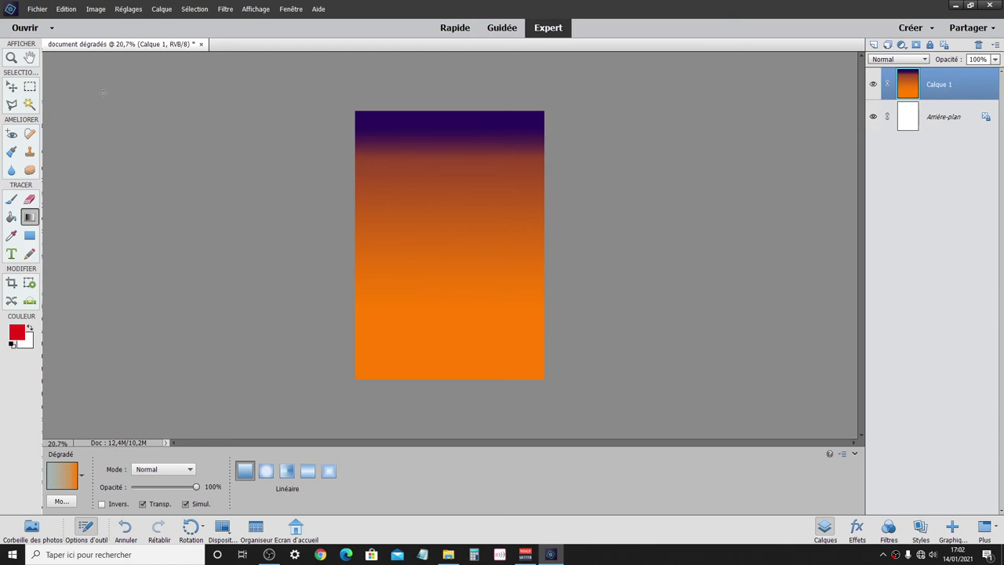
pyautogui.click(39, 9)
# Open the architecture photo, add Calque 1, and drag the grey-blue-to-orange gradient diagonally to the bottom-right.
pyautogui.click(43, 31)
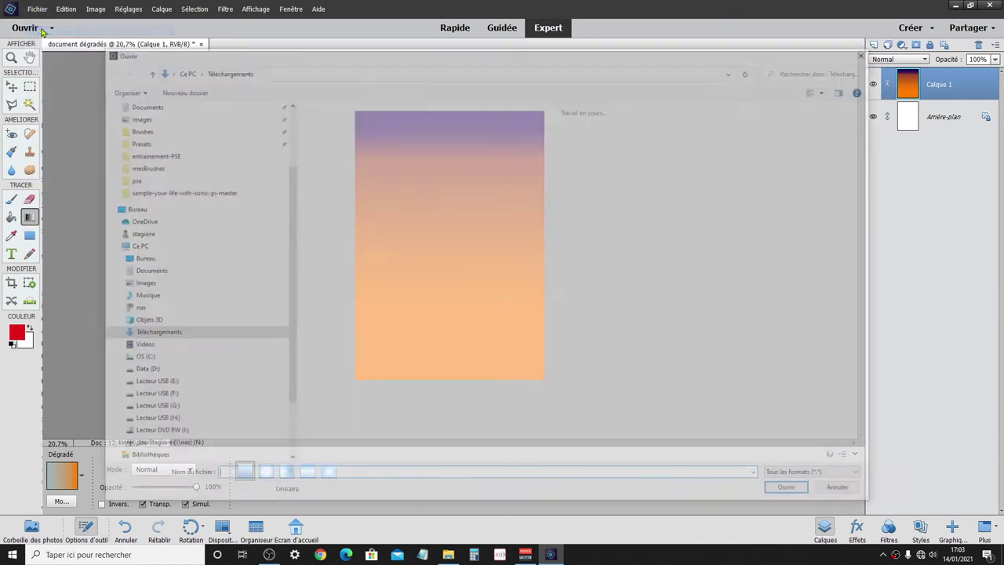
pyautogui.doubleClick(413, 127)
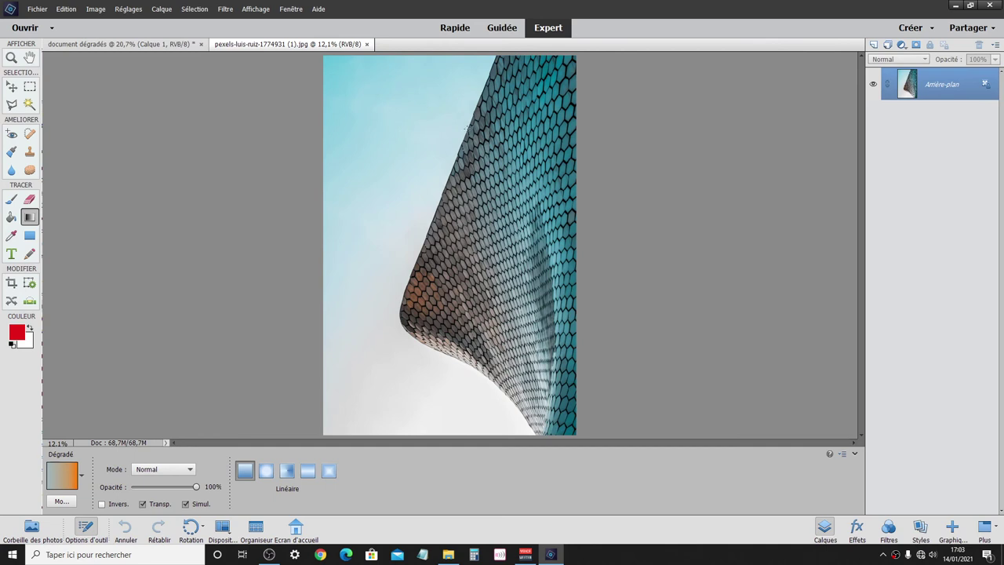
pyautogui.click(873, 45)
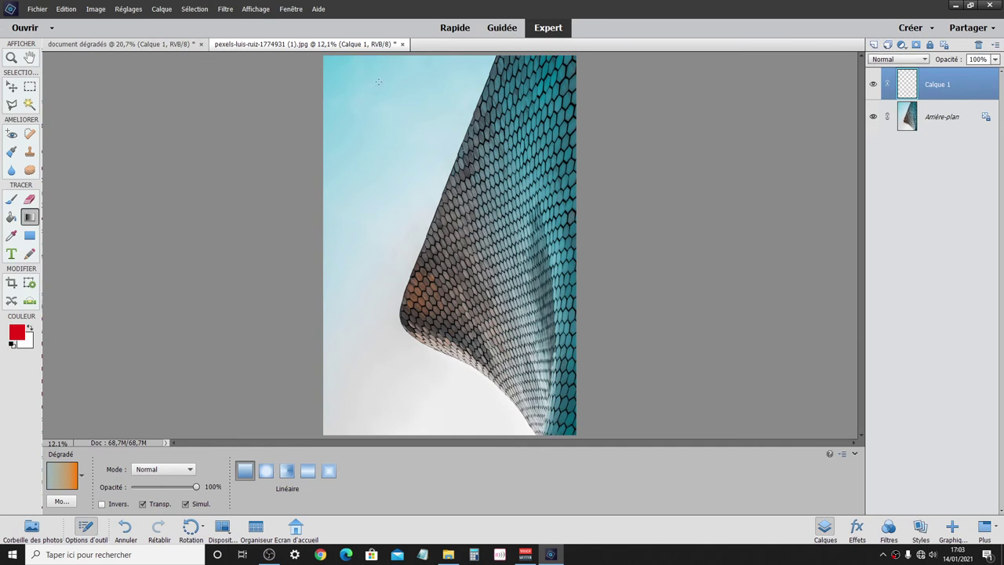
pyautogui.moveTo(378, 82); pyautogui.dragTo(584, 433)
pyautogui.moveTo(584, 433); pyautogui.dragTo(584, 451)
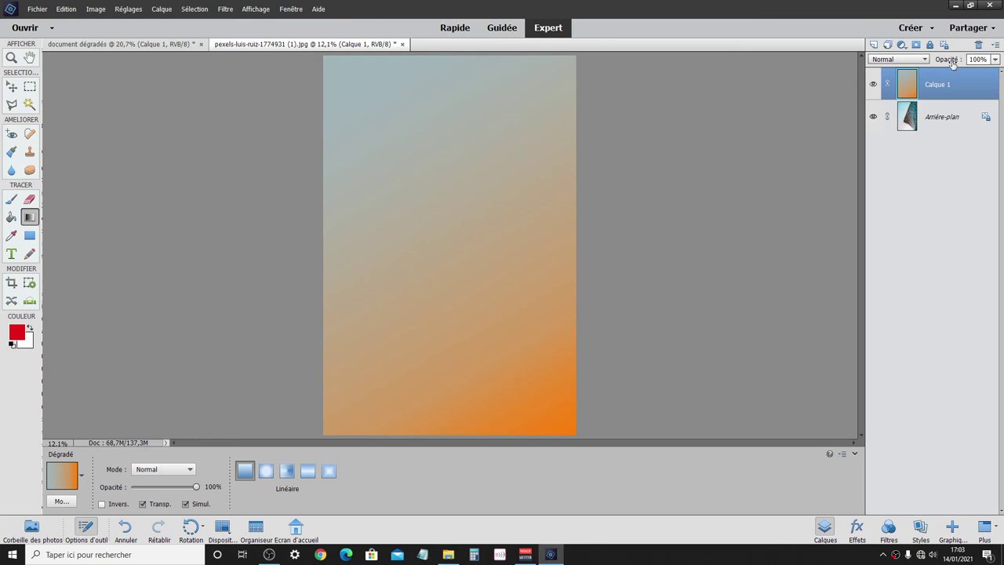
pyautogui.click(994, 60)
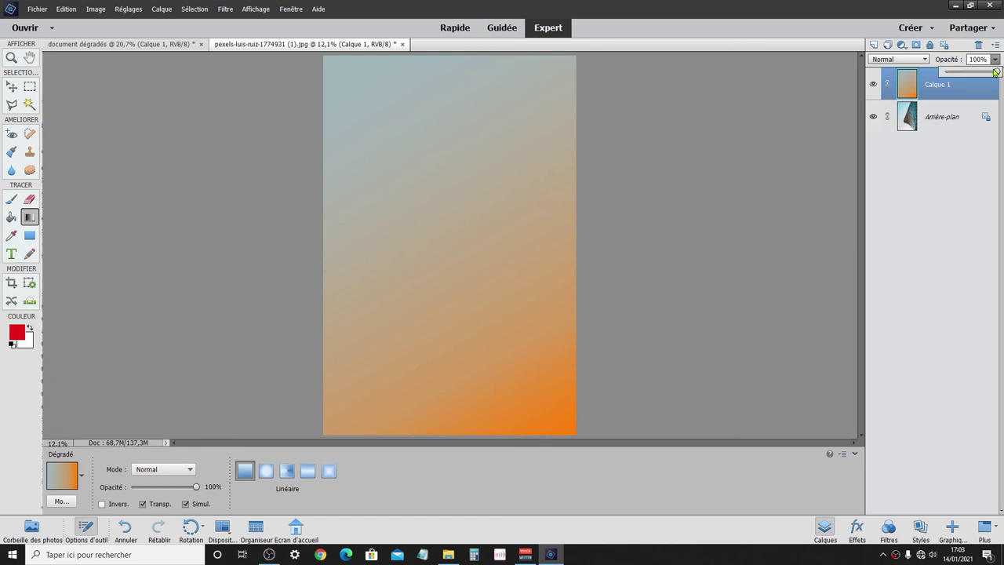
pyautogui.moveTo(991, 71); pyautogui.dragTo(944, 71)
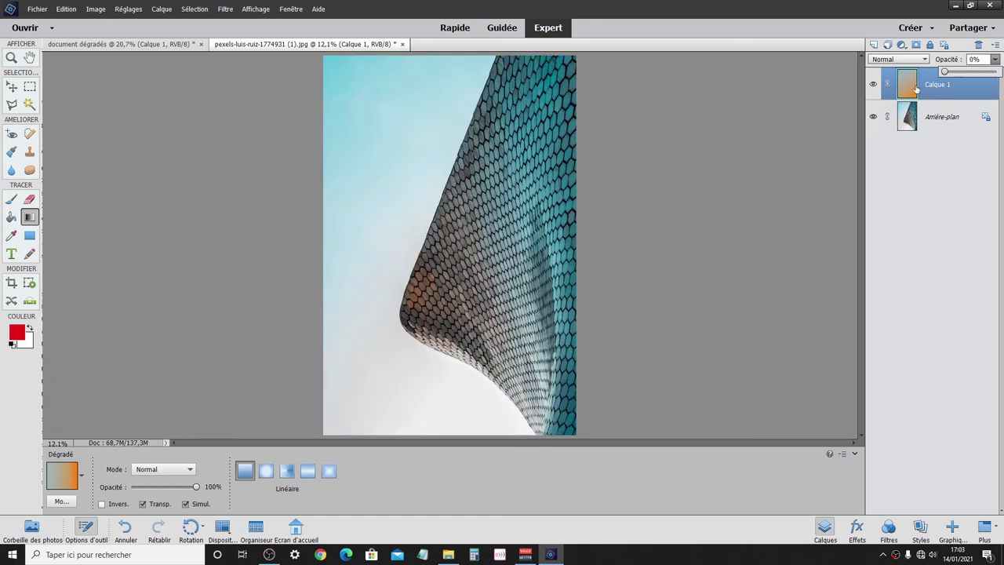
pyautogui.moveTo(945, 71); pyautogui.dragTo(973, 72)
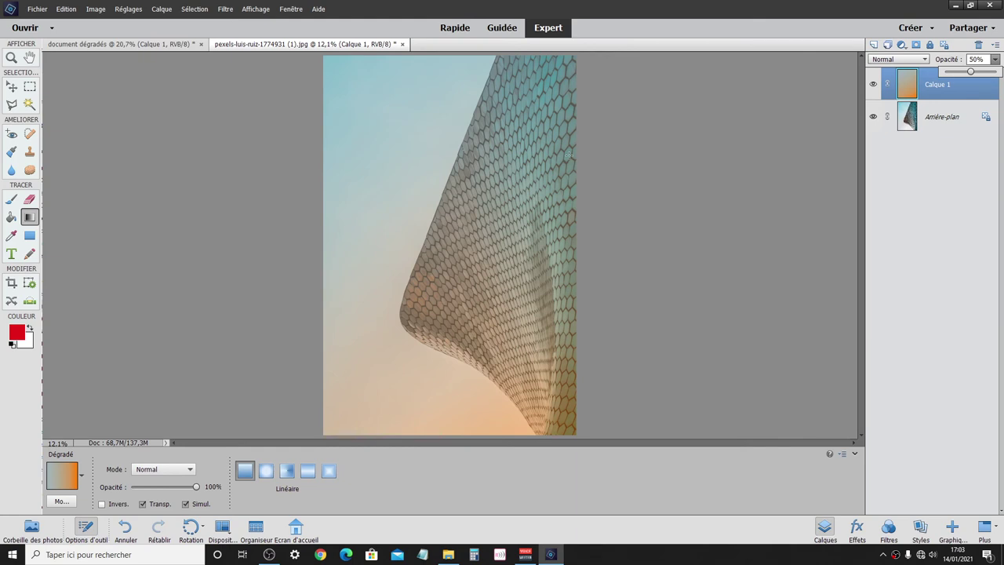
pyautogui.click(898, 59)
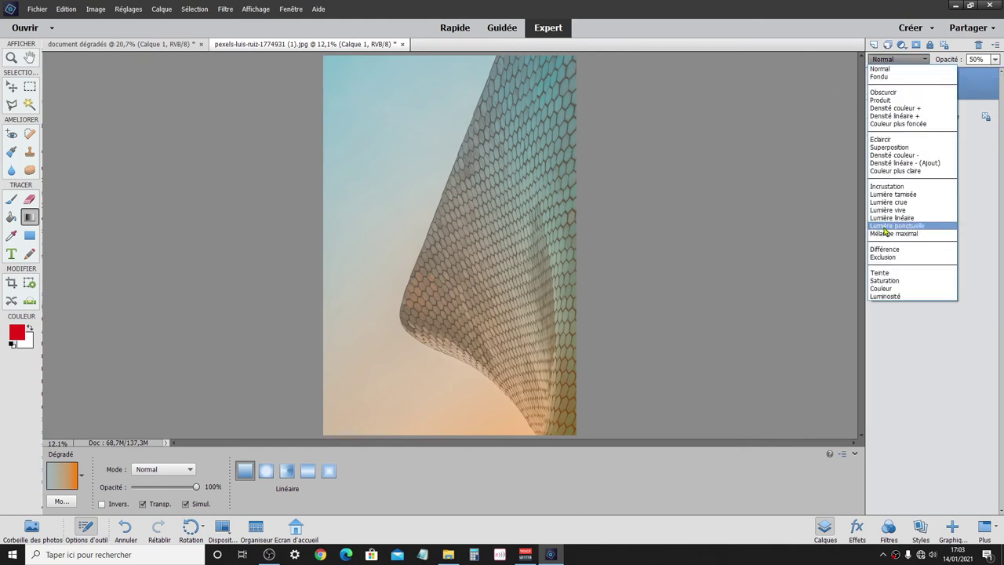
pyautogui.click(906, 289)
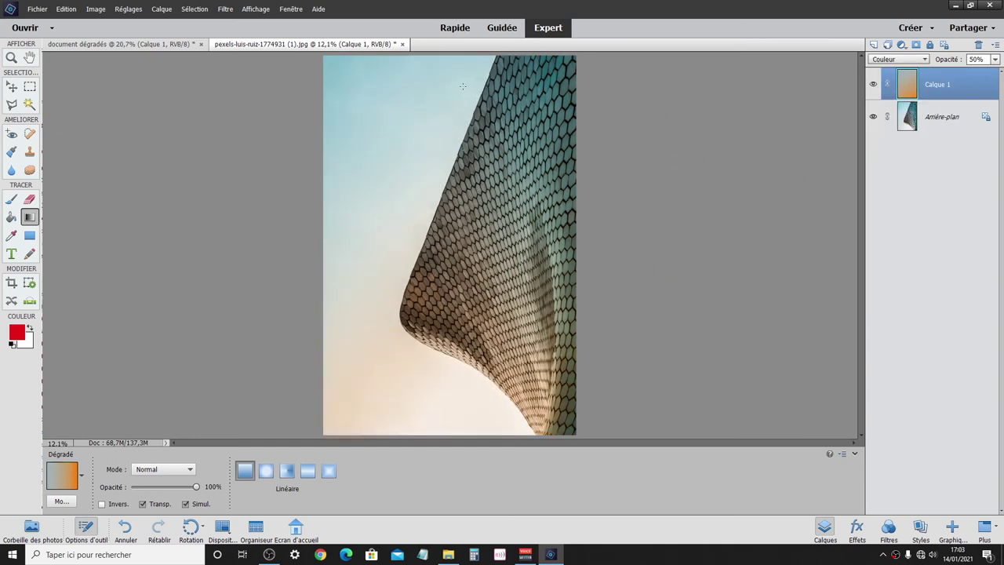
pyautogui.click(873, 85)
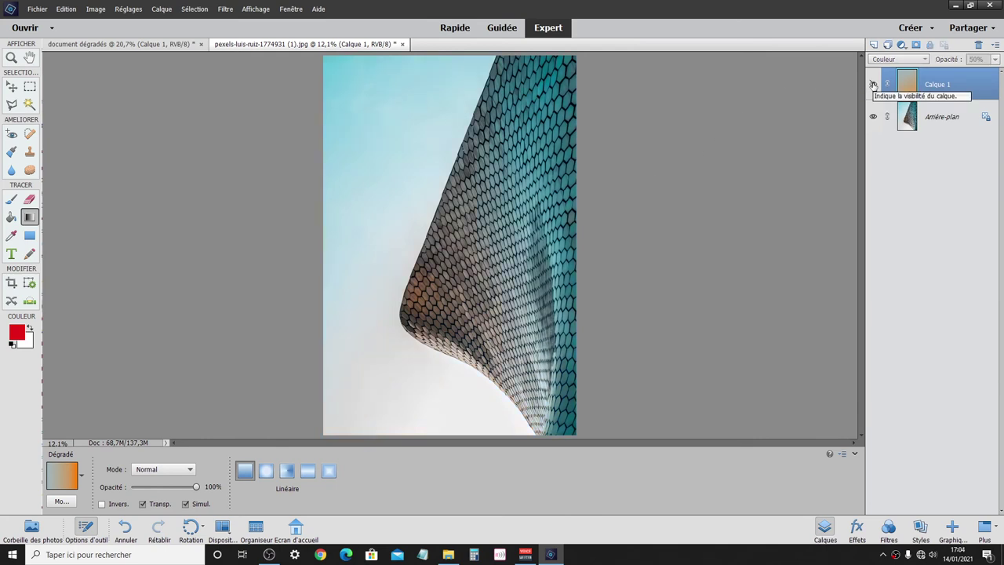
pyautogui.click(873, 85)
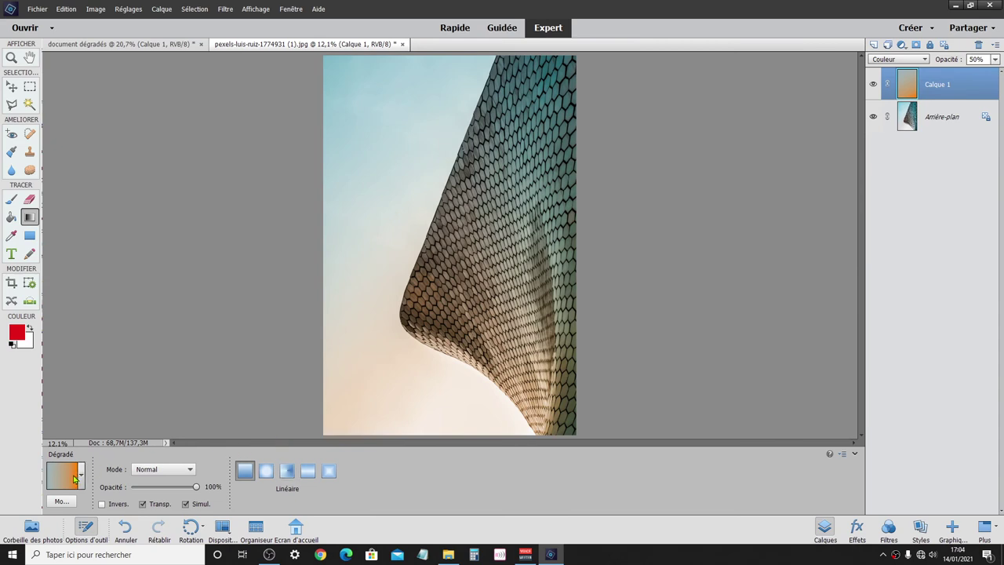
# Set the gradient's left colour stop to dark teal.
pyautogui.click(74, 475)
pyautogui.moveTo(662, 100); pyautogui.dragTo(745, 72)
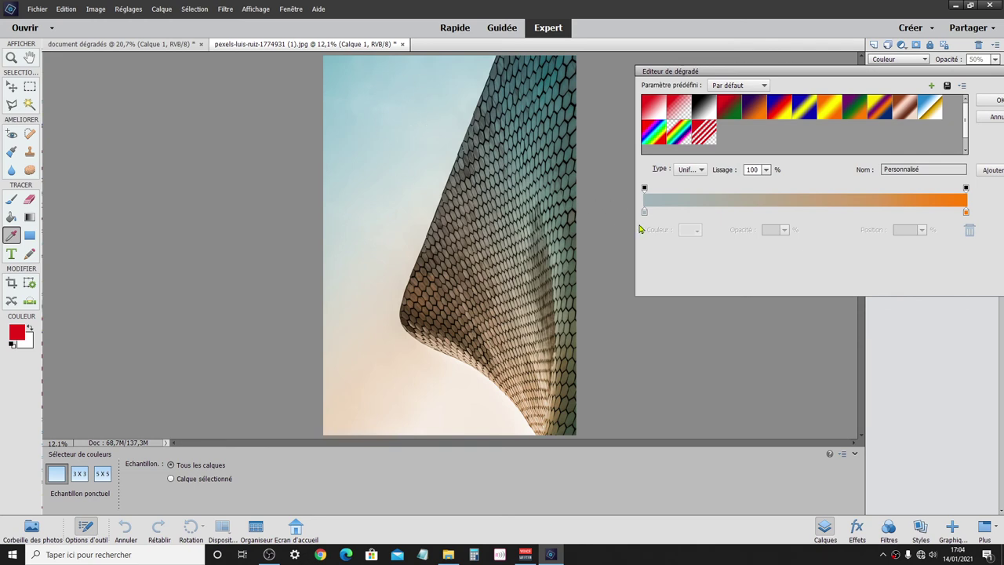
pyautogui.click(644, 213)
pyautogui.click(689, 230)
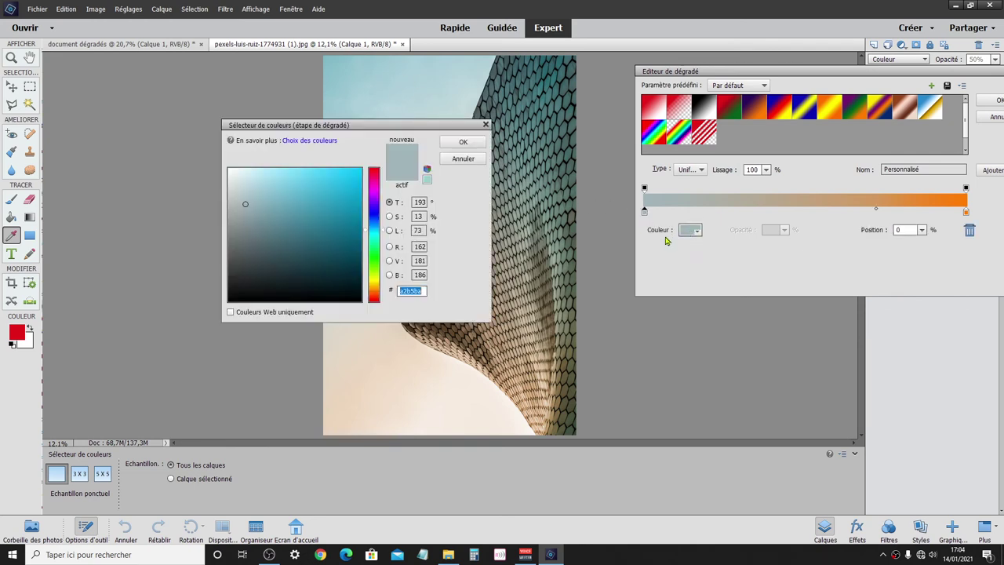
pyautogui.click(336, 248)
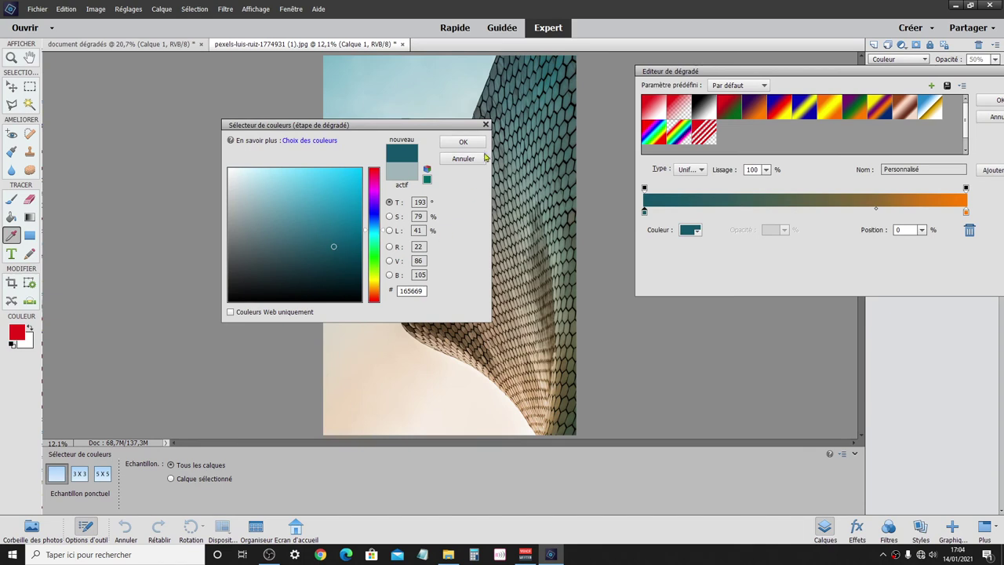
pyautogui.click(463, 141)
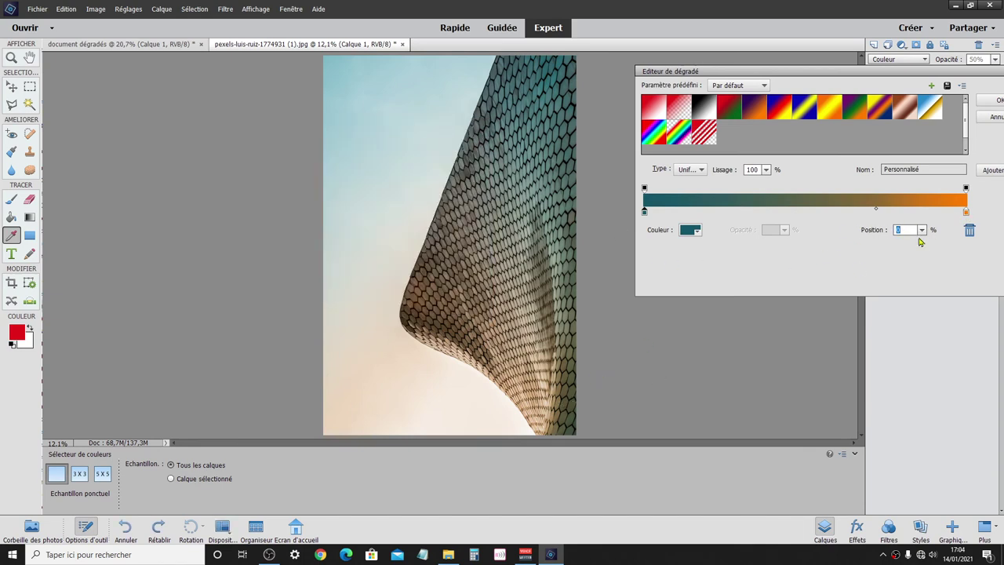
# Add a colour stop at about 56% and set it near-white with red 255.
pyautogui.click(965, 212)
pyautogui.click(824, 212)
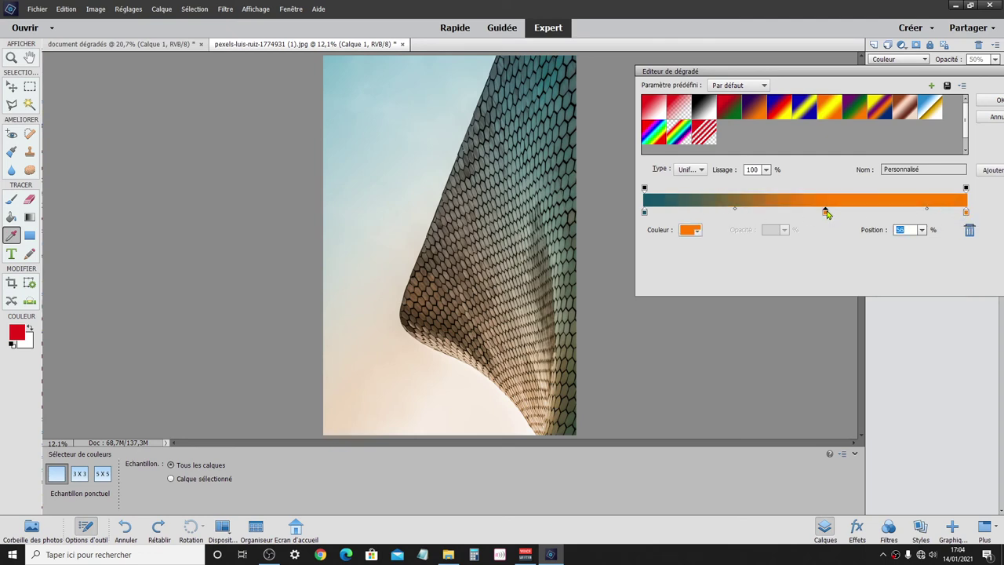
pyautogui.doubleClick(825, 212)
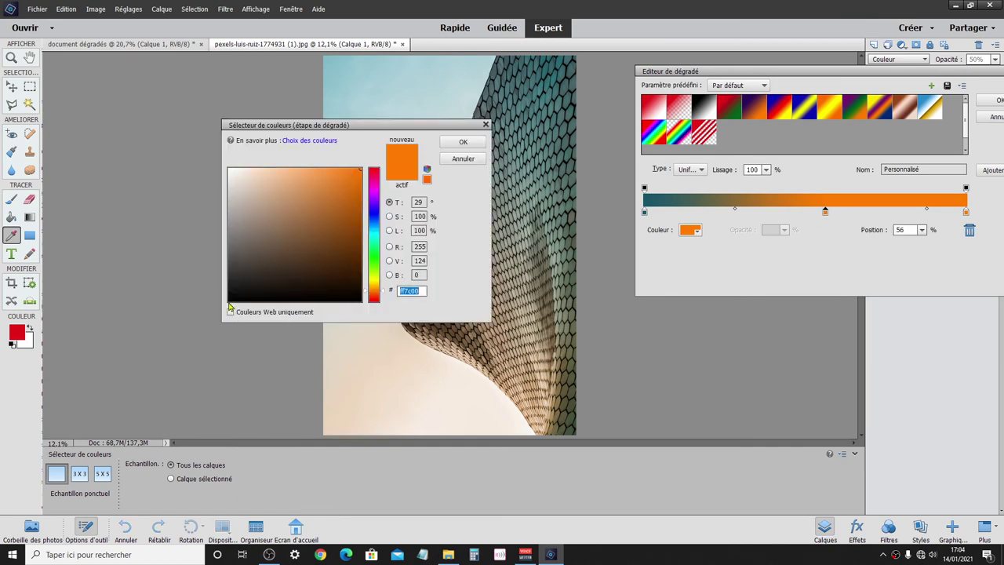
pyautogui.click(232, 171)
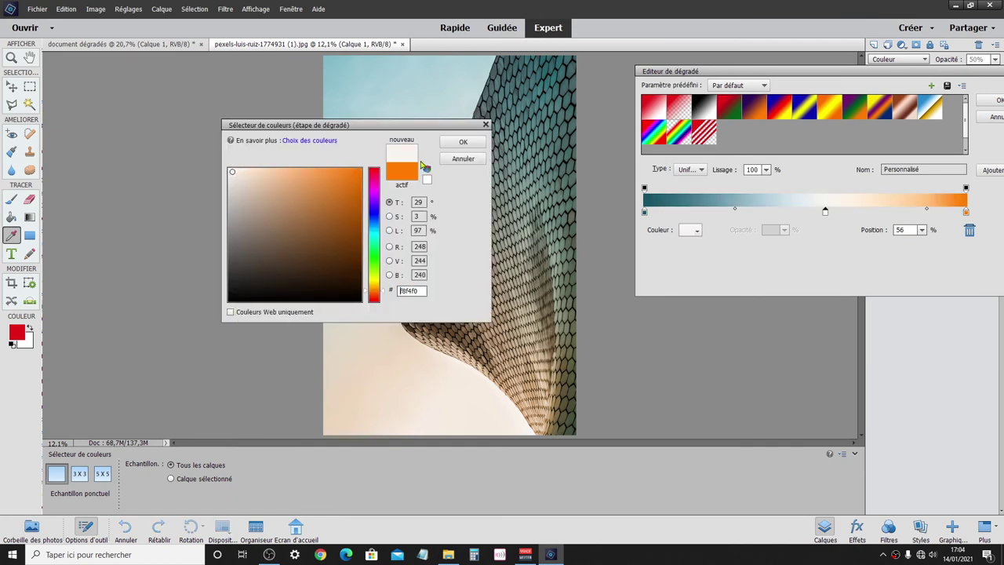
pyautogui.doubleClick(409, 290)
pyautogui.click(389, 246)
pyautogui.doubleClick(422, 246)
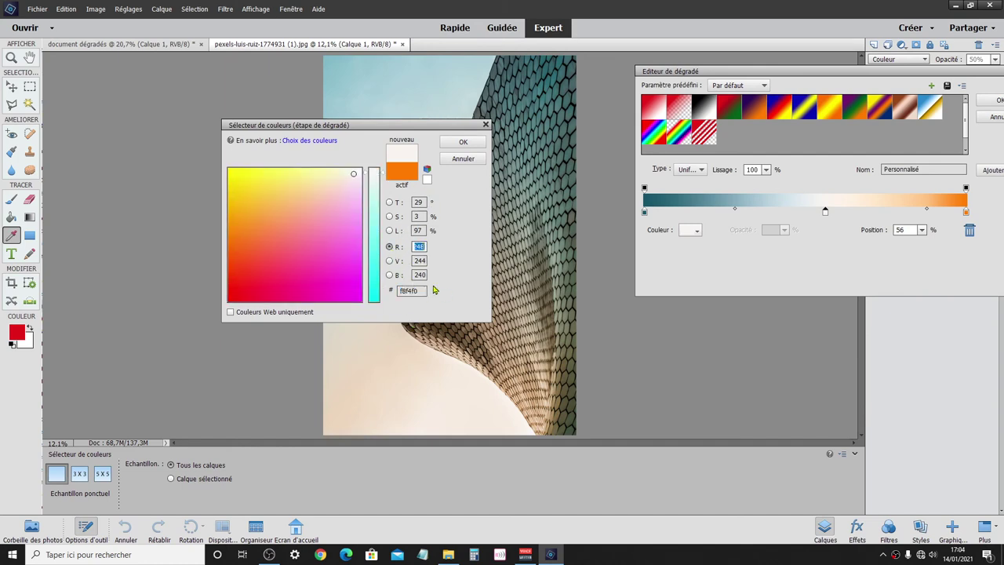
pyautogui.write('255')
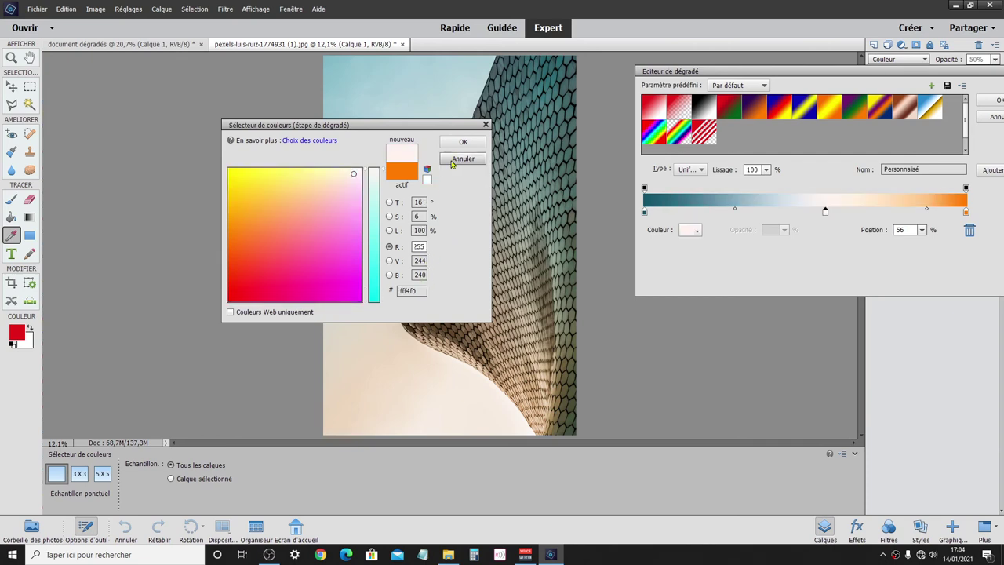
# Discard the pale colour and try white, a sampled teal, then brown for the 56% stop.
pyautogui.click(427, 181)
pyautogui.click(461, 159)
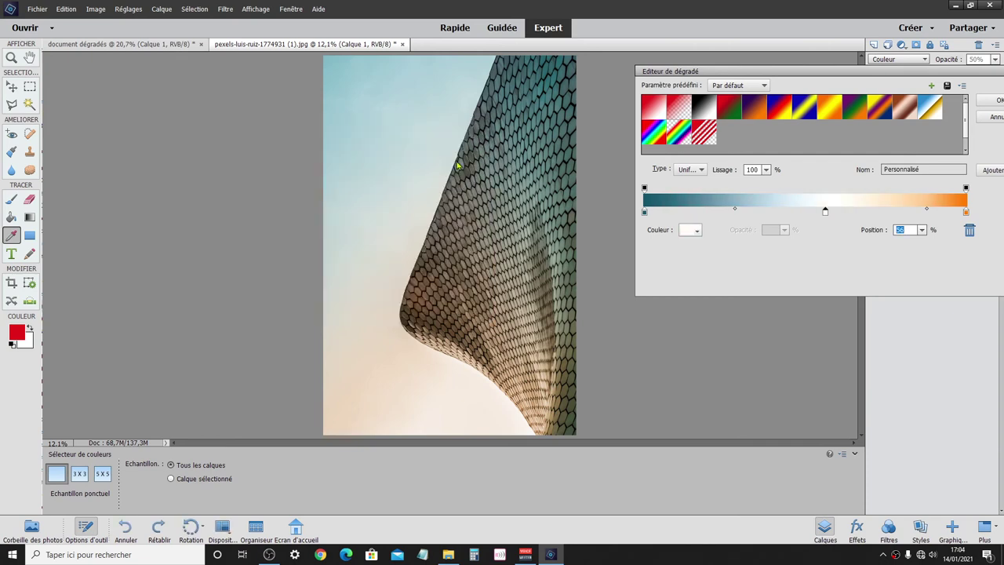
pyautogui.click(824, 213)
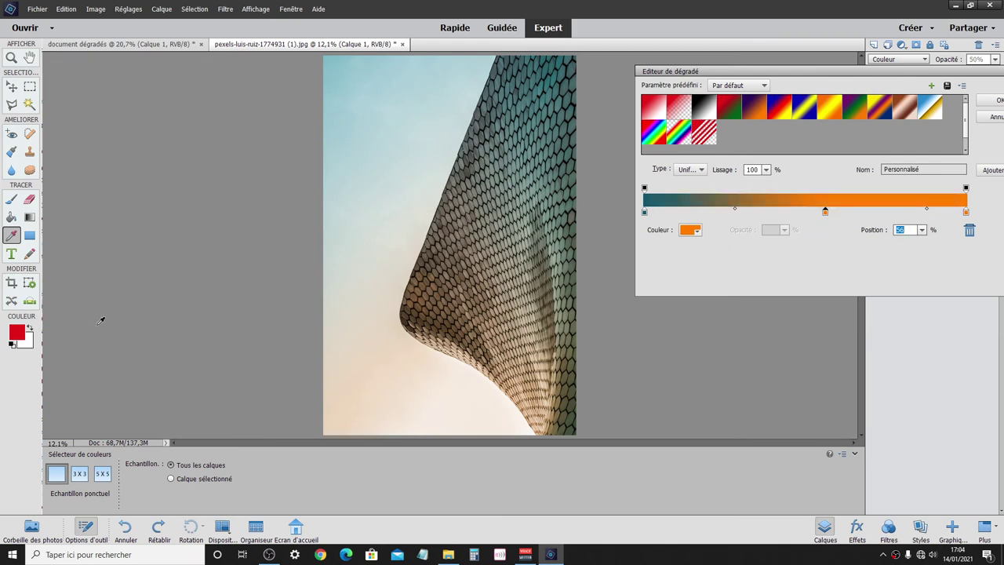
pyautogui.click(32, 339)
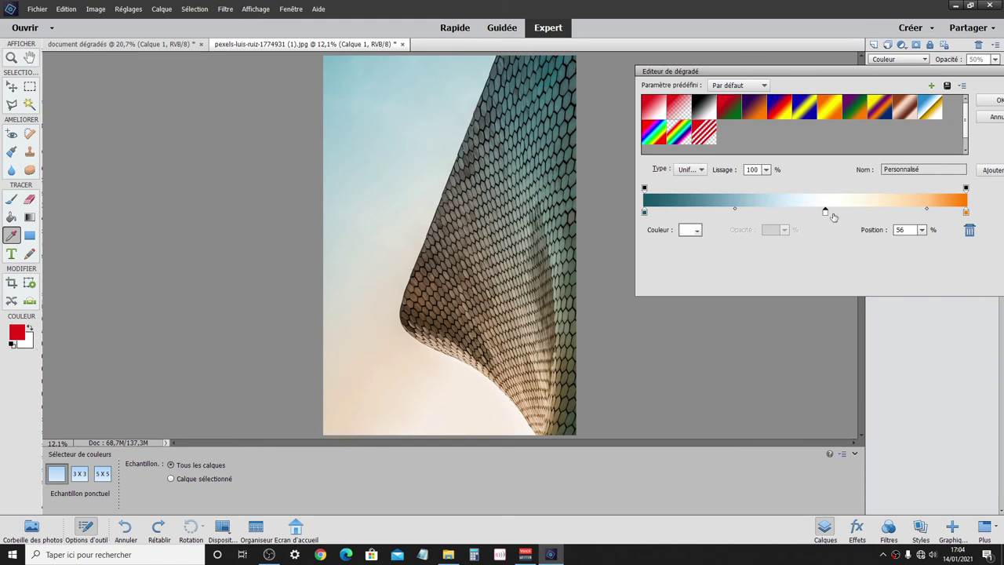
pyautogui.doubleClick(825, 212)
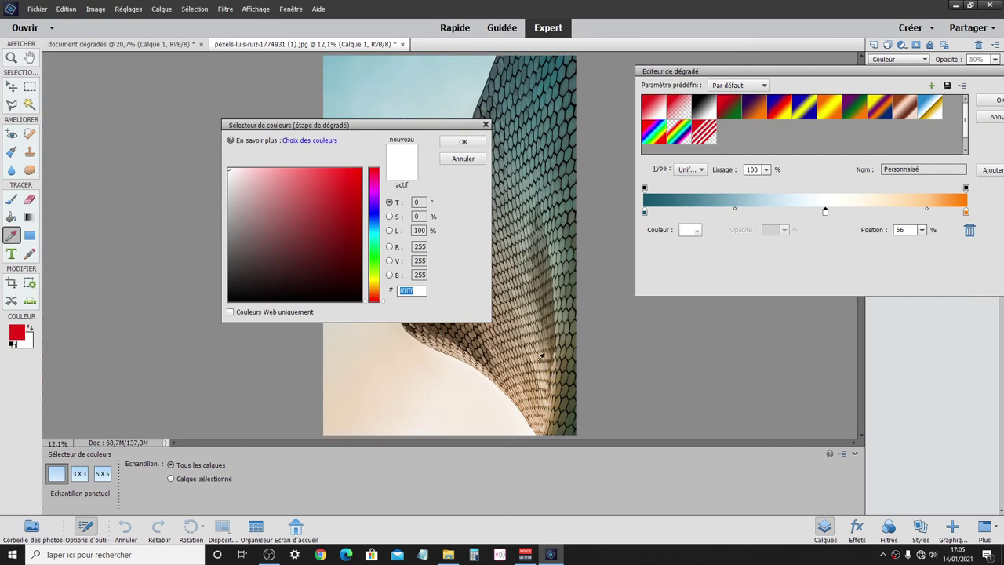
pyautogui.click(531, 97)
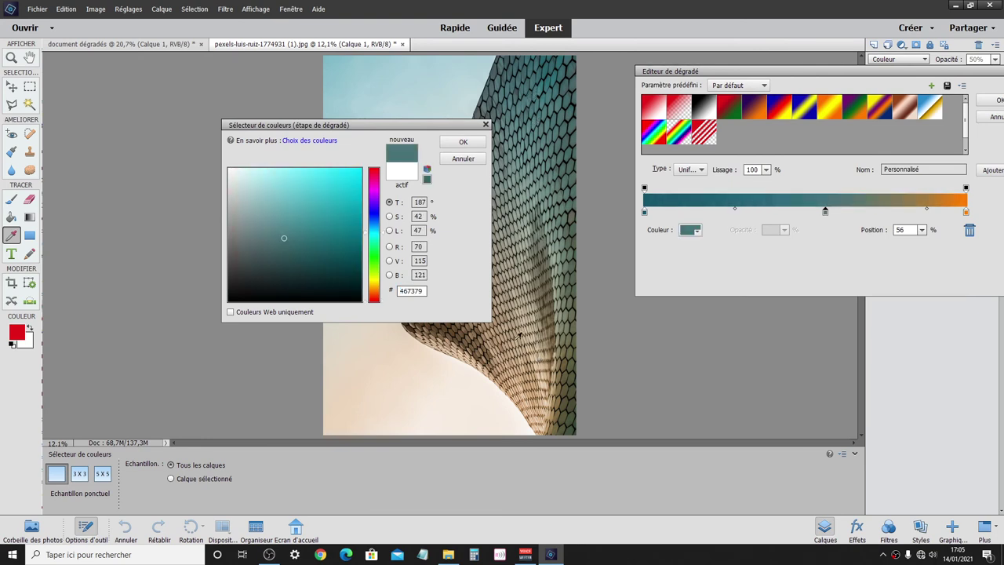
pyautogui.click(524, 380)
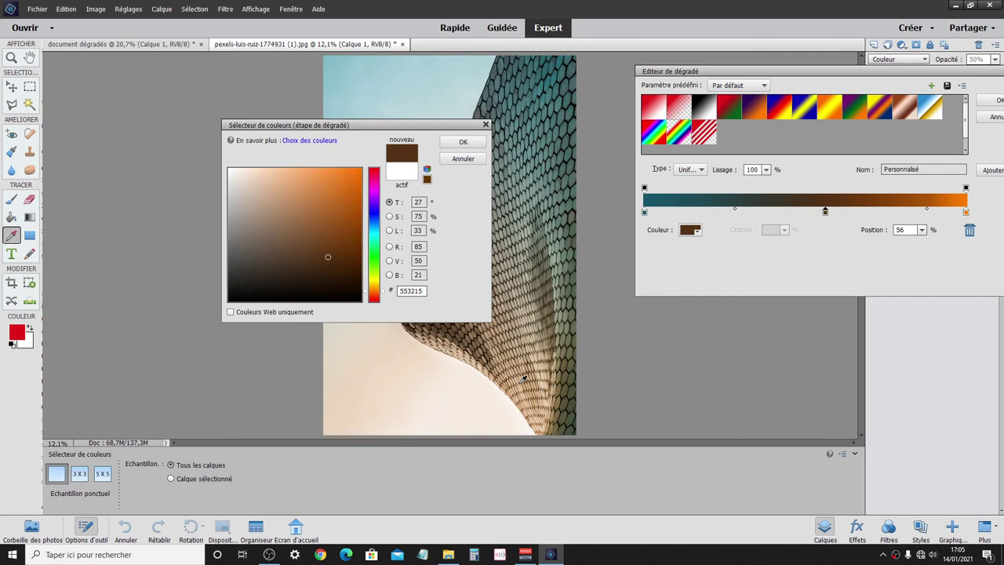
pyautogui.click(463, 144)
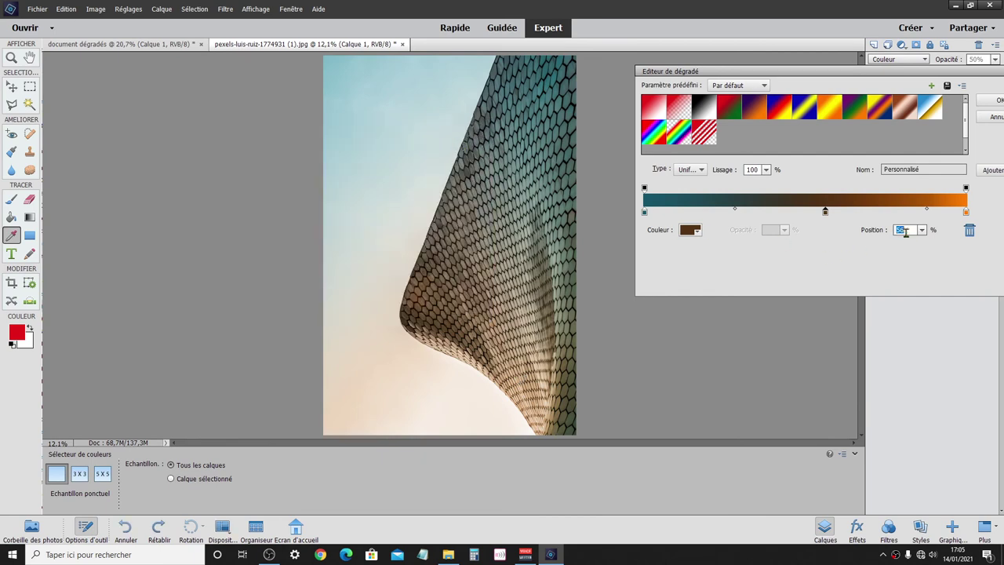
# Reposition the gradient editor and make the middle stop near-white again.
pyautogui.moveTo(973, 75); pyautogui.dragTo(729, 100)
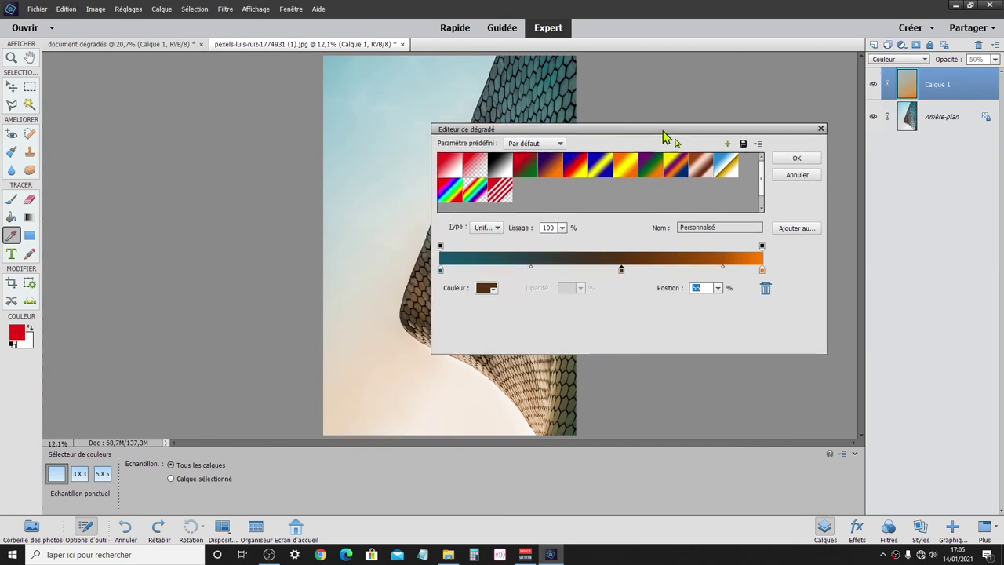
pyautogui.moveTo(623, 104); pyautogui.dragTo(753, 156)
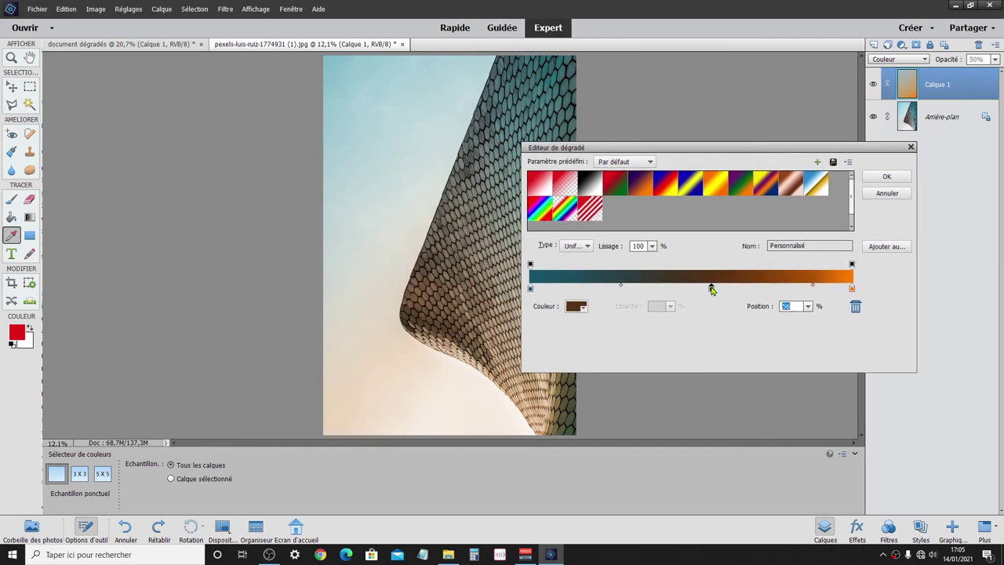
pyautogui.doubleClick(711, 288)
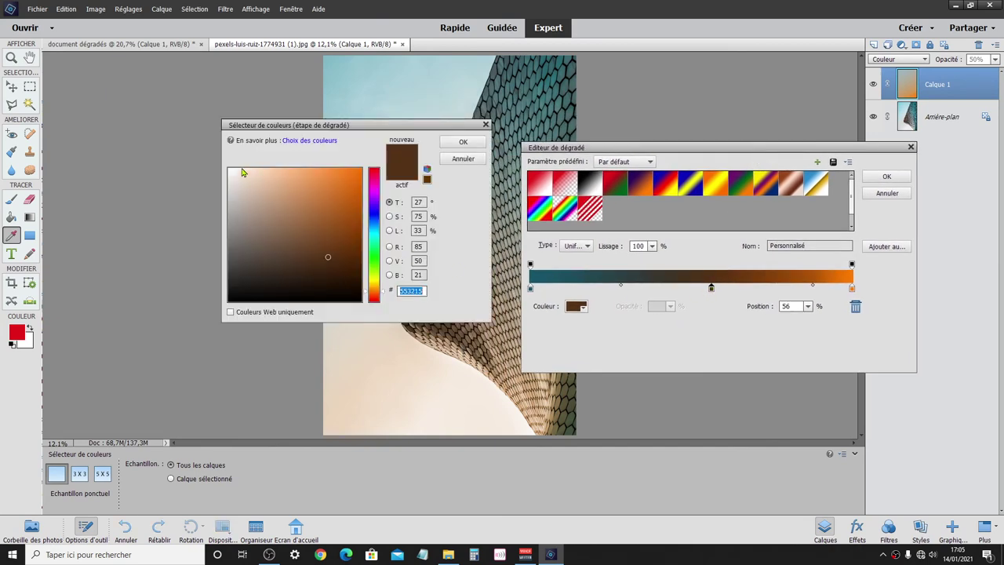
pyautogui.click(233, 171)
pyautogui.click(458, 142)
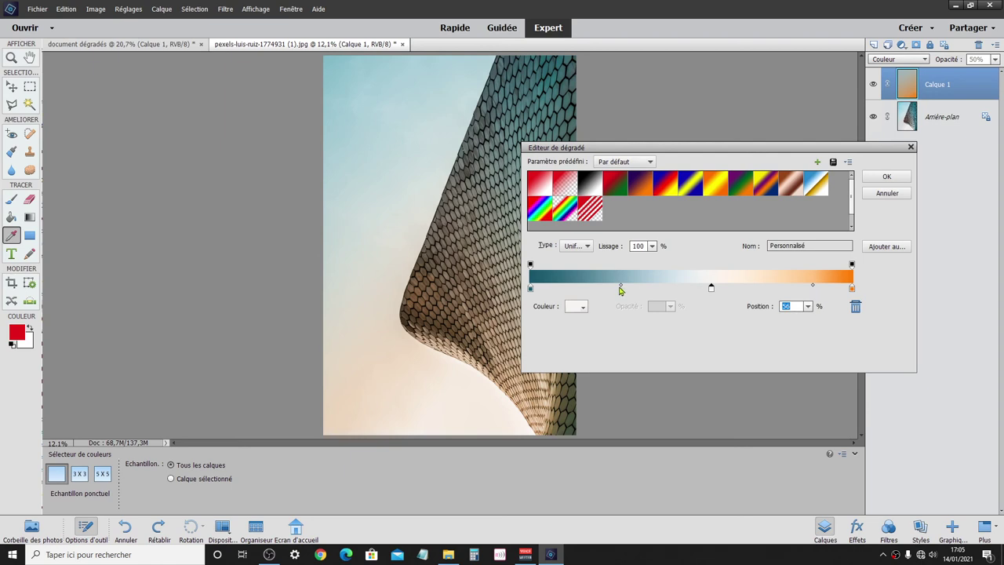
# Shift both midpoints toward the white stop (86 and 15) and accept the gradient.
pyautogui.moveTo(622, 287); pyautogui.dragTo(687, 289)
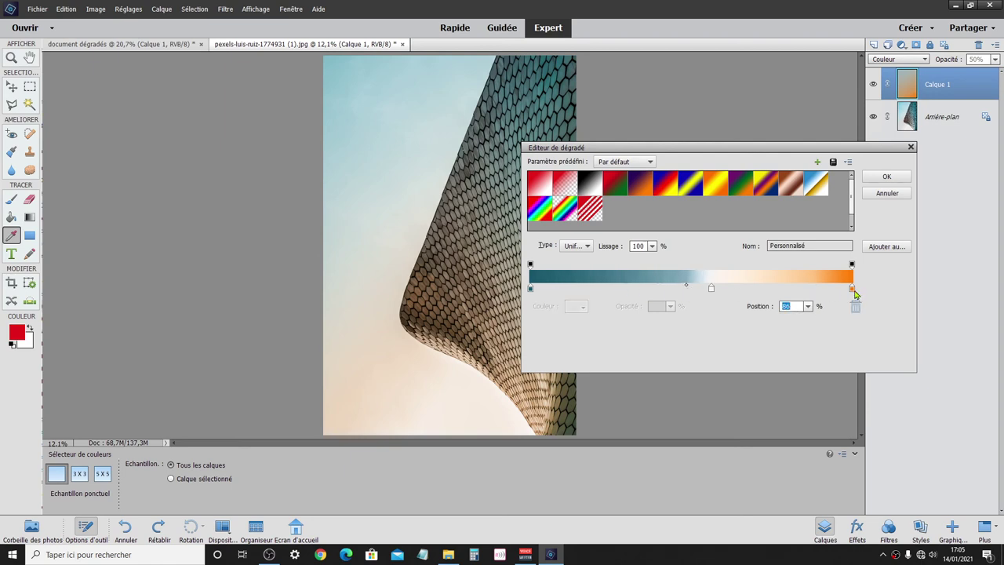
pyautogui.click(851, 289)
pyautogui.moveTo(813, 288); pyautogui.dragTo(733, 289)
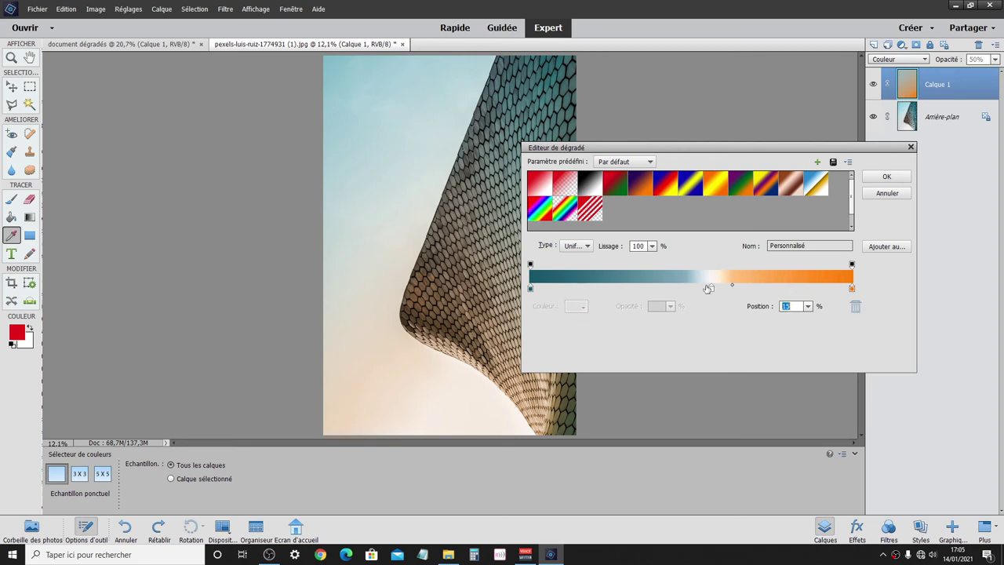
pyautogui.click(886, 176)
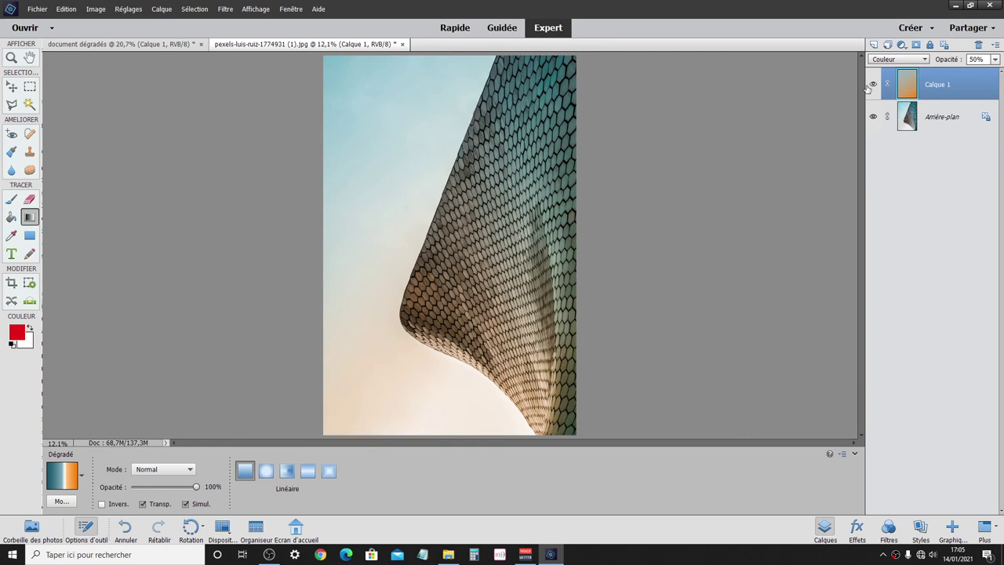
# Set Calque 1 opacity to 100% and draw the new gradient diagonally across the photo.
pyautogui.click(994, 60)
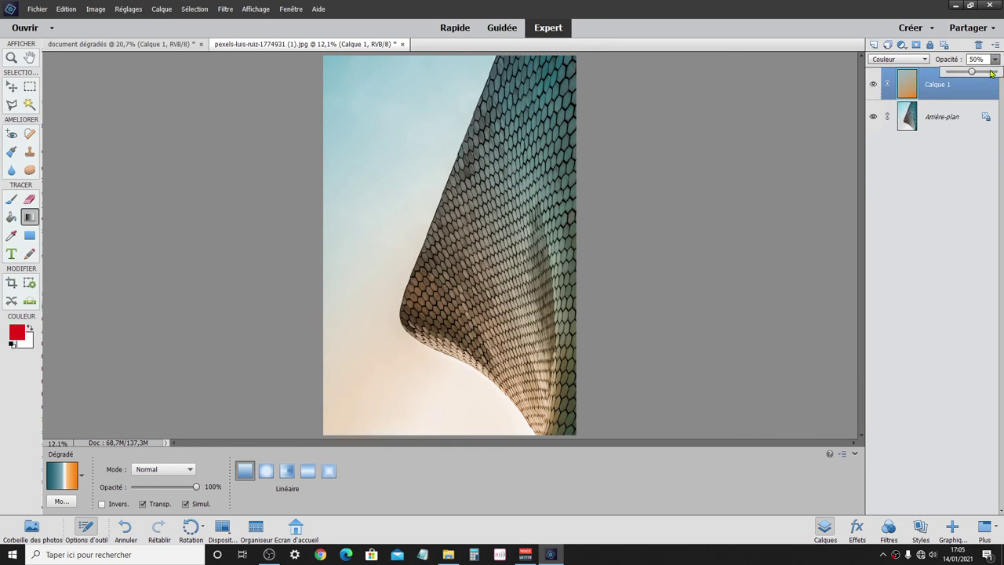
pyautogui.moveTo(972, 71); pyautogui.dragTo(1000, 72)
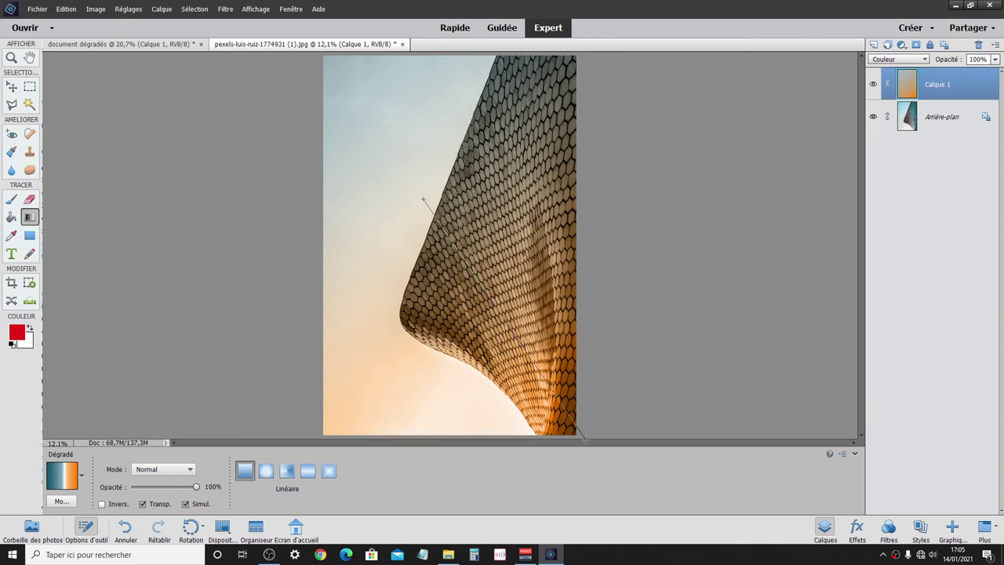
pyautogui.moveTo(423, 200); pyautogui.dragTo(586, 444)
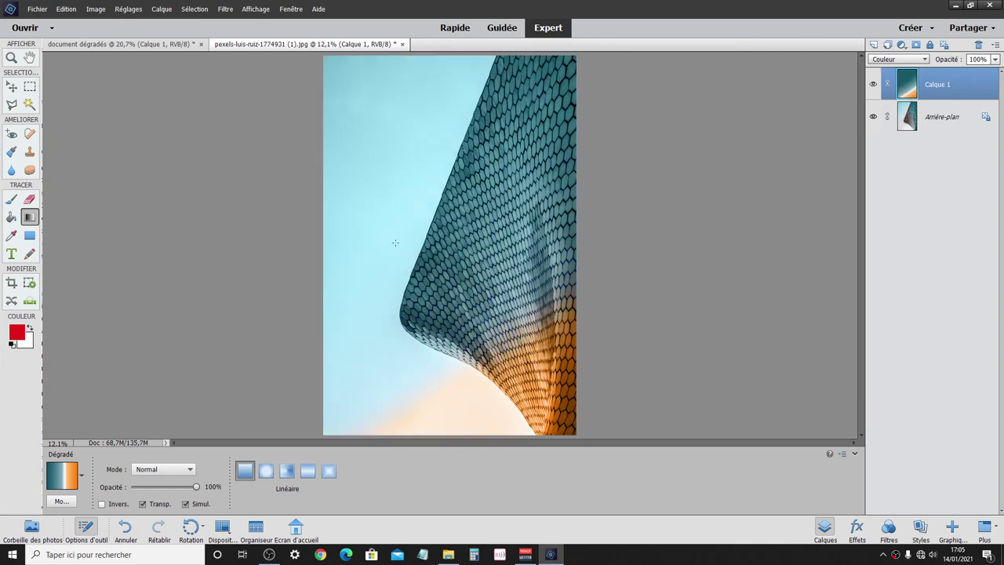
pyautogui.moveTo(430, 214); pyautogui.dragTo(441, 224)
pyautogui.moveTo(414, 189); pyautogui.dragTo(466, 276)
# Redraw the gradient from the upper-left corner to the lower right for a softer orange tint.
pyautogui.scroll(-1, 420, 290)
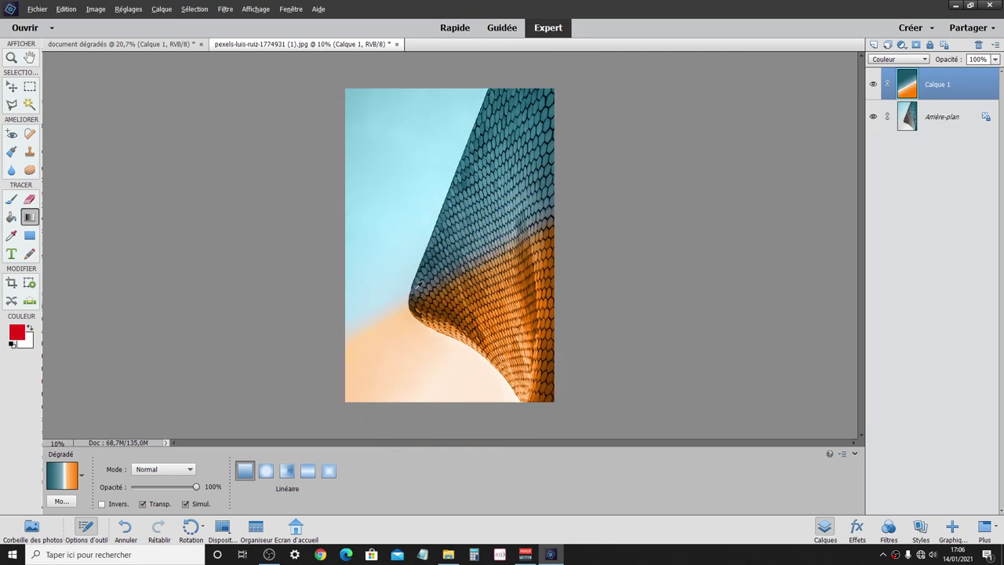
pyautogui.scroll(-1, 417, 287)
pyautogui.press('alt')
pyautogui.moveTo(324, 76); pyautogui.dragTo(583, 431)
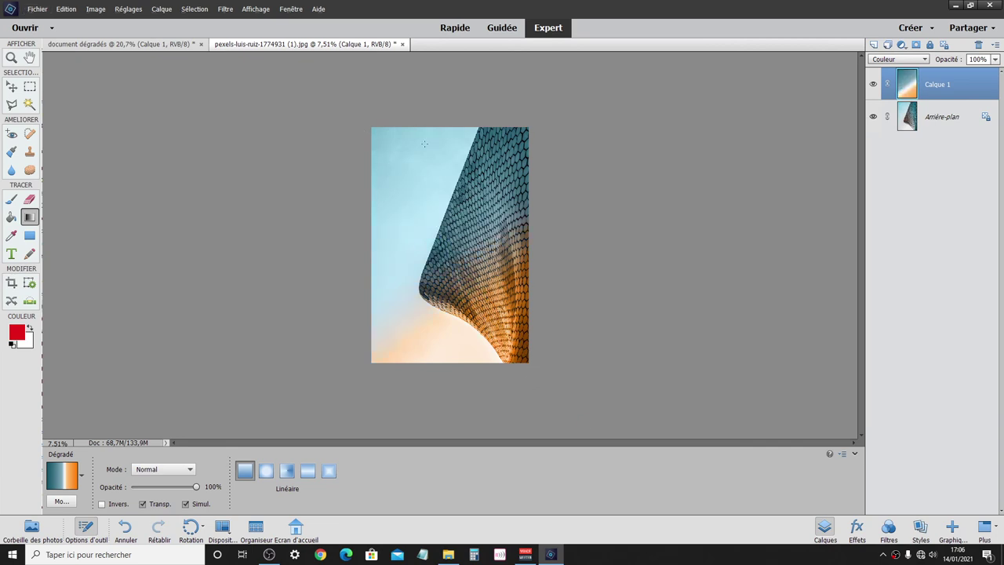
pyautogui.moveTo(341, 82); pyautogui.dragTo(605, 439)
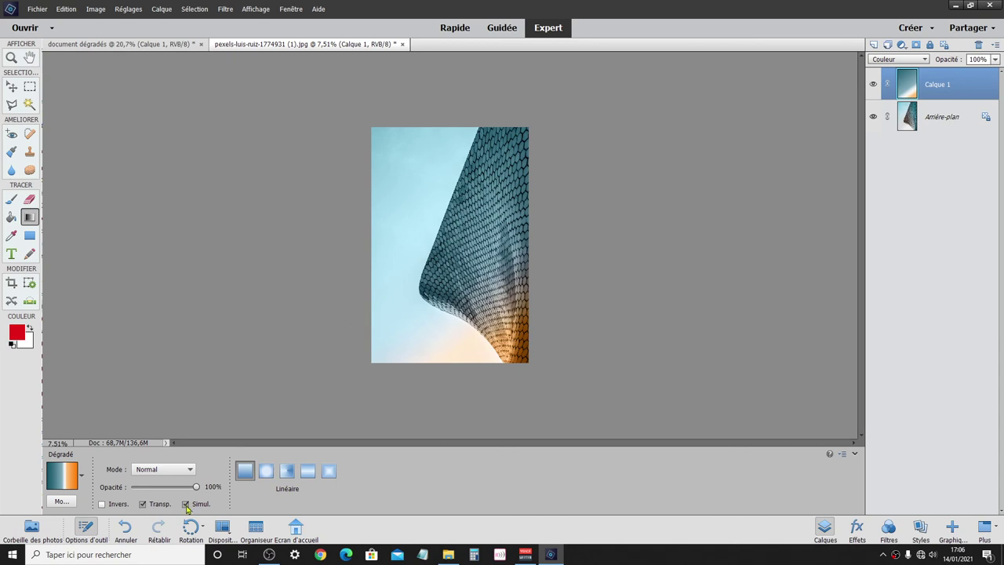
# Try a radial gradient across the photo, redrawing it from lower right upward.
pyautogui.click(266, 470)
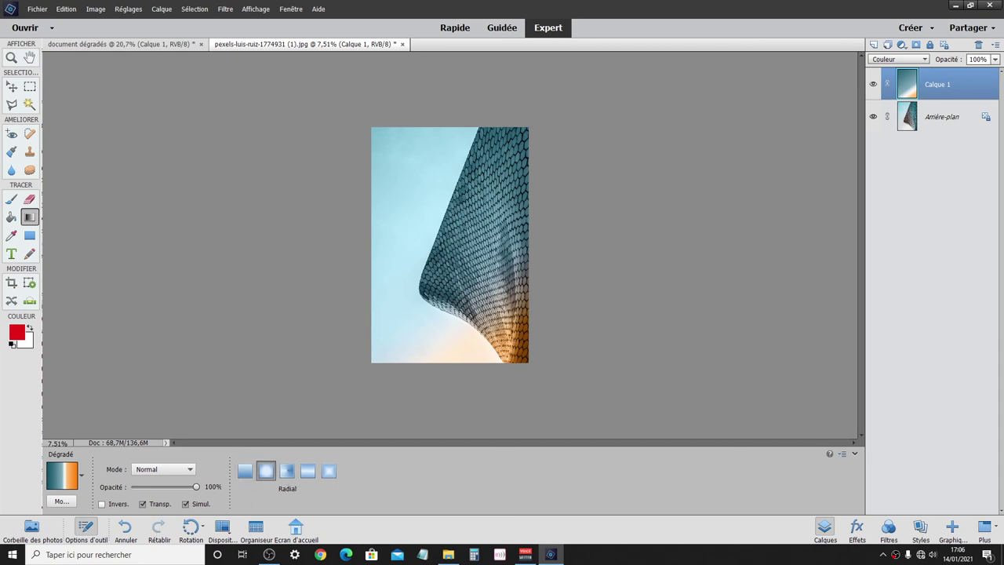
pyautogui.moveTo(451, 233)
pyautogui.mouseDown()
pyautogui.moveTo(307, 218)
pyautogui.moveTo(309, 239)
pyautogui.mouseUp()
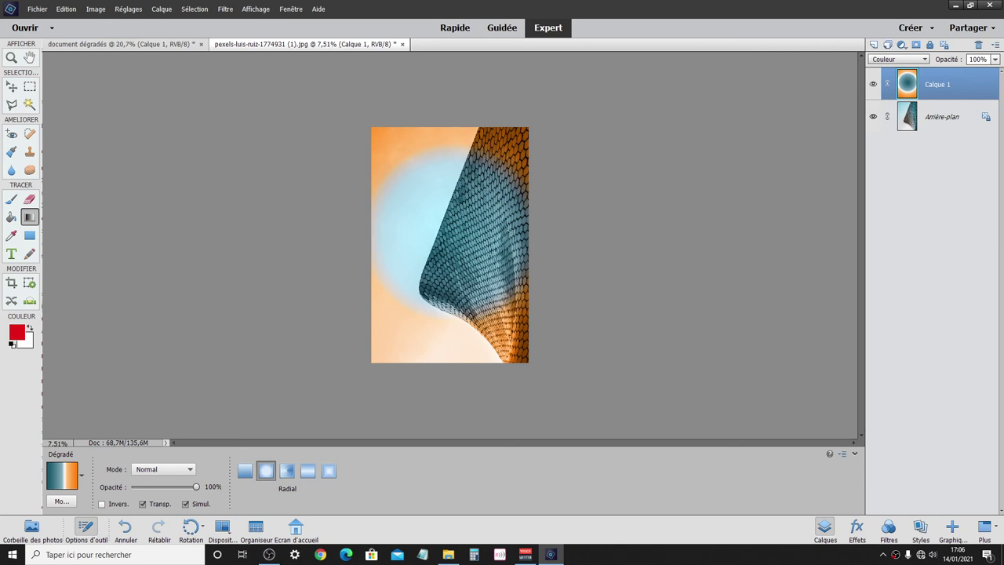
pyautogui.moveTo(449, 261); pyautogui.dragTo(377, 143)
# Switch to a reflected gradient and redraw it until a wide blue band sits bottom-right.
pyautogui.click(307, 470)
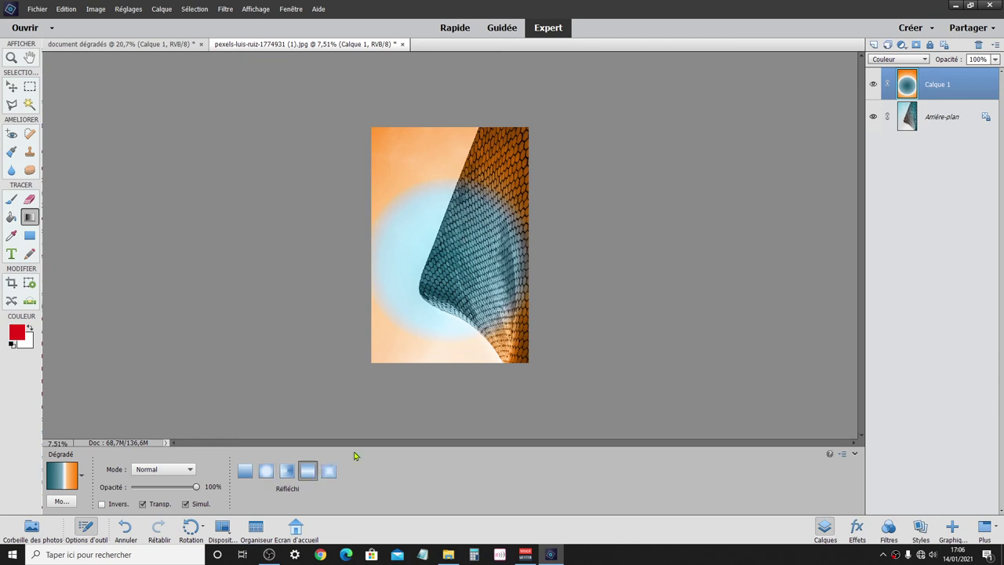
pyautogui.moveTo(417, 210); pyautogui.dragTo(351, 152)
pyautogui.moveTo(462, 280); pyautogui.dragTo(475, 287)
pyautogui.moveTo(441, 237); pyautogui.dragTo(451, 244)
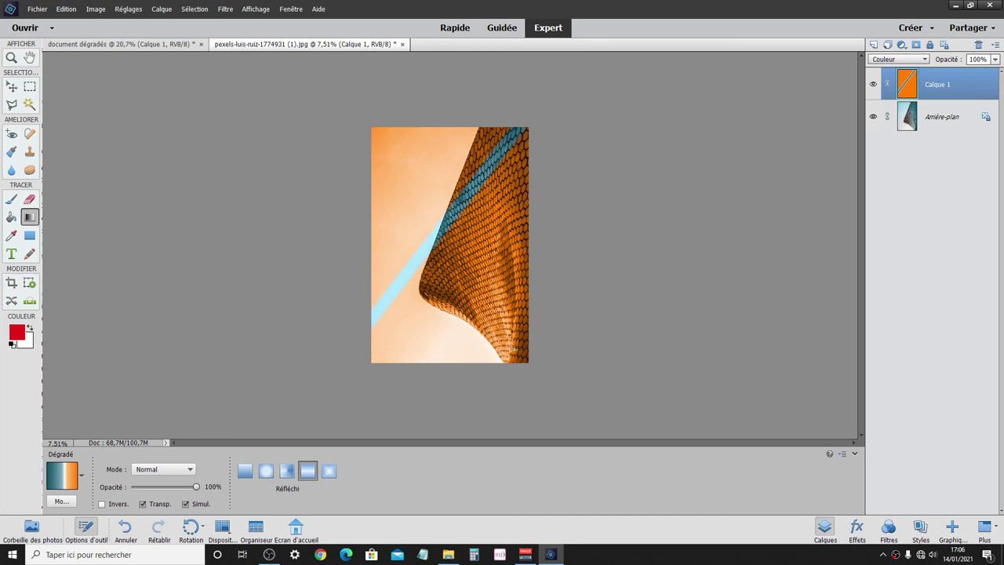
pyautogui.moveTo(514, 347); pyautogui.dragTo(515, 385)
pyautogui.moveTo(494, 336); pyautogui.dragTo(510, 376)
# Move the gradient midpoints to 27% and 81%, accept, and switch back to Linéaire.
pyautogui.click(71, 469)
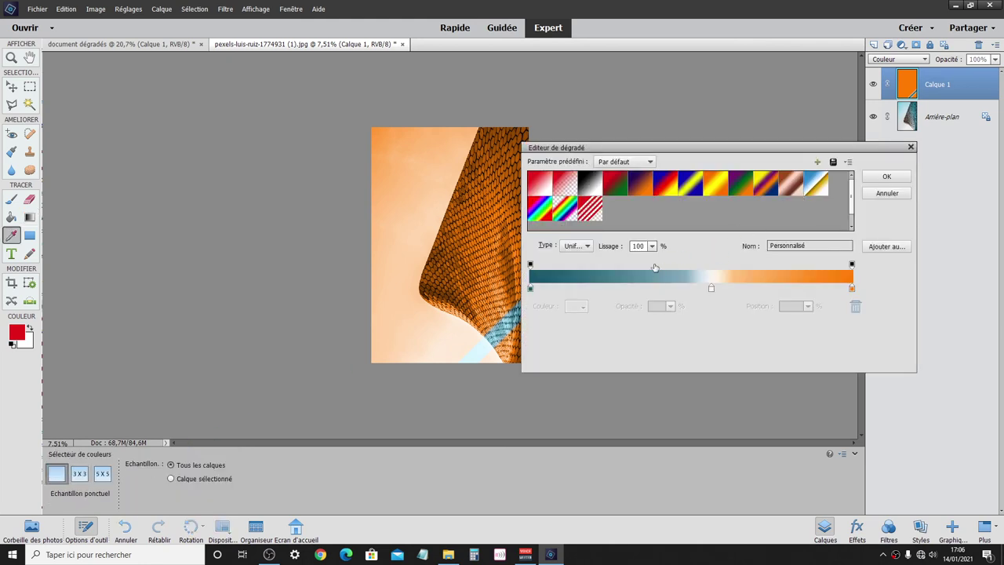
pyautogui.click(708, 290)
pyautogui.moveTo(686, 288); pyautogui.dragTo(580, 290)
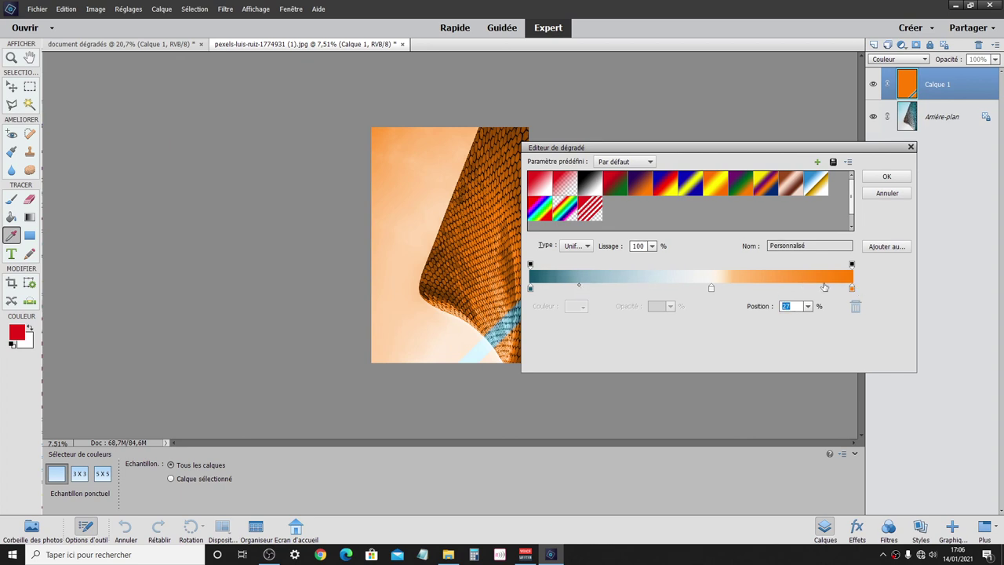
pyautogui.click(851, 289)
pyautogui.moveTo(735, 288); pyautogui.dragTo(833, 290)
pyautogui.click(886, 176)
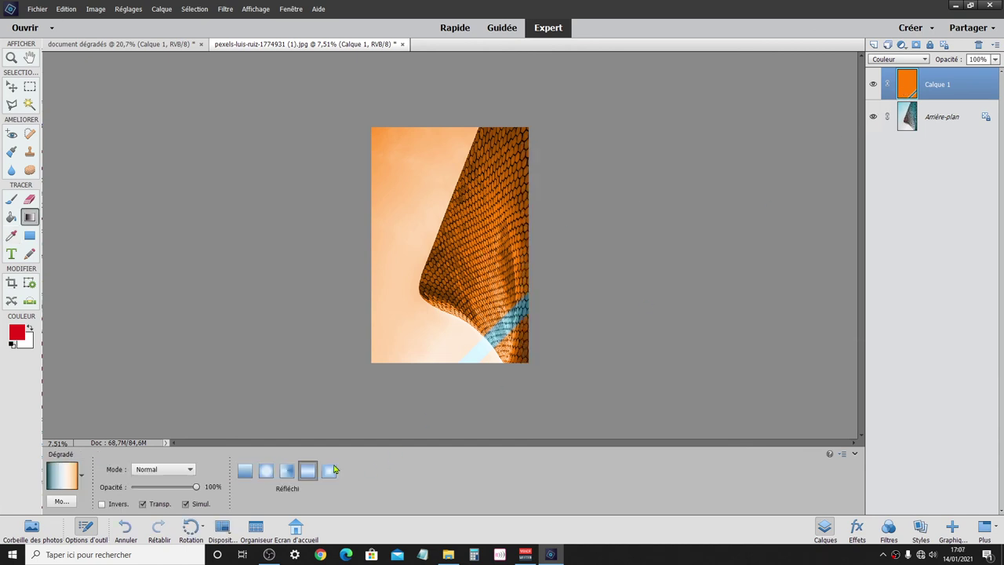
pyautogui.click(244, 470)
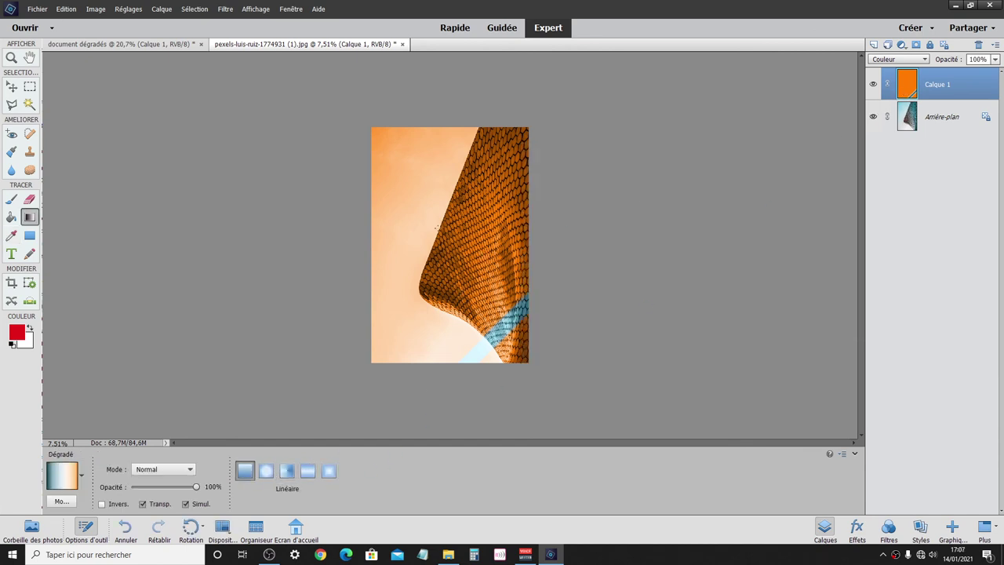
# Draw a linear gradient from upper-left to lower-right on Calque 1, then zoom in.
pyautogui.moveTo(397, 168); pyautogui.dragTo(551, 398)
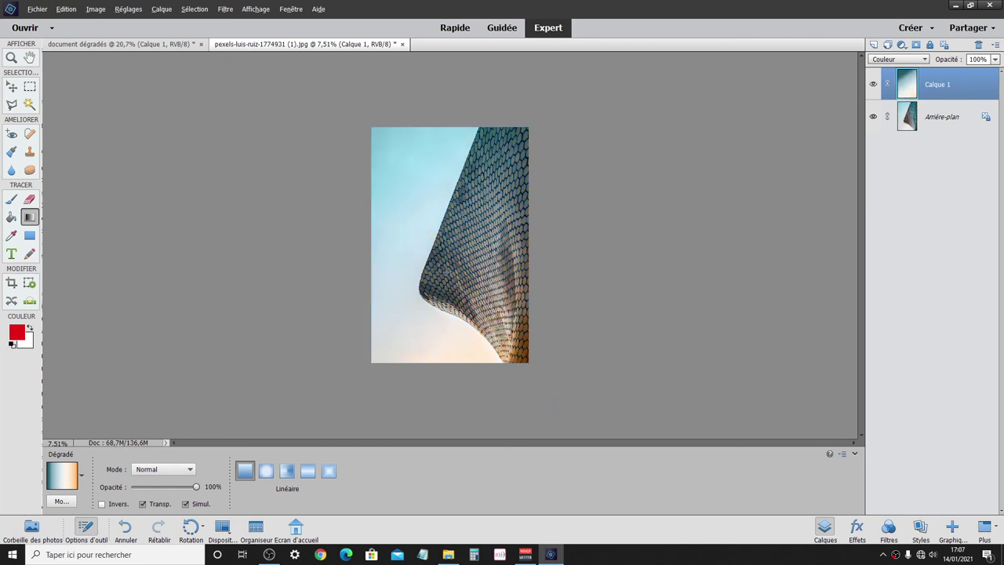
pyautogui.hotkey('ctrl', '+')
pyautogui.scroll(2, 450, 270)
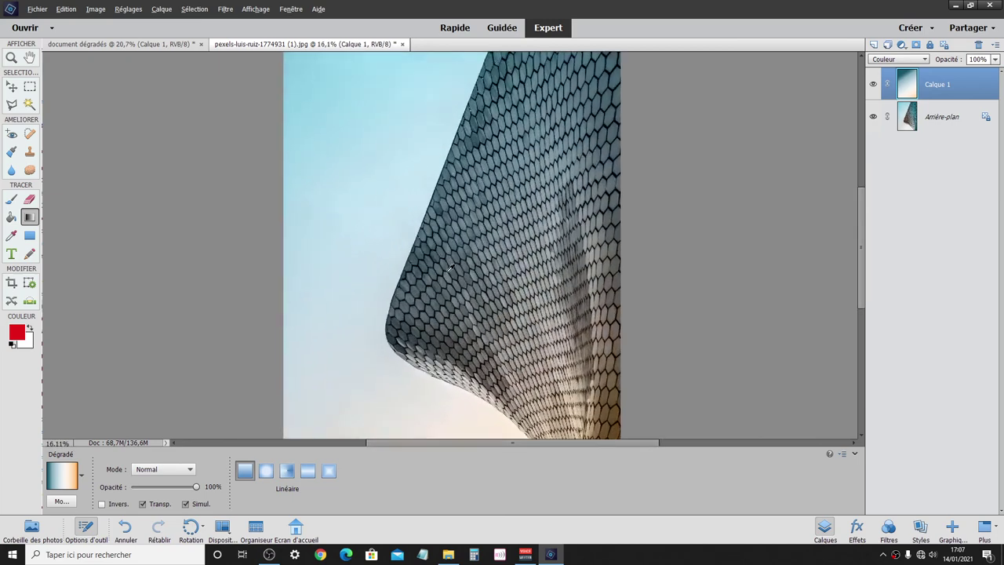
pyautogui.scroll(-1, 424, 204)
pyautogui.scroll(-1, 408, 157)
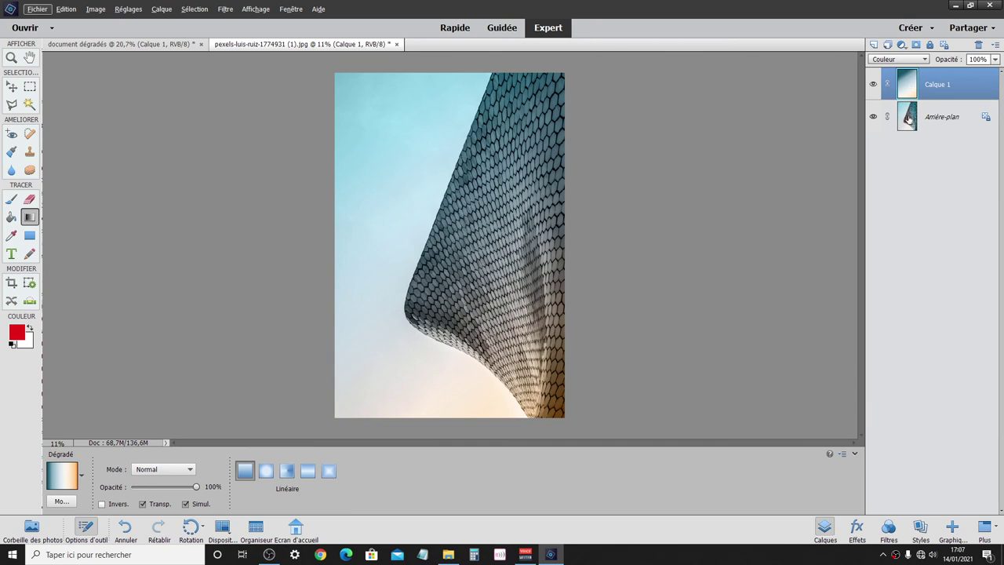
# Try Superposition at lower opacity, then Saturation at 78% for Calque 1.
pyautogui.click(900, 59)
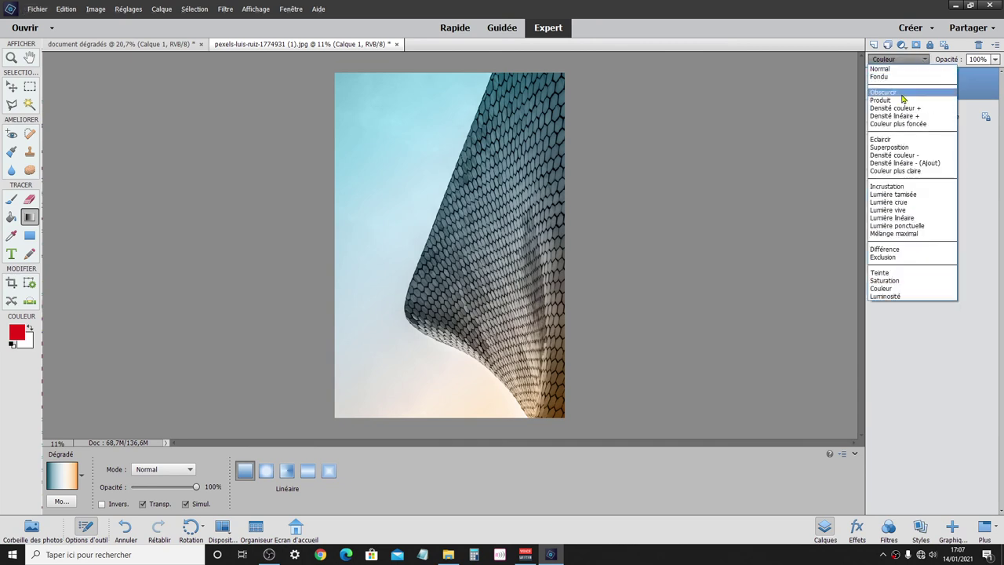
pyautogui.click(902, 147)
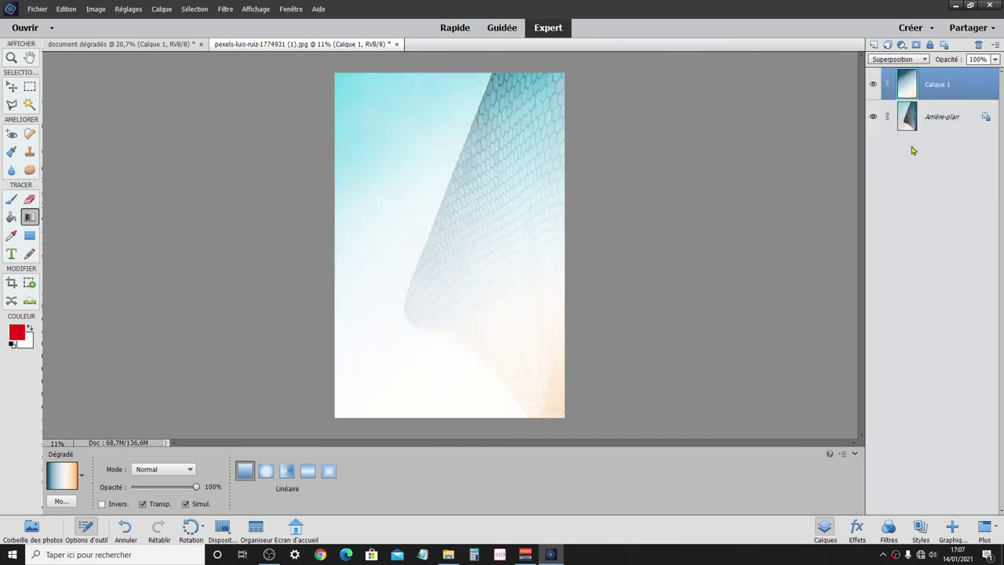
pyautogui.click(994, 59)
pyautogui.moveTo(994, 71); pyautogui.dragTo(952, 78)
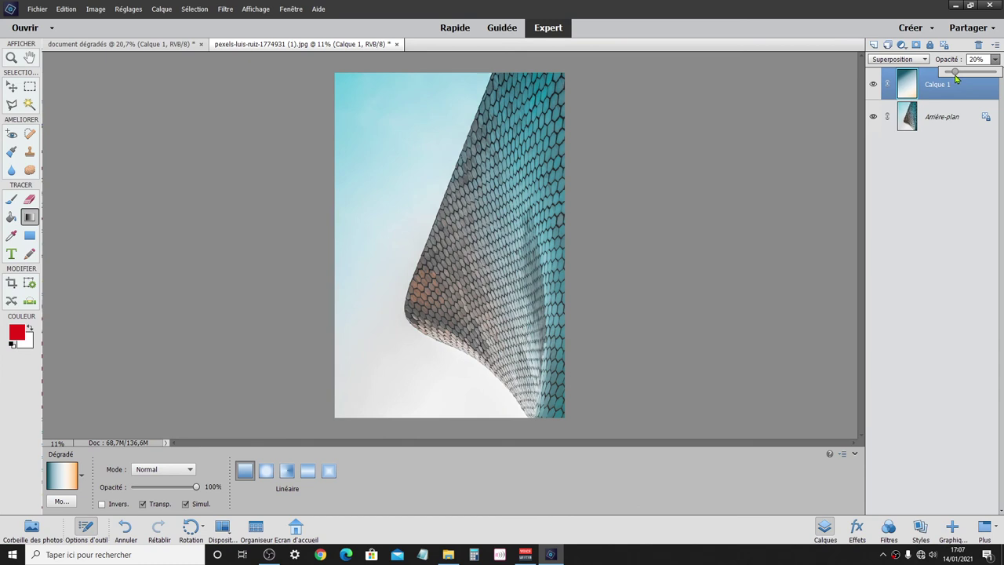
pyautogui.click(926, 59)
pyautogui.click(897, 281)
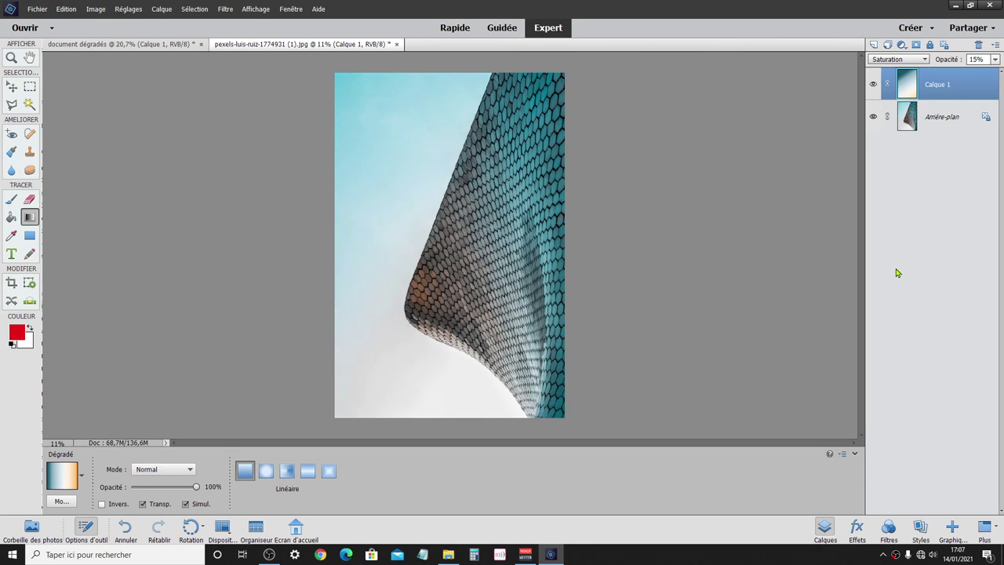
pyautogui.click(994, 59)
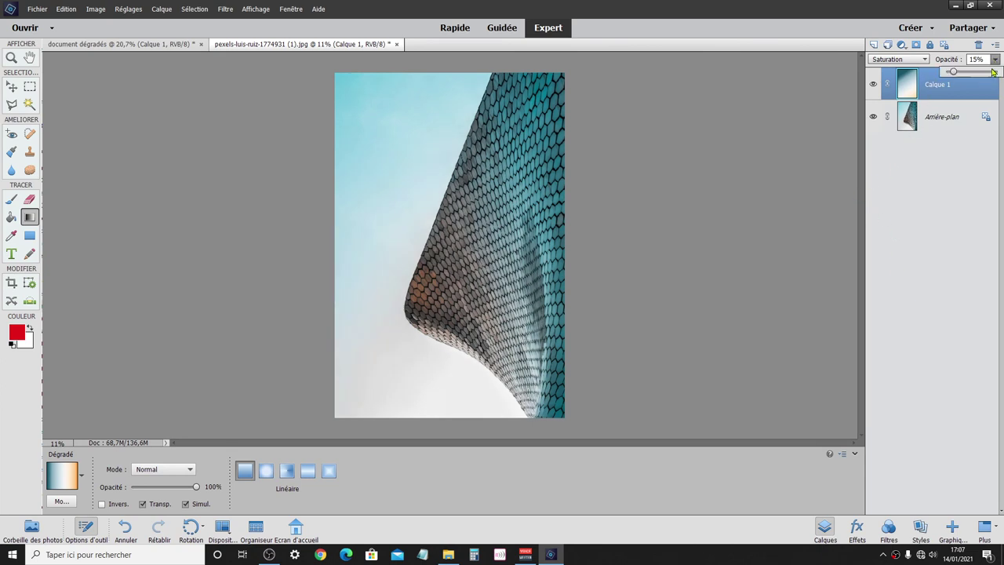
pyautogui.click(988, 72)
pyautogui.click(910, 84)
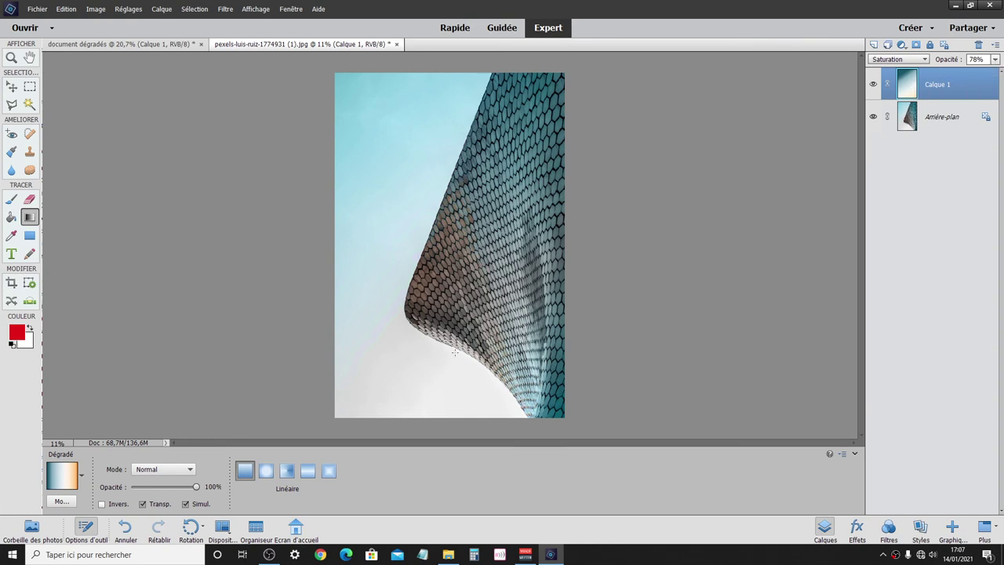
# Reverse the gradient, redraw it diagonally, and set Calque 1 to Couleur at 98% opacity.
pyautogui.click(102, 505)
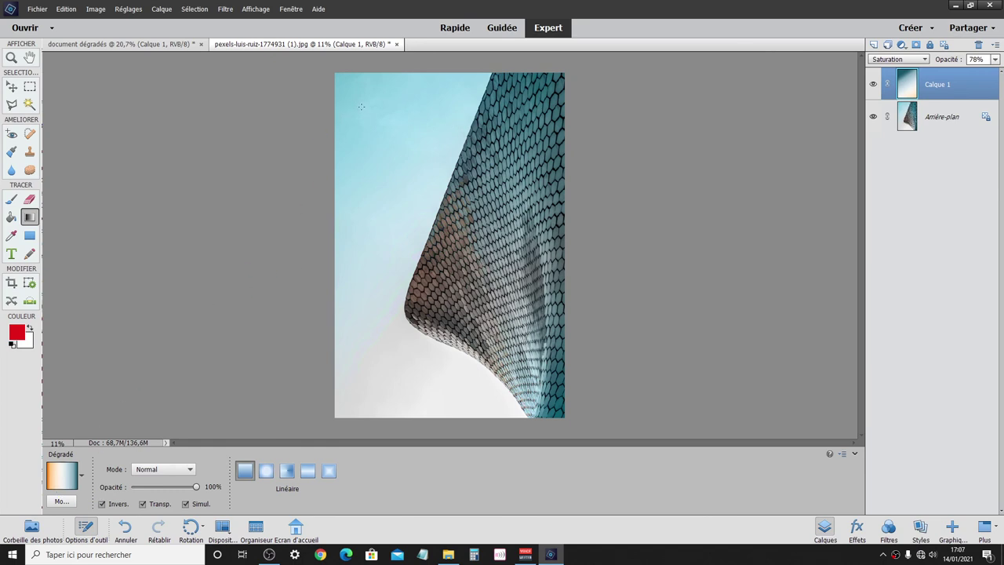
pyautogui.moveTo(363, 106); pyautogui.dragTo(567, 423)
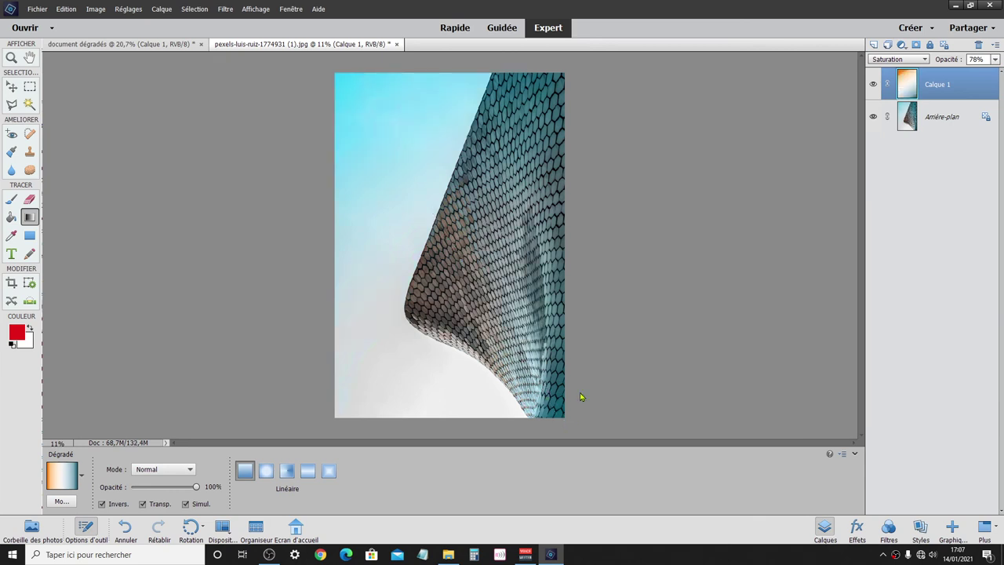
pyautogui.click(924, 60)
pyautogui.click(882, 288)
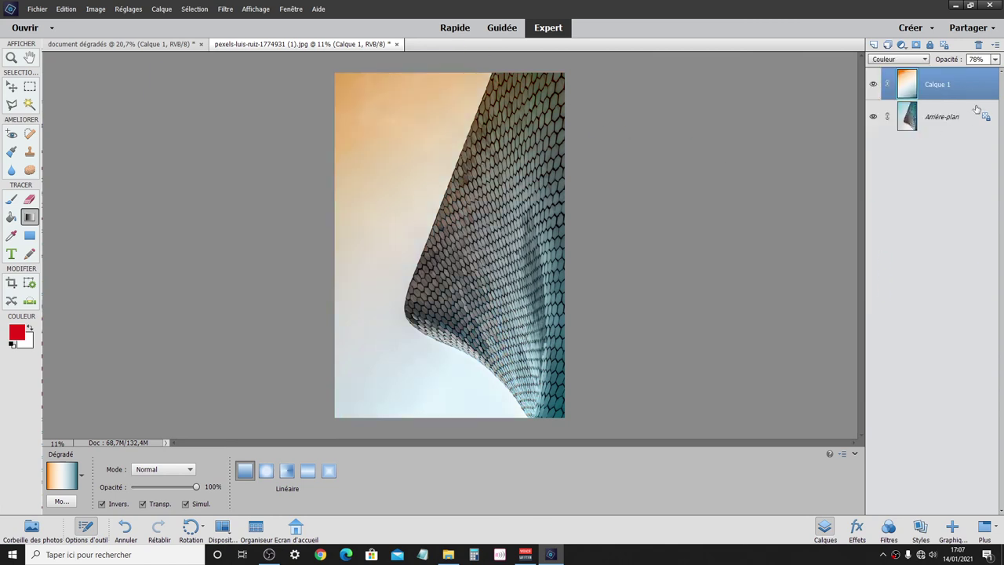
pyautogui.click(994, 59)
pyautogui.moveTo(986, 73); pyautogui.dragTo(997, 72)
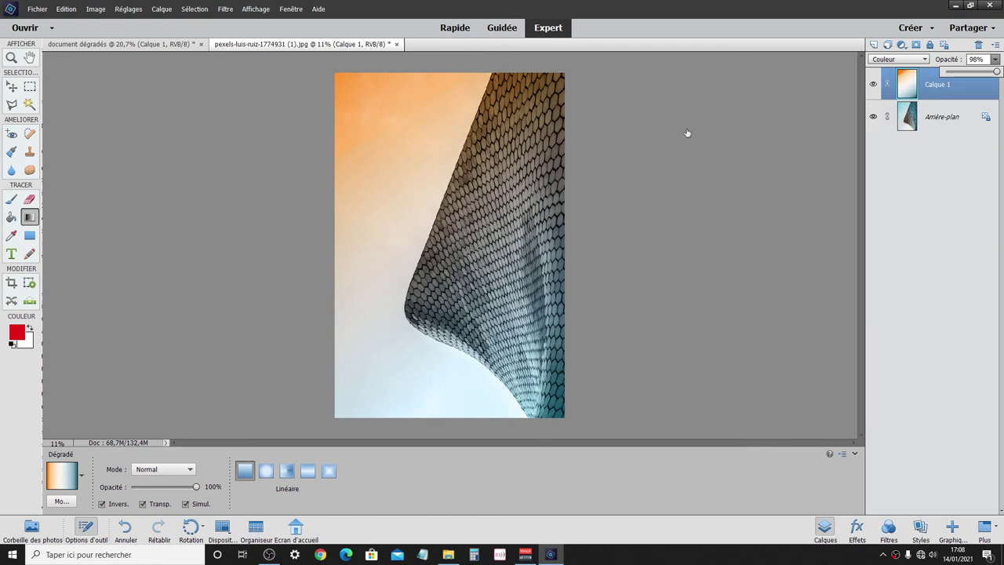
# Recolour the gradient's orange right end stop to yellow (ffea00), making a yellow-to-teal gradient.
pyautogui.click(61, 500)
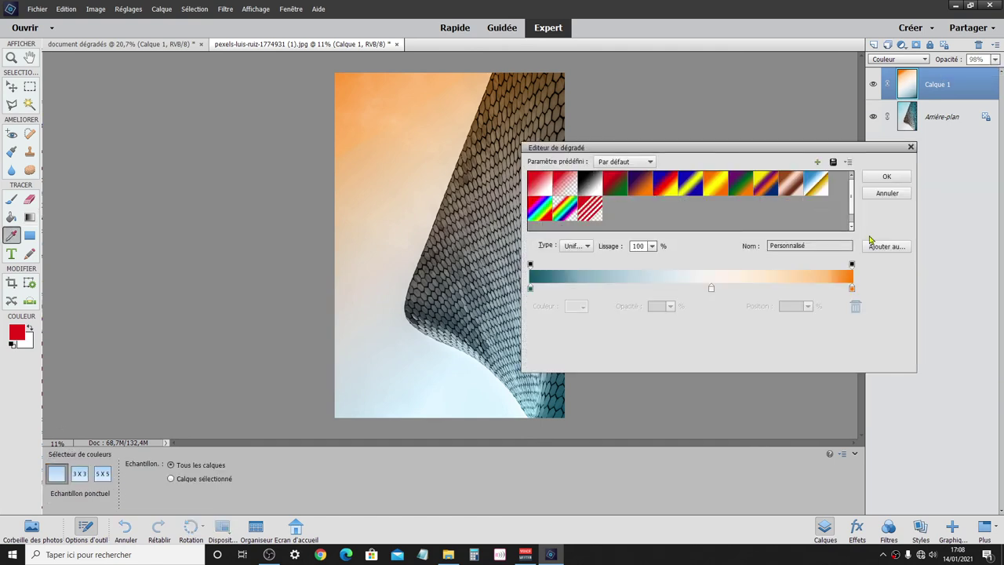
pyautogui.doubleClick(852, 288)
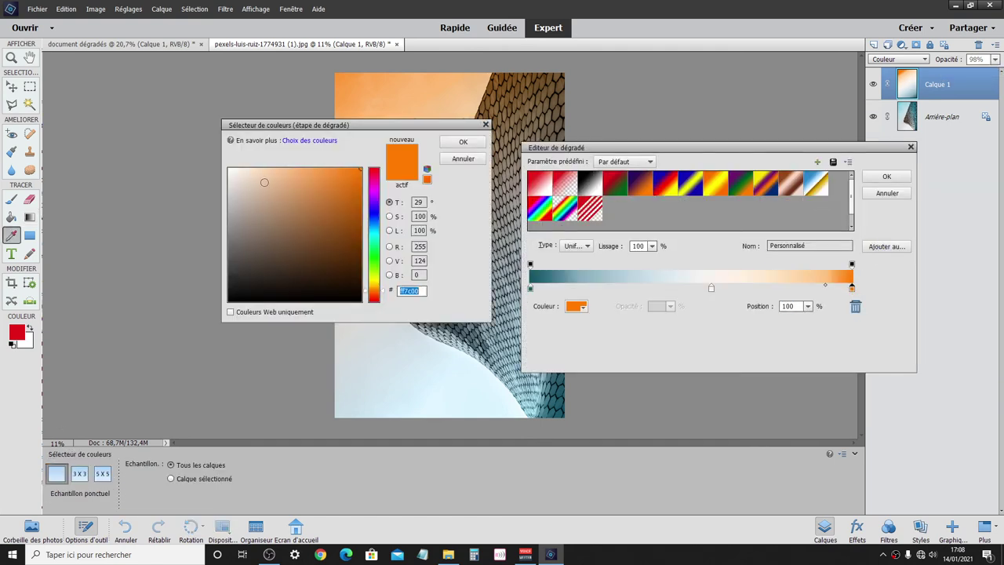
pyautogui.moveTo(377, 290); pyautogui.dragTo(377, 281)
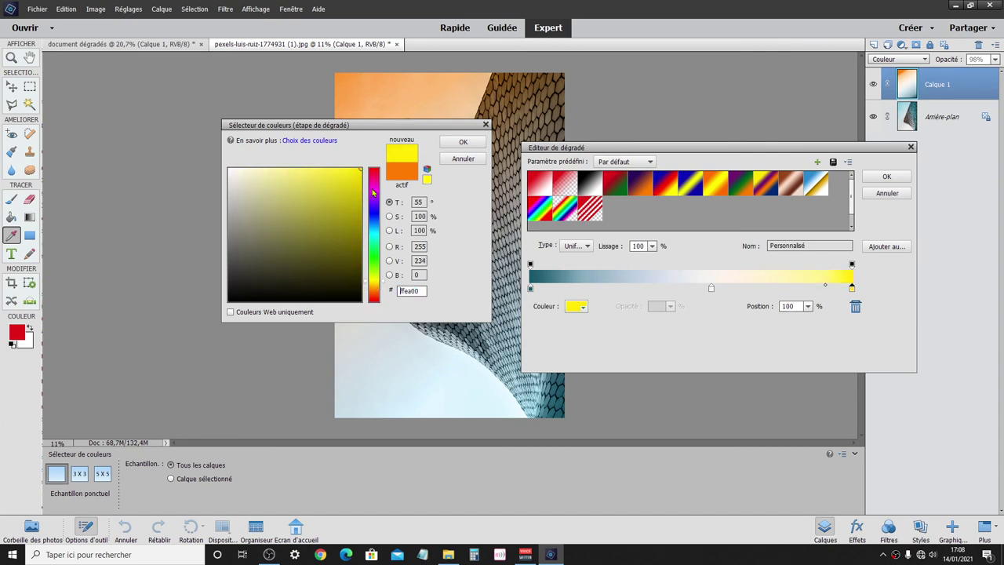
pyautogui.click(462, 142)
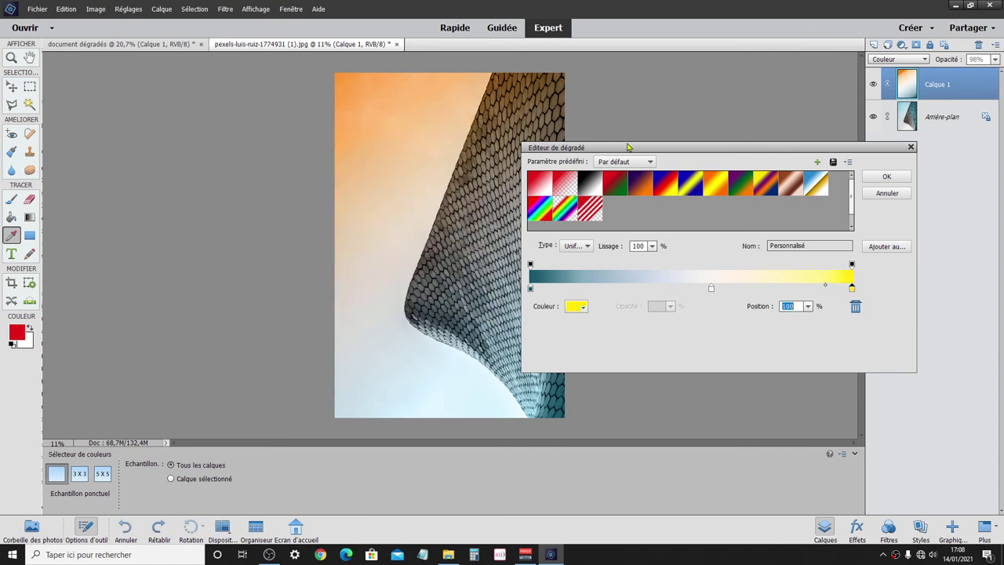
pyautogui.click(886, 177)
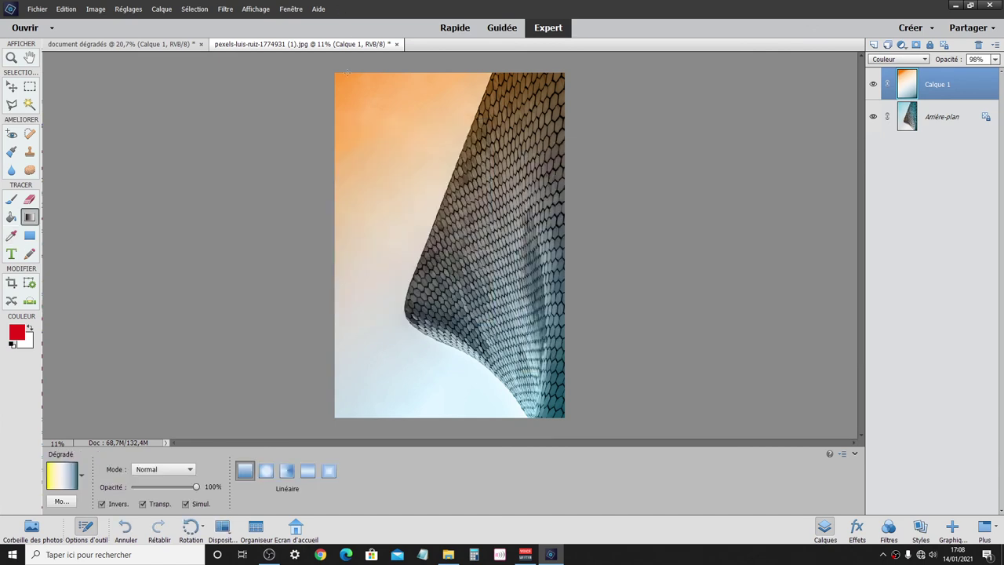
# Redraw the yellow-to-teal gradient on Calque 1 diagonally from top-left to bottom-right.
pyautogui.moveTo(341, 78); pyautogui.dragTo(463, 273)
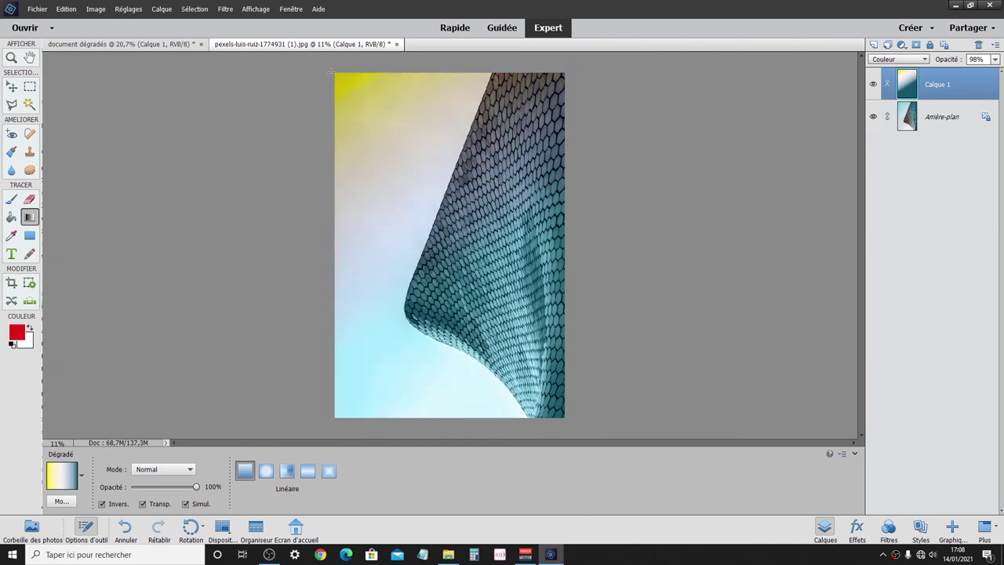
pyautogui.moveTo(332, 72); pyautogui.dragTo(602, 446)
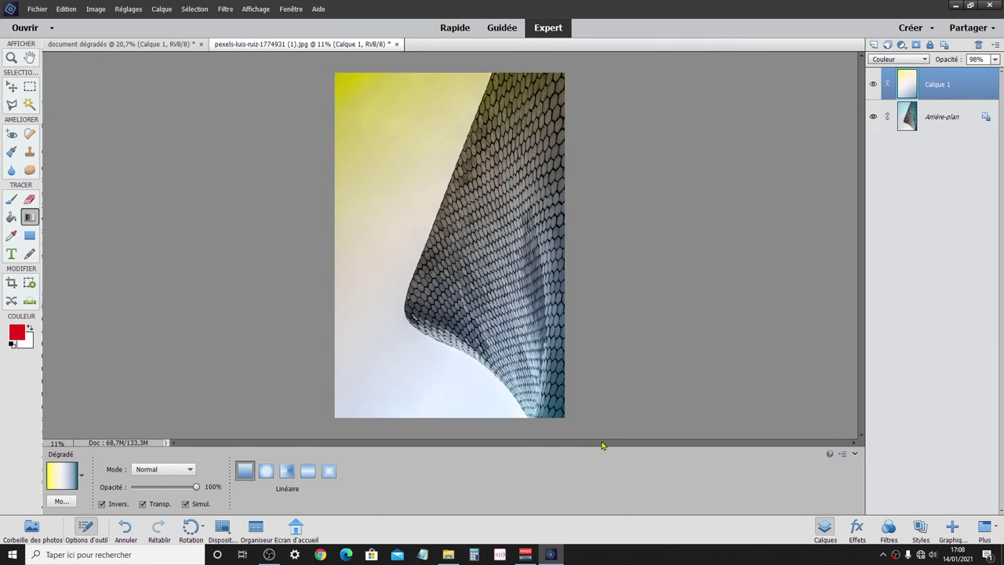